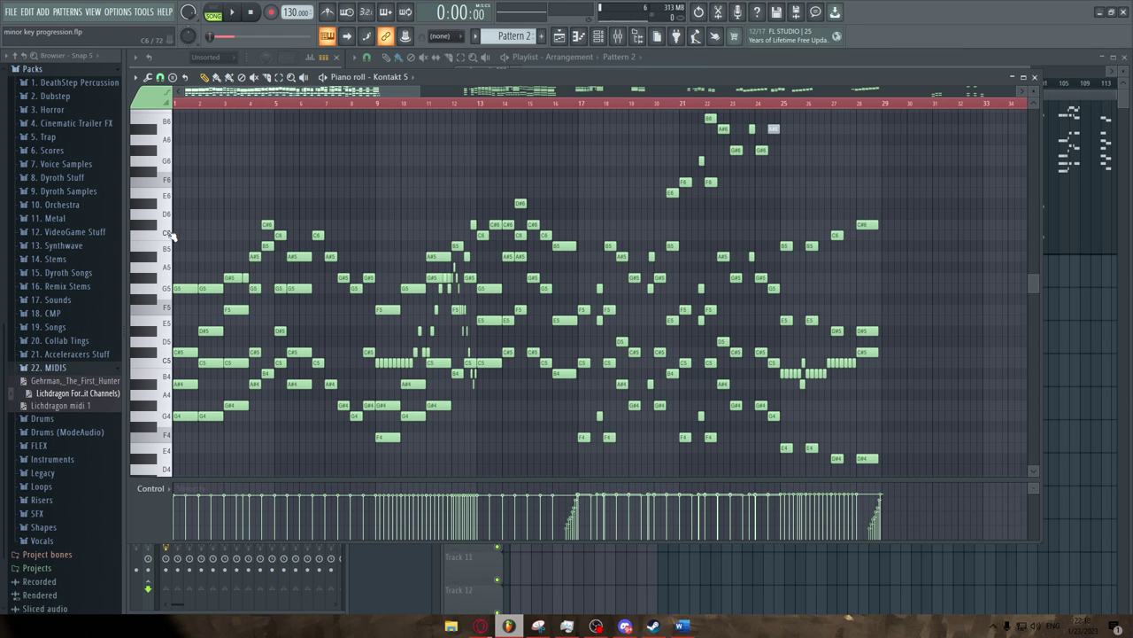
# Step: Play the Kontakt 5 progression from bar 1 and follow its notes in the piano roll through bar 28
pyautogui.scroll(3, 165, 235)
pyautogui.scroll(1, 163, 237)
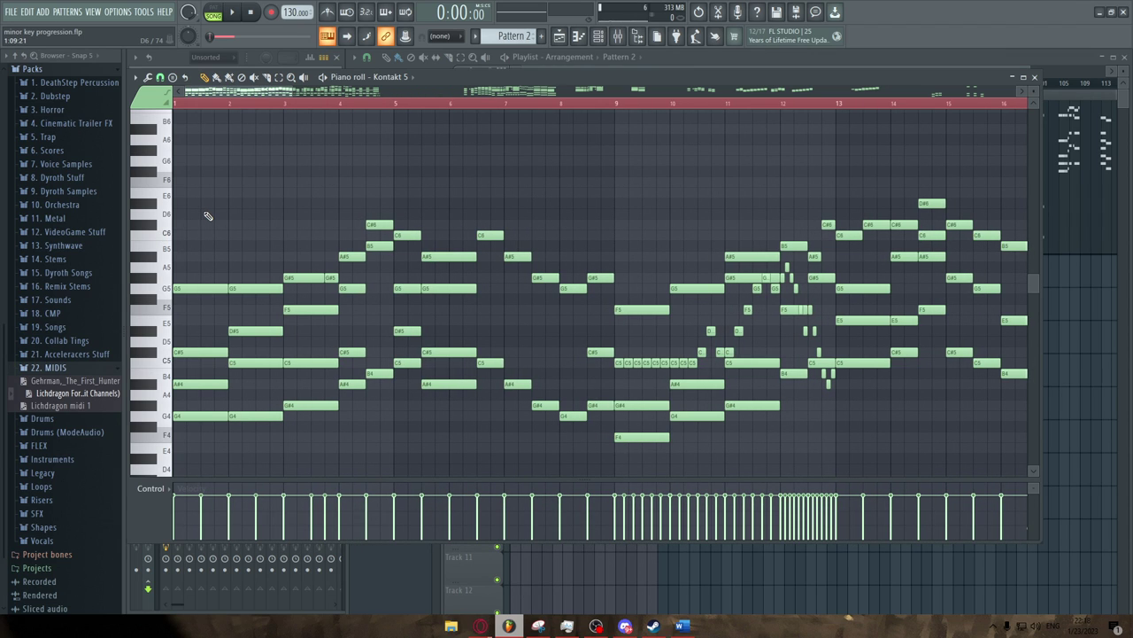
pyautogui.moveTo(284, 94); pyautogui.dragTo(396, 96)
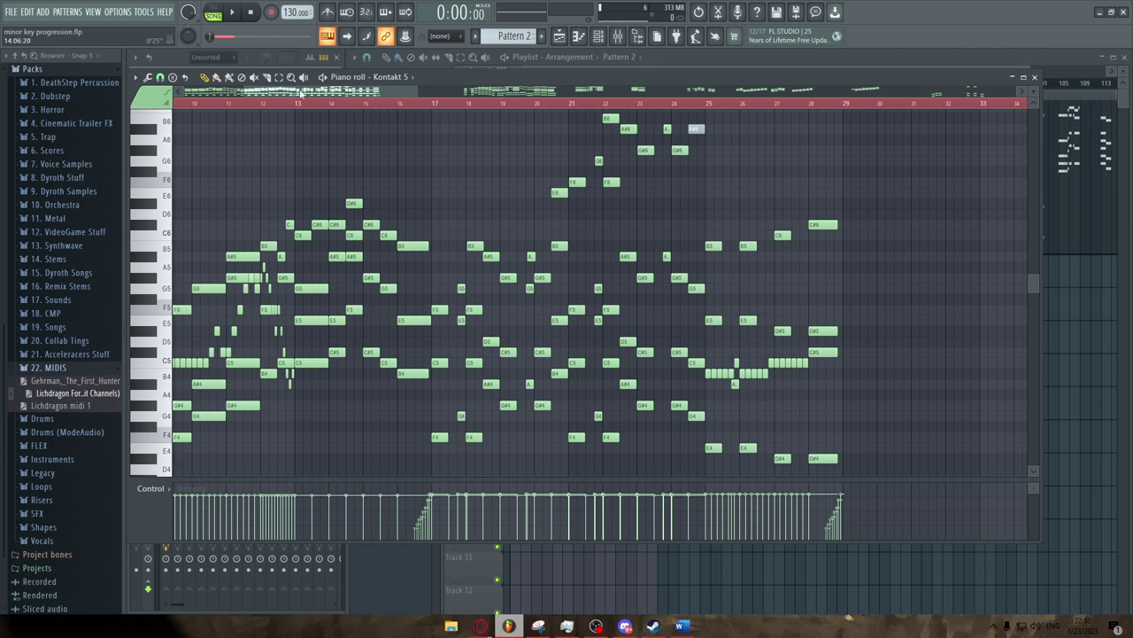
pyautogui.moveTo(300, 91); pyautogui.dragTo(238, 91)
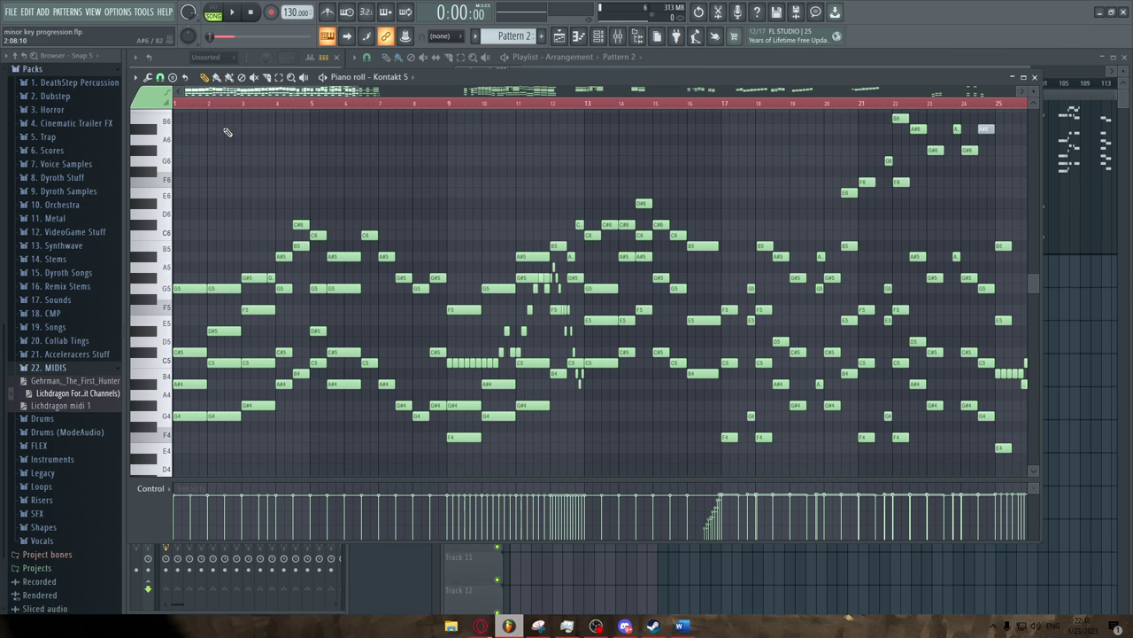
pyautogui.scroll(-3, 230, 135)
pyautogui.scroll(3, 181, 141)
pyautogui.press('space')
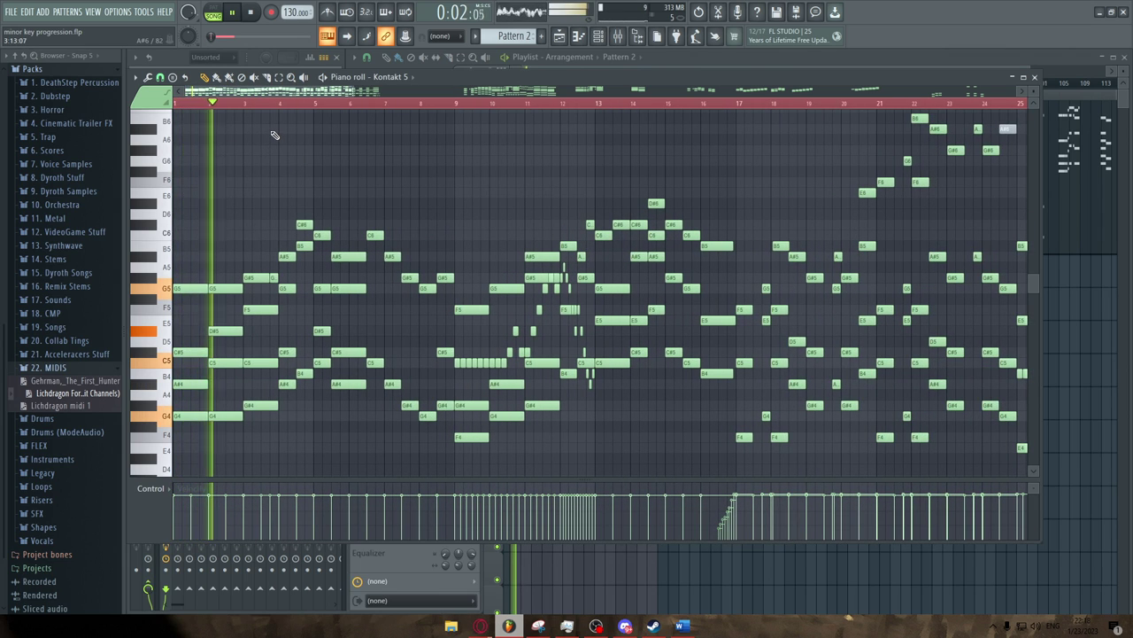
pyautogui.scroll(2, 247, 156)
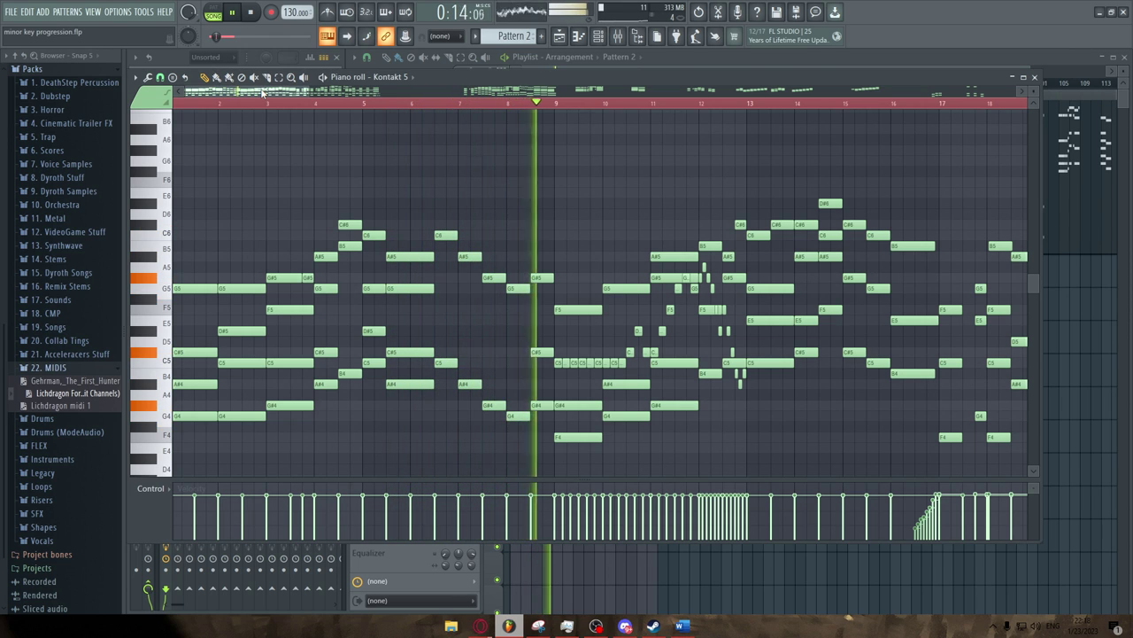
pyautogui.moveTo(262, 92); pyautogui.dragTo(310, 91)
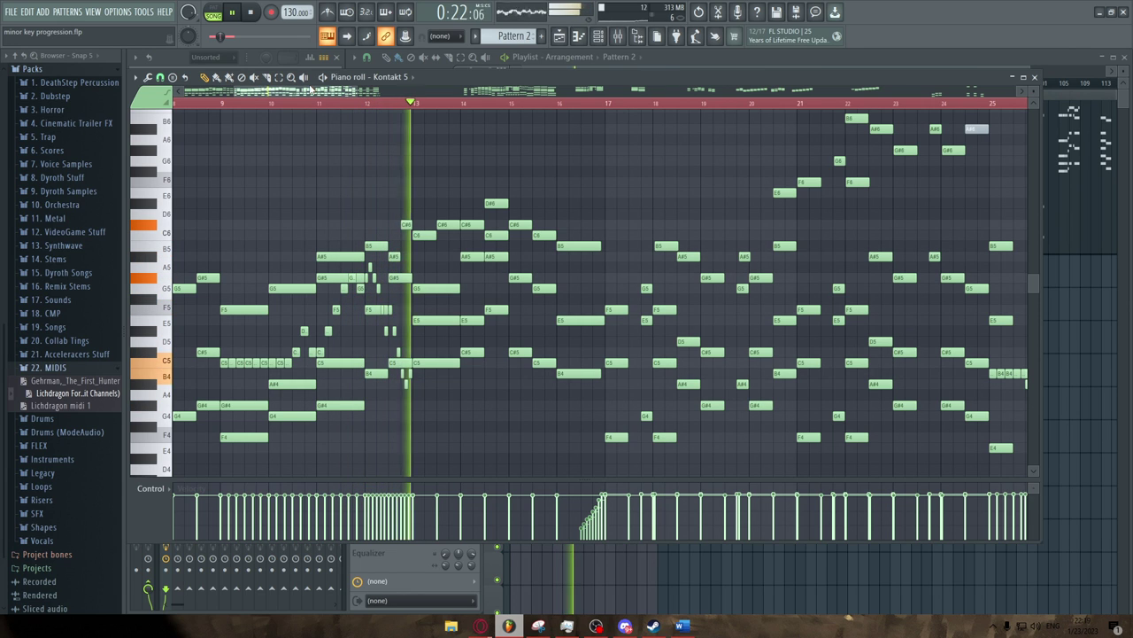
pyautogui.moveTo(310, 92); pyautogui.dragTo(358, 95)
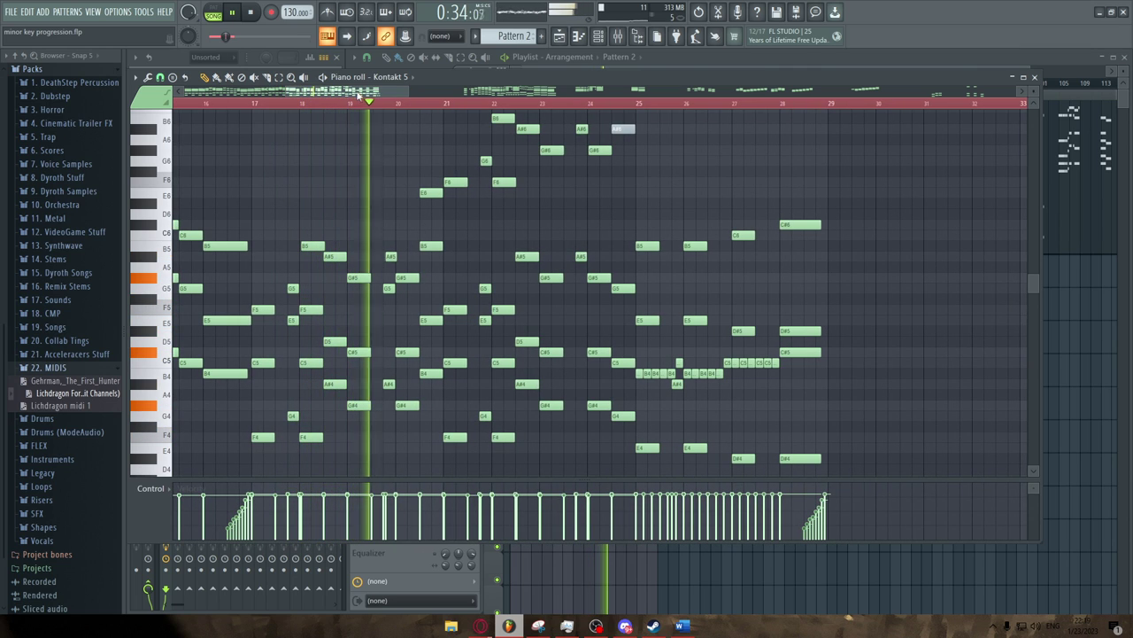
pyautogui.moveTo(351, 95); pyautogui.dragTo(366, 95)
pyautogui.scroll(2, 410, 139)
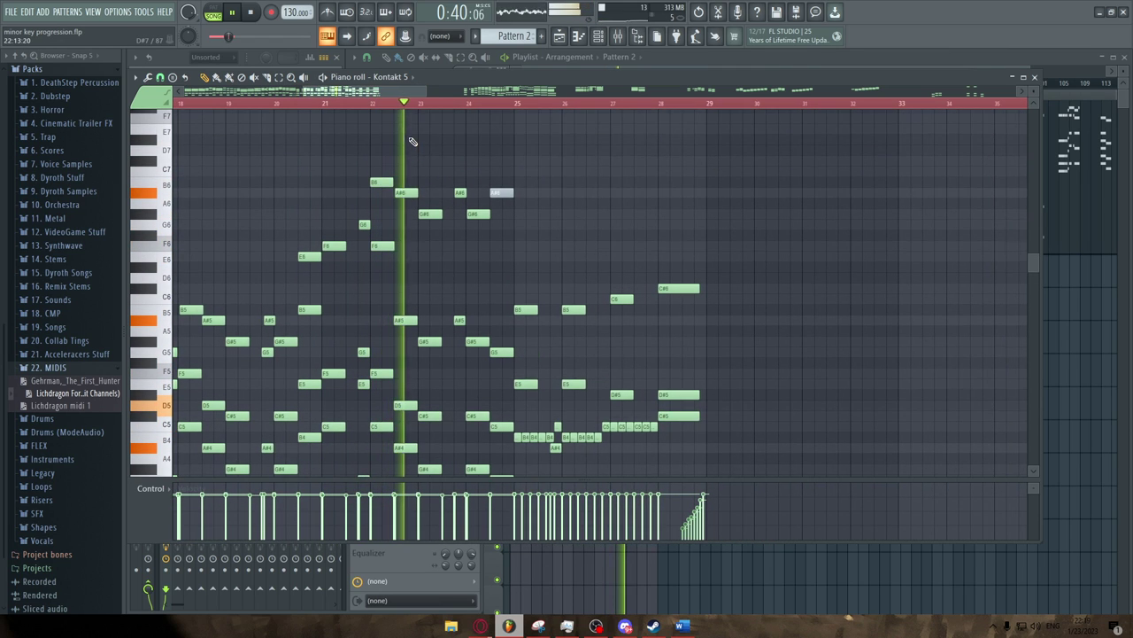
pyautogui.scroll(-2, 410, 140)
pyautogui.moveTo(372, 95); pyautogui.dragTo(382, 94)
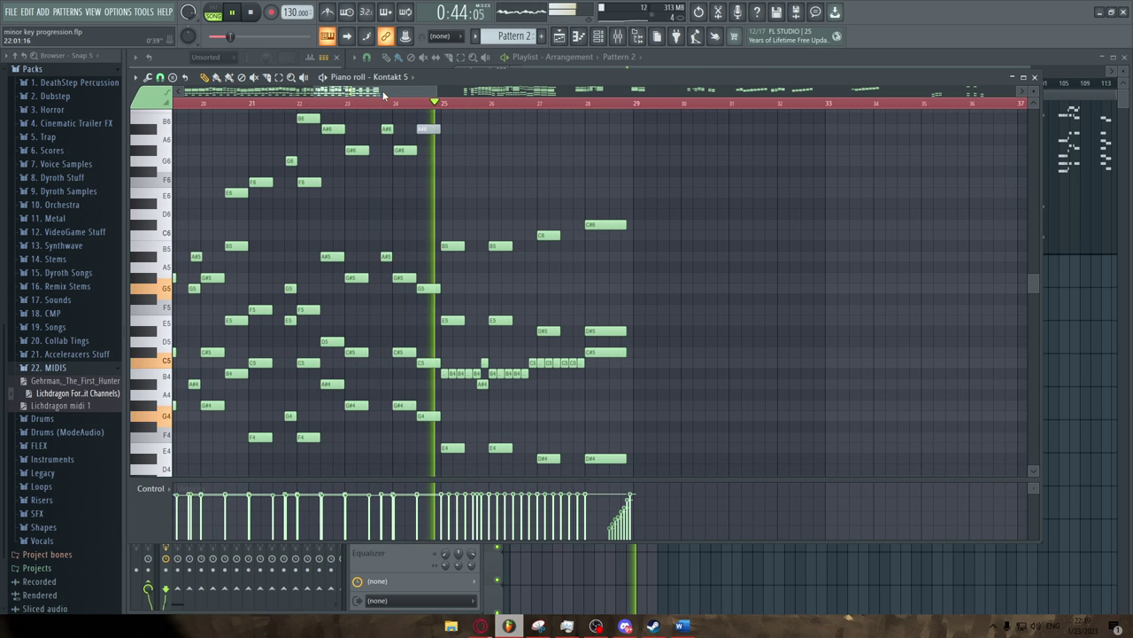
pyautogui.moveTo(381, 93); pyautogui.dragTo(393, 94)
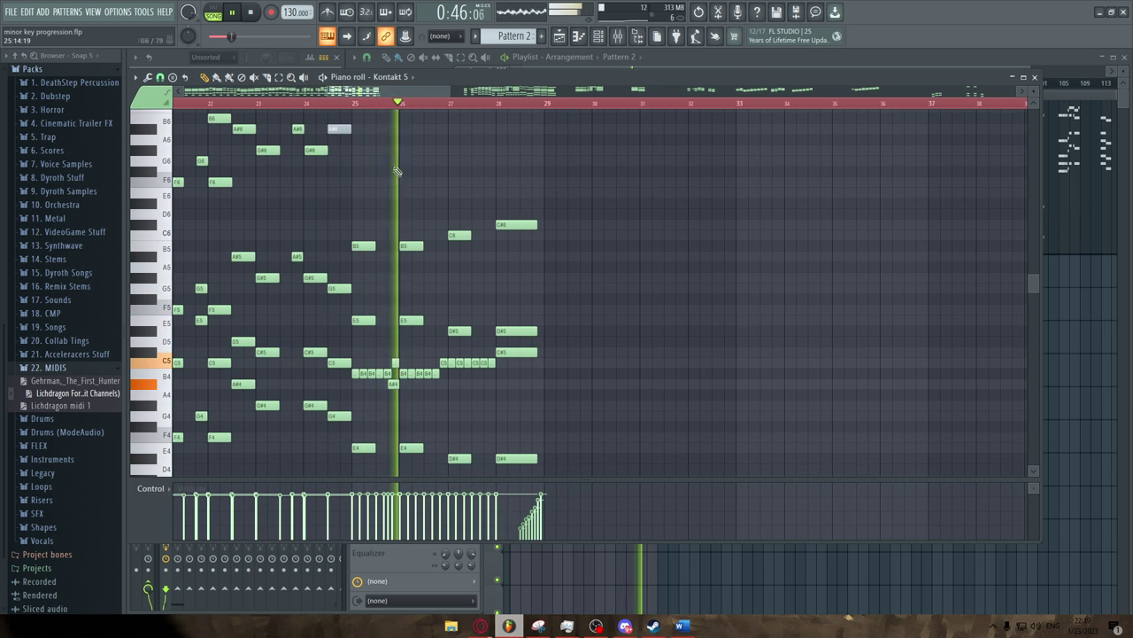
pyautogui.scroll(-3, 399, 202)
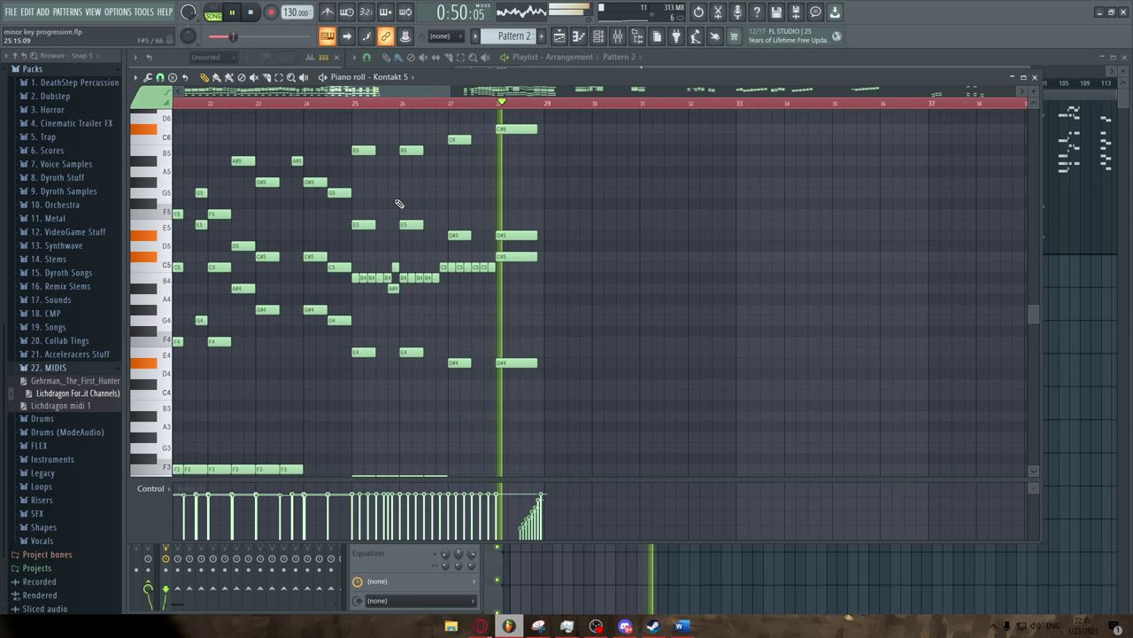
pyautogui.click(236, 14)
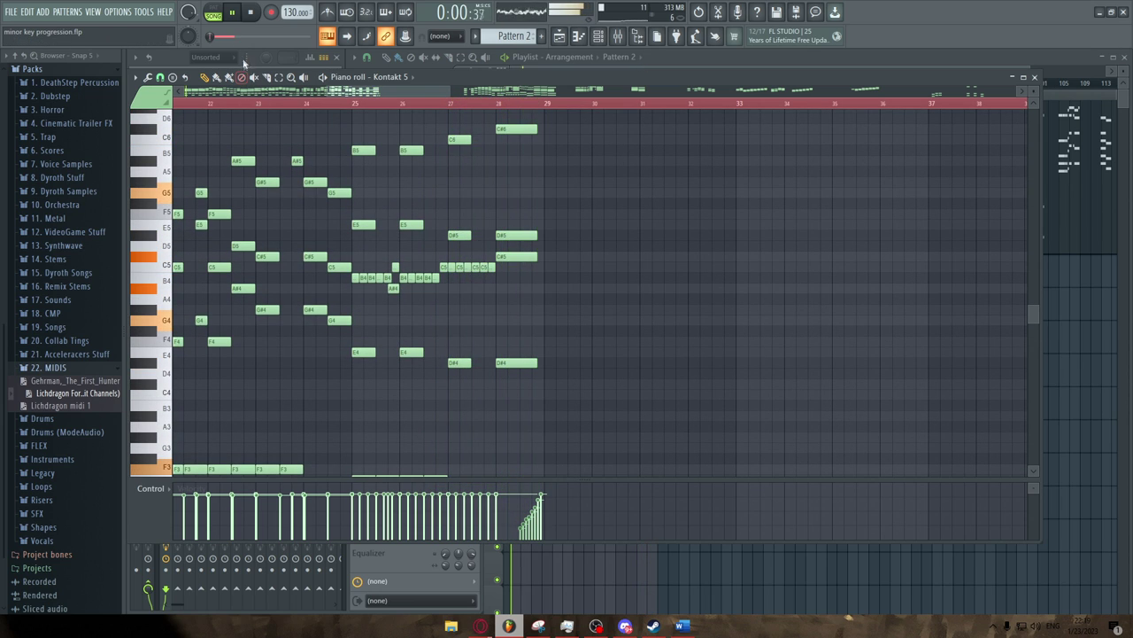
# Step: Examine the bass notes beneath the progression and the opening chords above them
pyautogui.moveTo(371, 91); pyautogui.dragTo(234, 94)
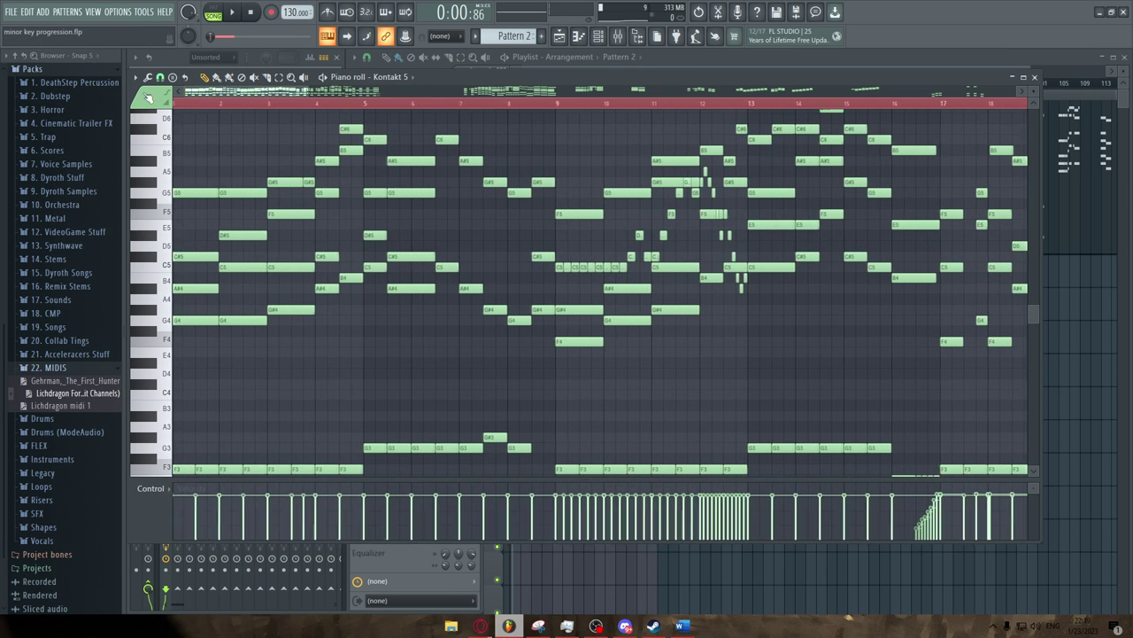
pyautogui.moveTo(306, 93); pyautogui.dragTo(501, 93)
pyautogui.scroll(-4, 431, 202)
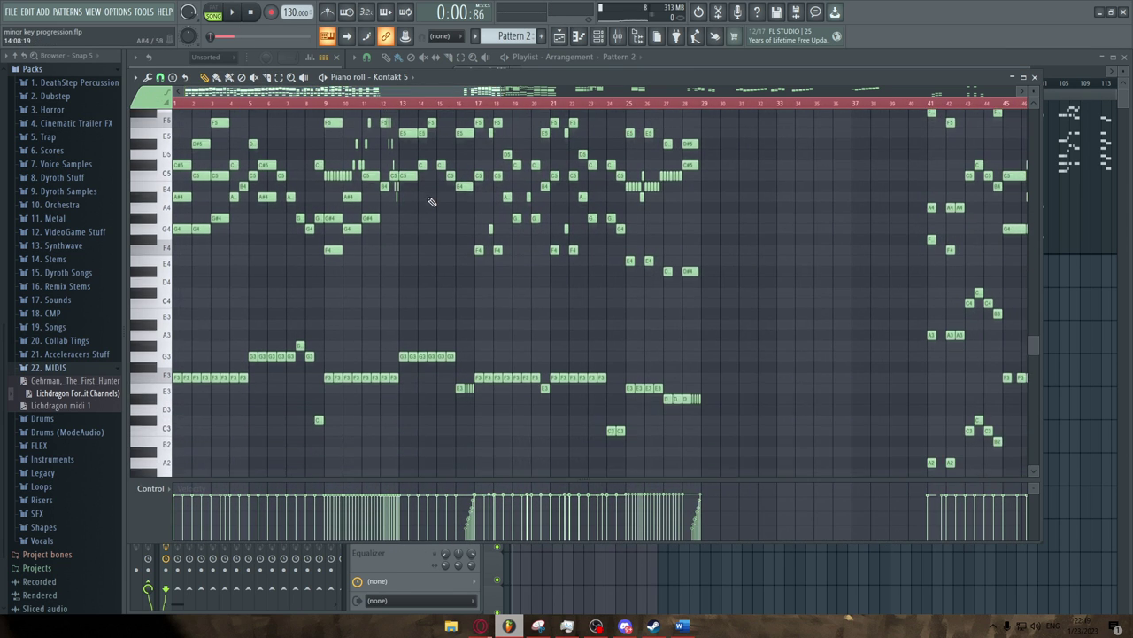
pyautogui.scroll(-3, 363, 261)
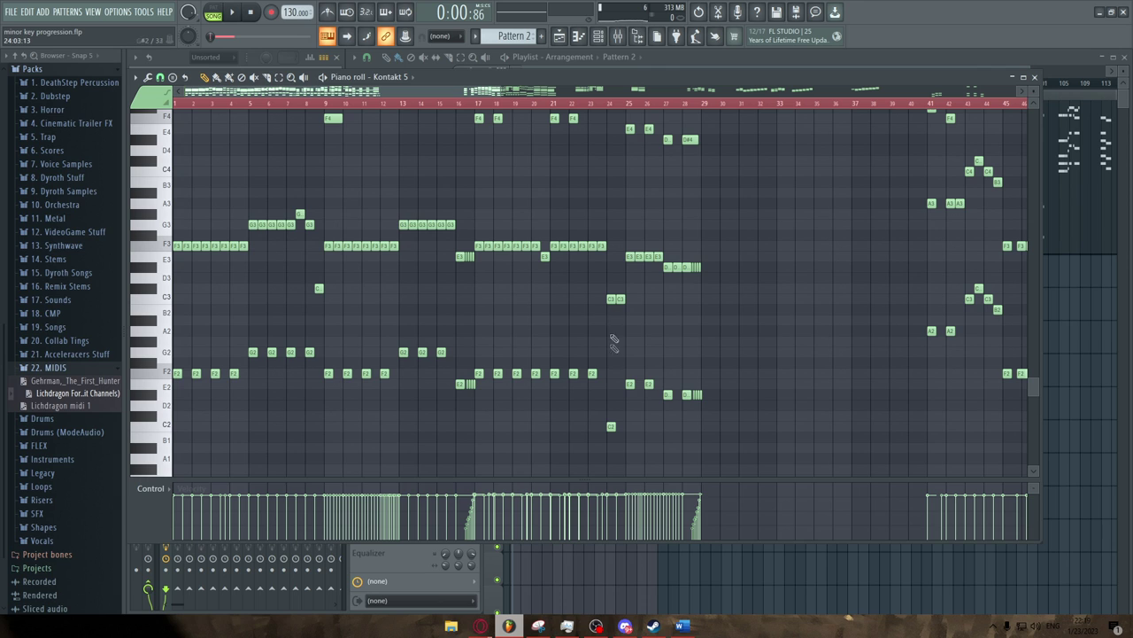
pyautogui.scroll(9, 232, 257)
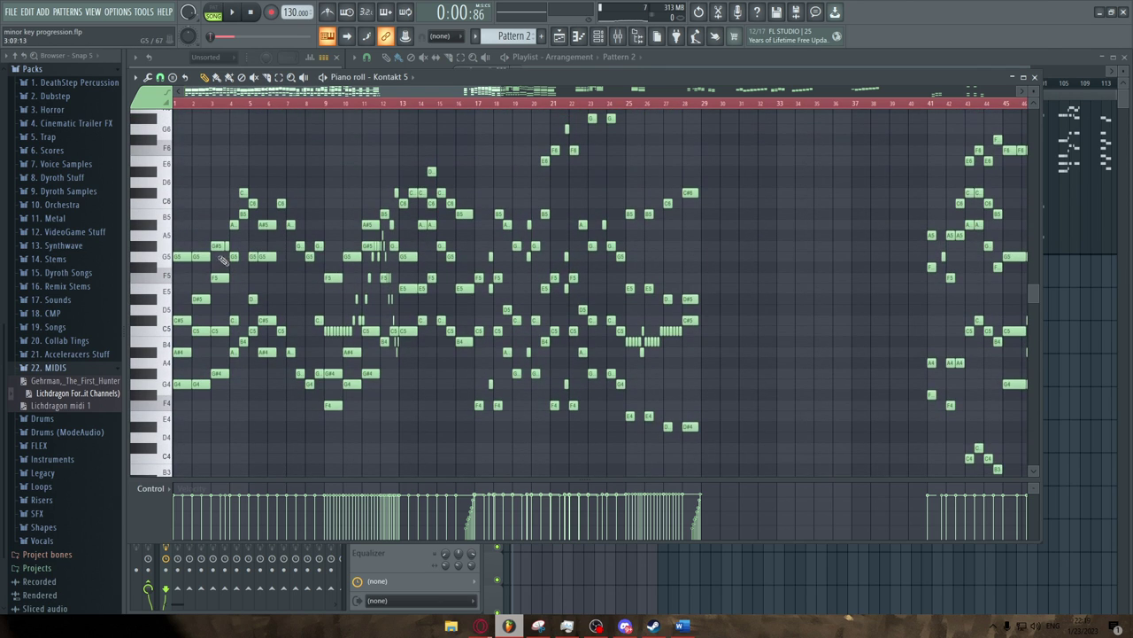
pyautogui.keyDown('ctrl'); pyautogui.scroll(2, 223, 257); pyautogui.keyUp('ctrl')
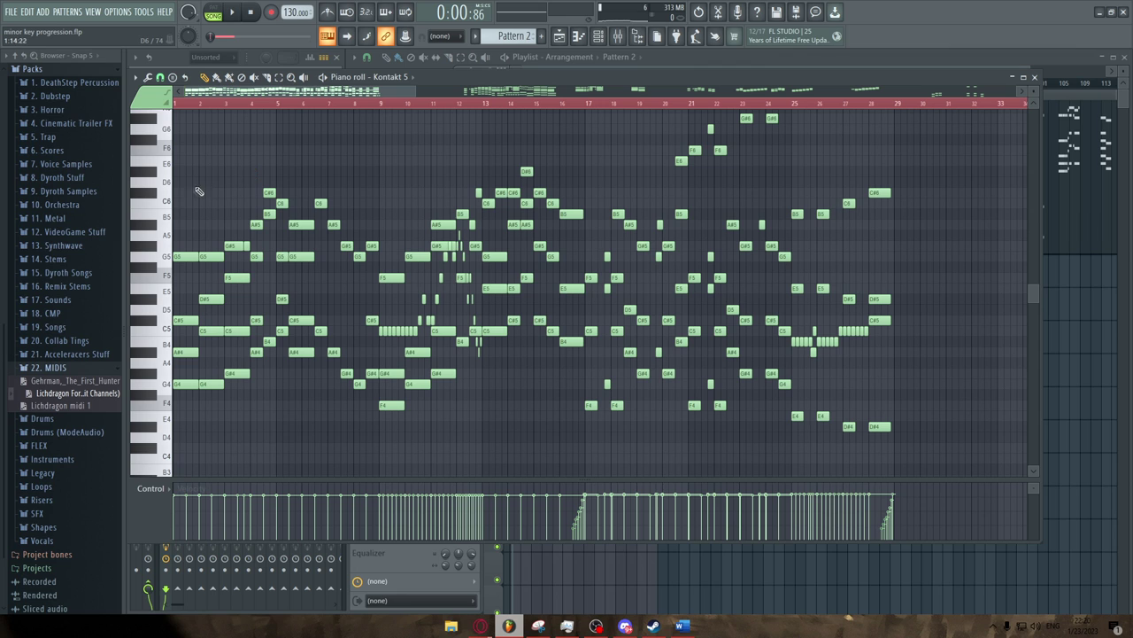
pyautogui.scroll(4, 199, 191)
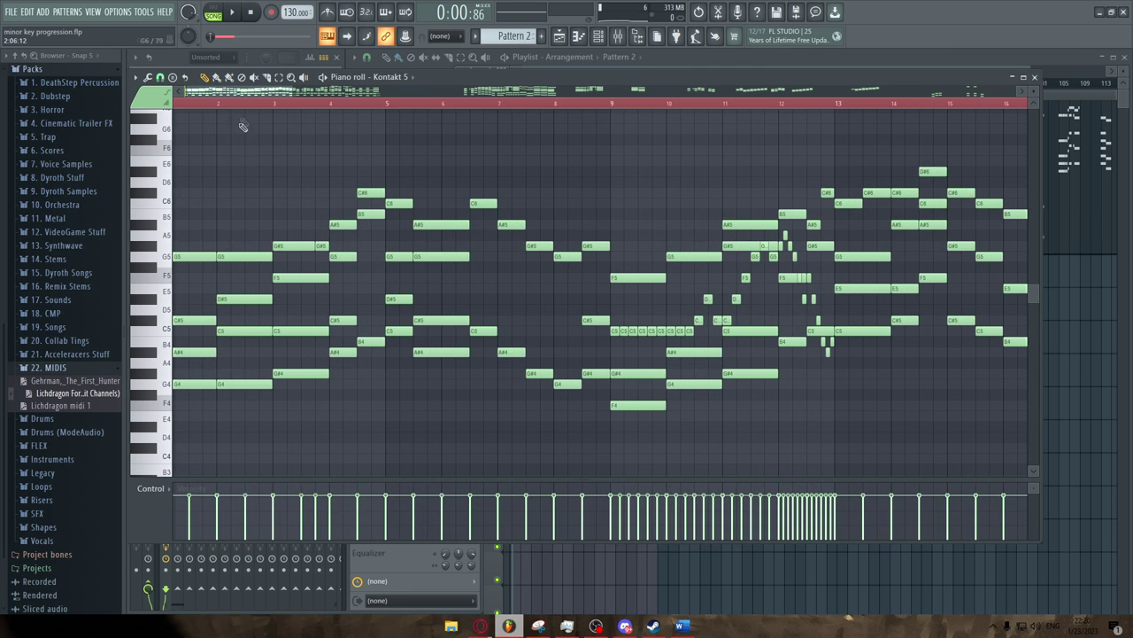
pyautogui.hscroll(-1, 243, 127)
pyautogui.scroll(-2, 263, 192)
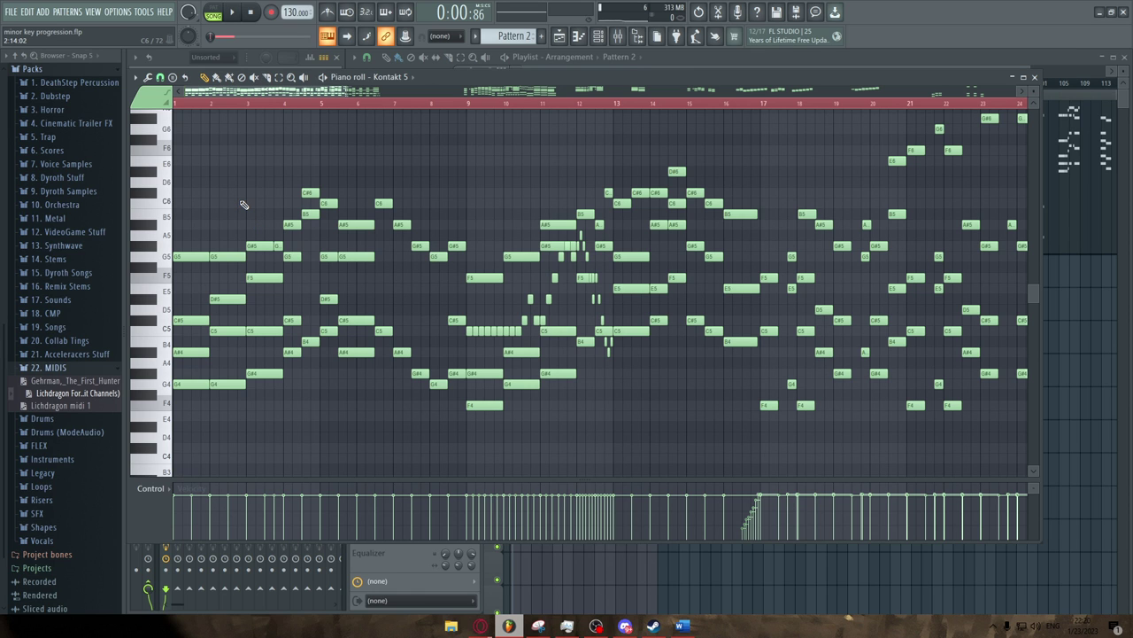
# Step: Select the rising chord run in bars 81 to 84 for inspection and clear the selection
pyautogui.scroll(-6, 254, 245)
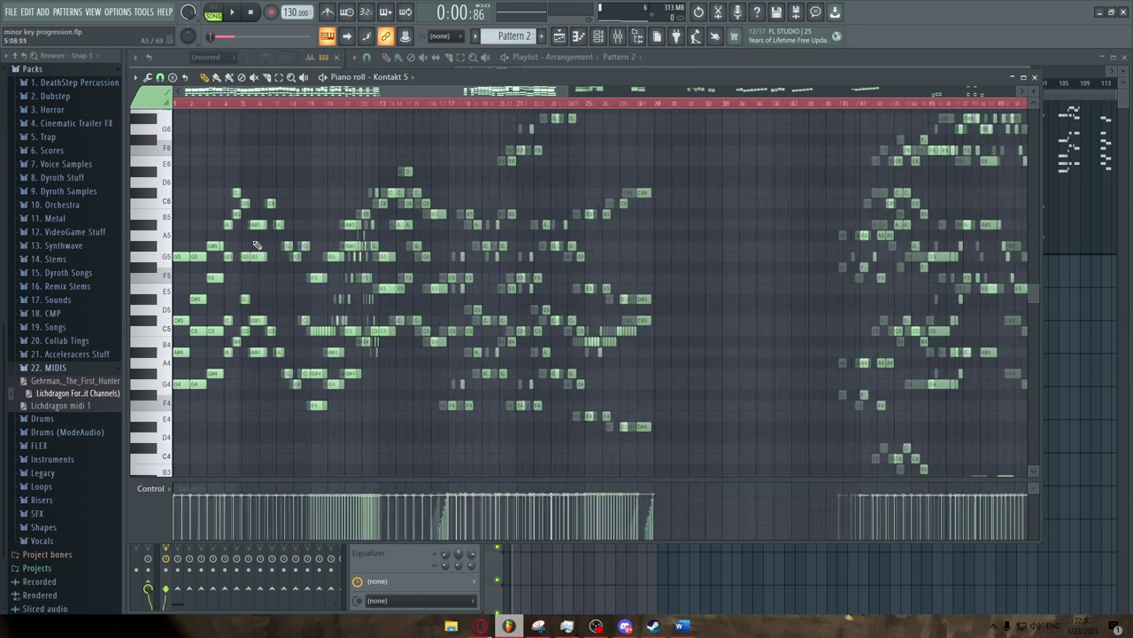
pyautogui.scroll(6, 659, 255)
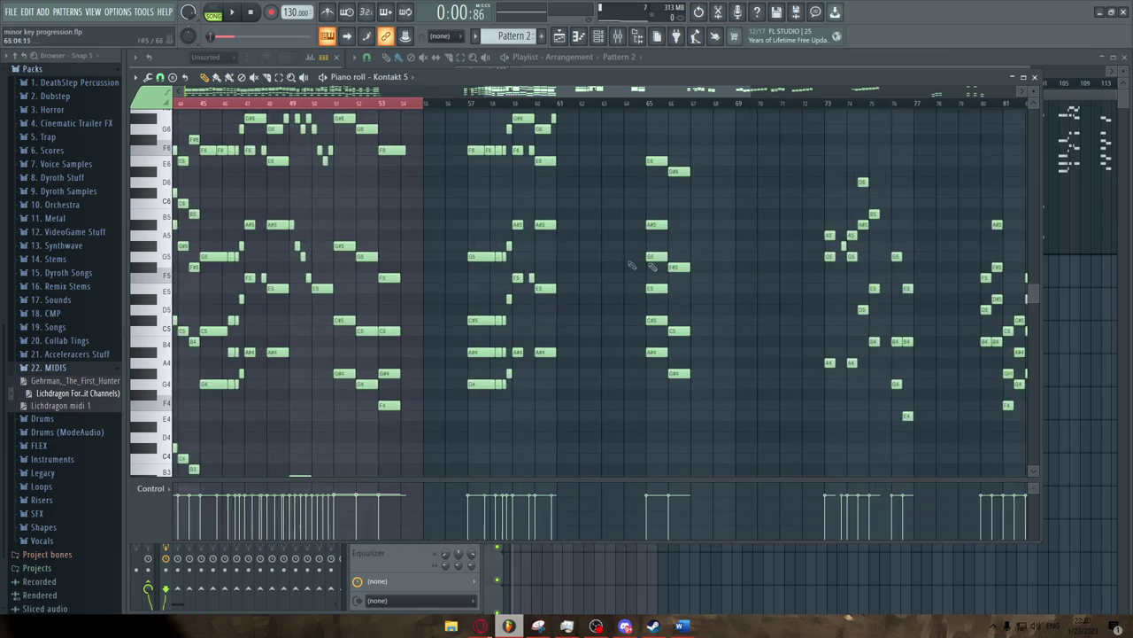
pyautogui.scroll(2, 966, 316)
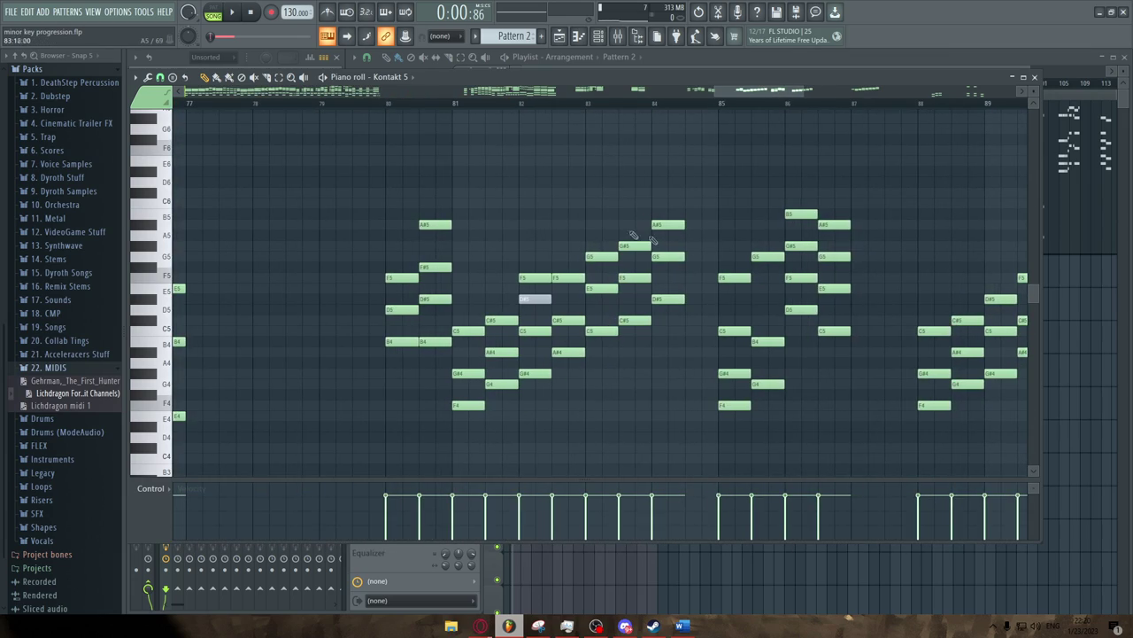
pyautogui.scroll(1, 588, 211)
pyautogui.scroll(2, 615, 198)
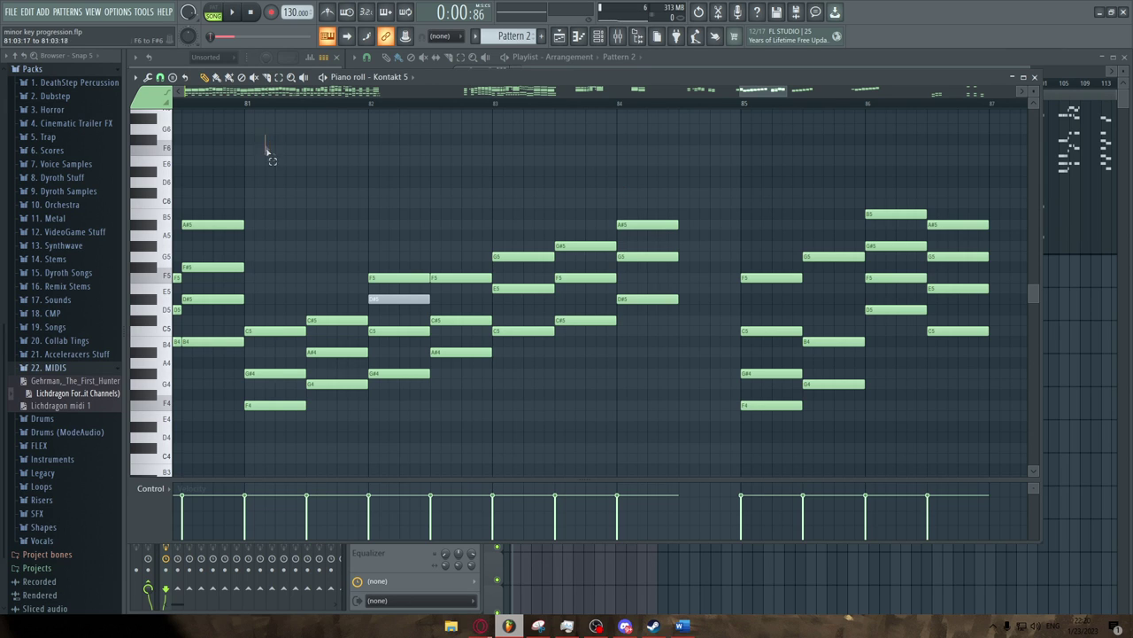
pyautogui.moveTo(266, 135); pyautogui.dragTo(621, 456)
pyautogui.hotkey('ctrl', 'd')
pyautogui.scroll(-4, 421, 396)
pyautogui.scroll(-6, 593, 281)
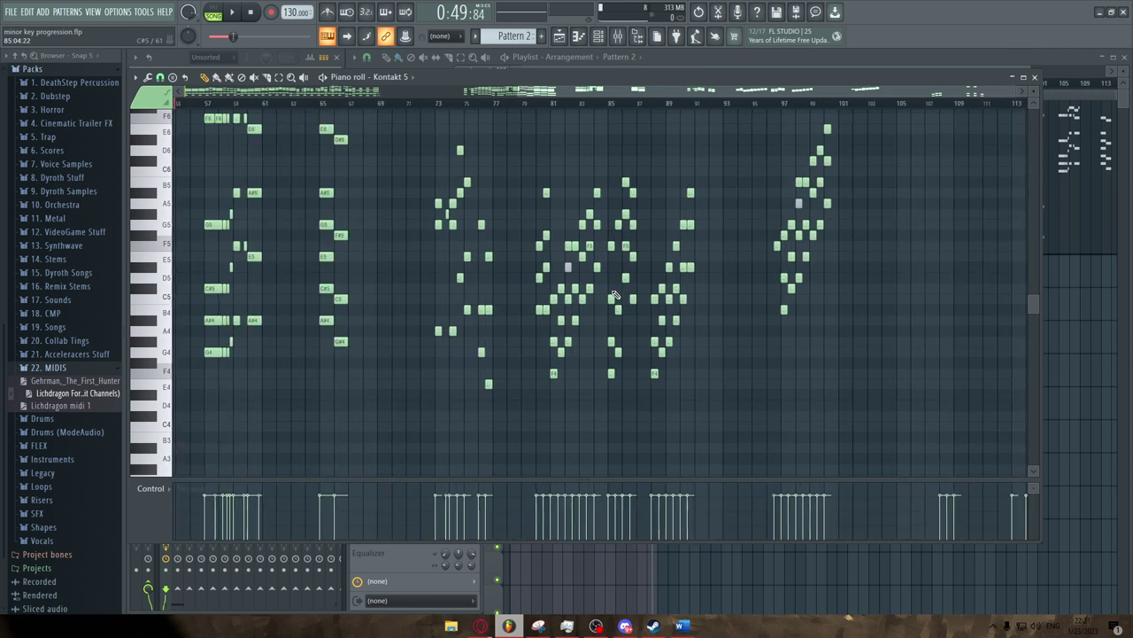
# Step: Examine the chord and melody movement of the main progression from bar 1 onward
pyautogui.scroll(5, 240, 217)
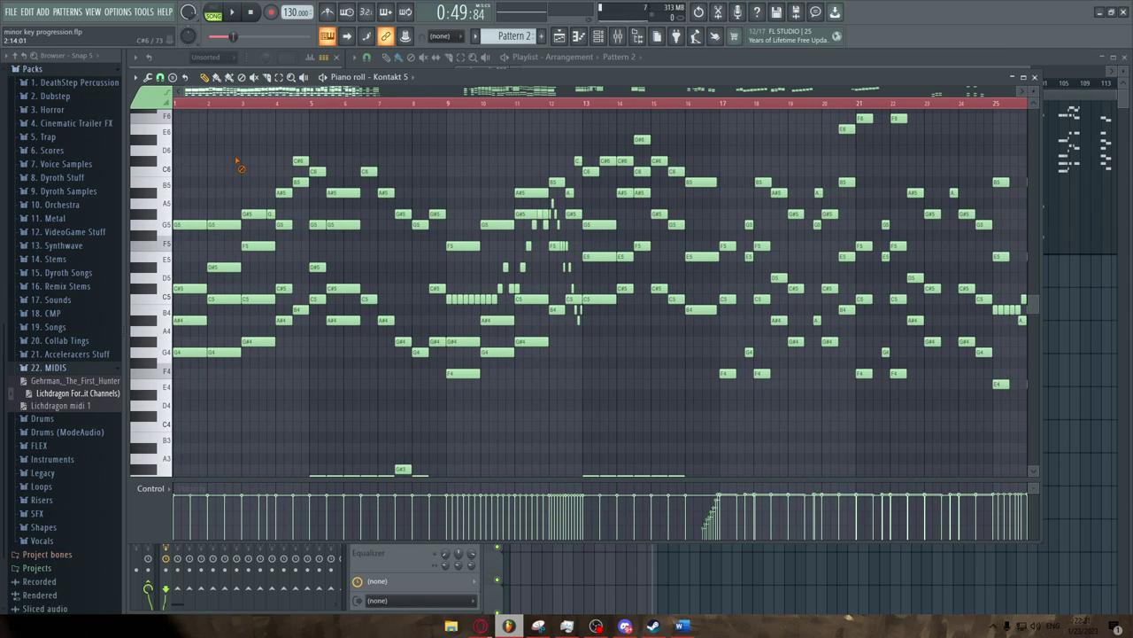
pyautogui.scroll(-5, 237, 162)
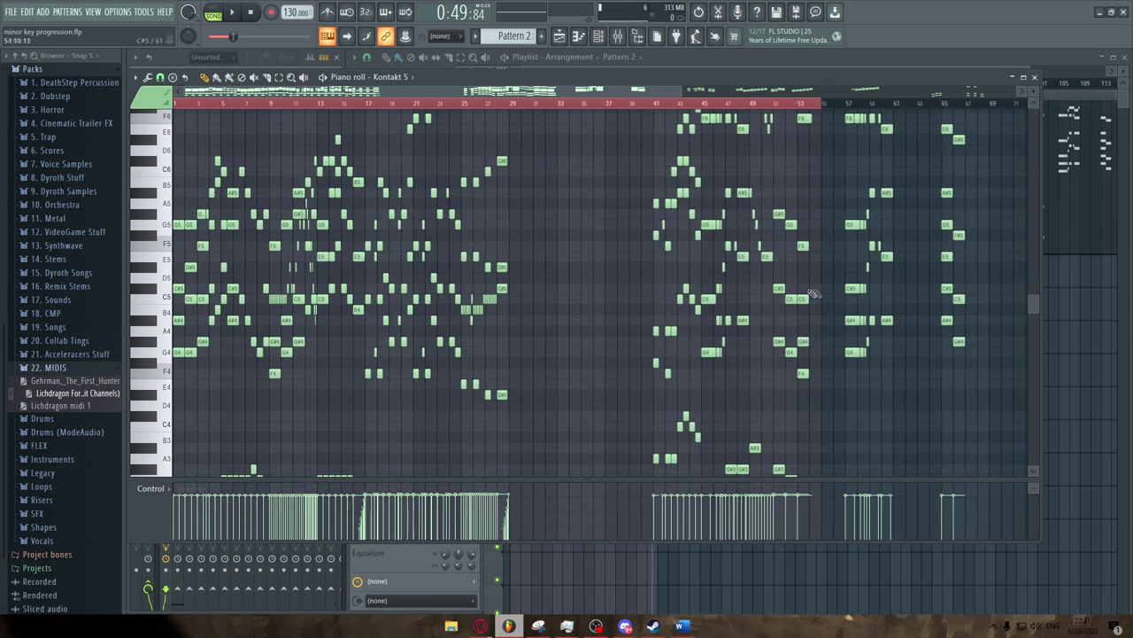
pyautogui.scroll(6, 273, 170)
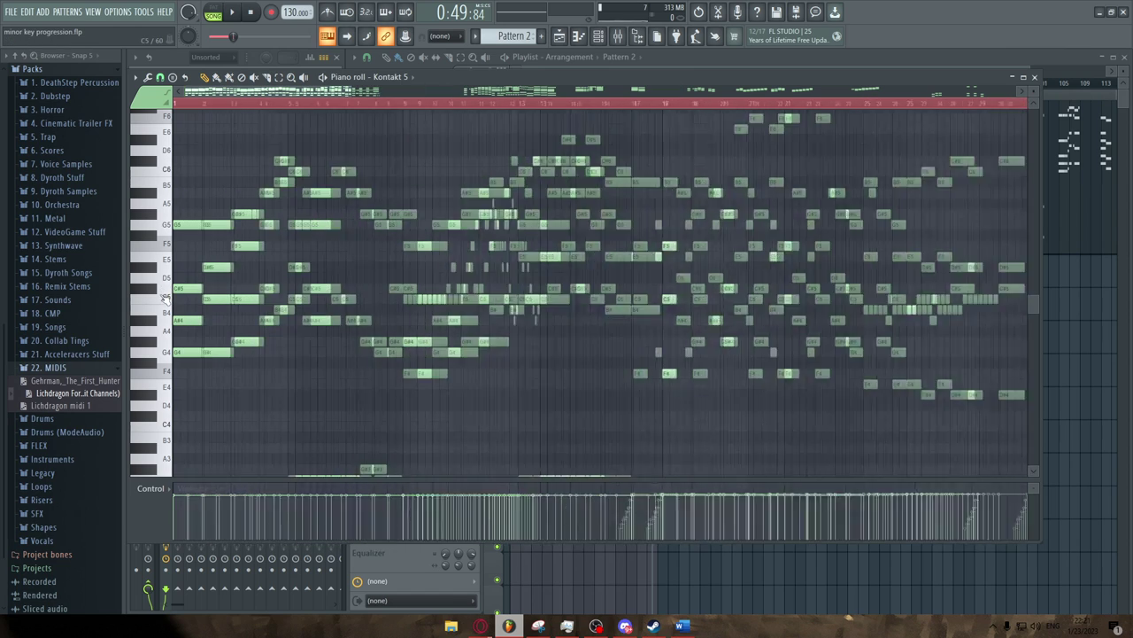
pyautogui.scroll(1, 336, 177)
pyautogui.scroll(-2, 371, 184)
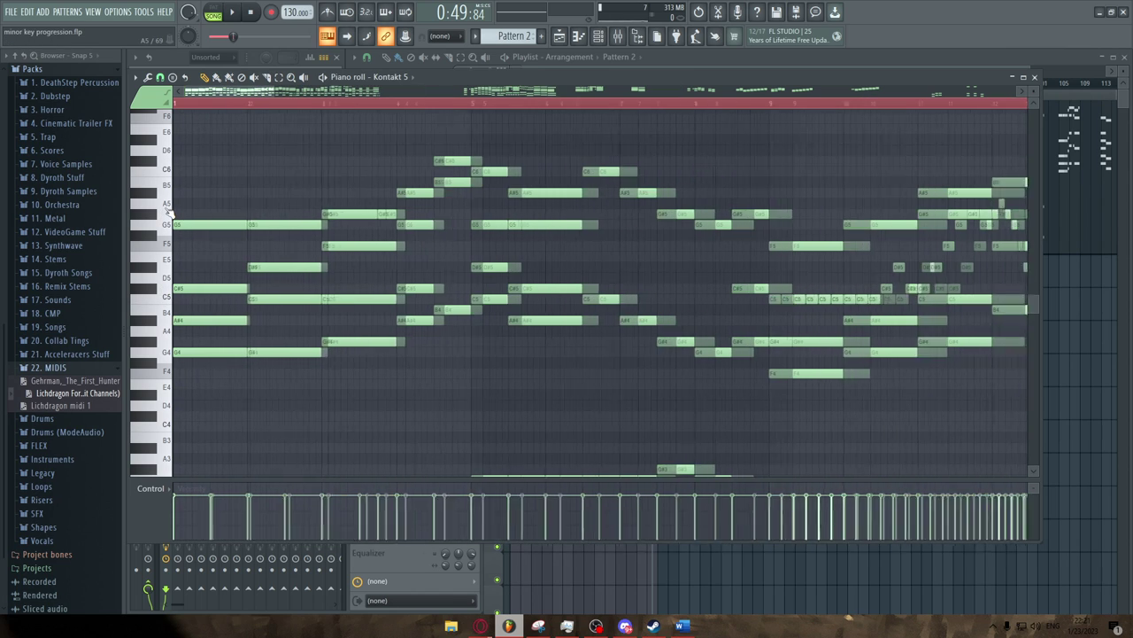
pyautogui.scroll(2, 389, 187)
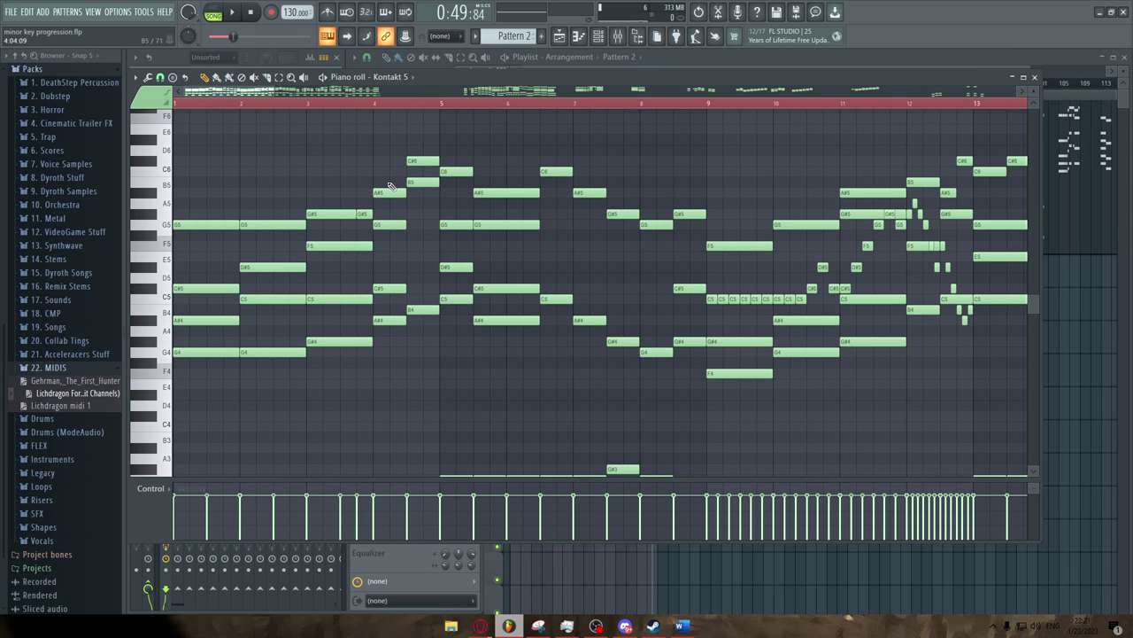
pyautogui.scroll(-2, 736, 228)
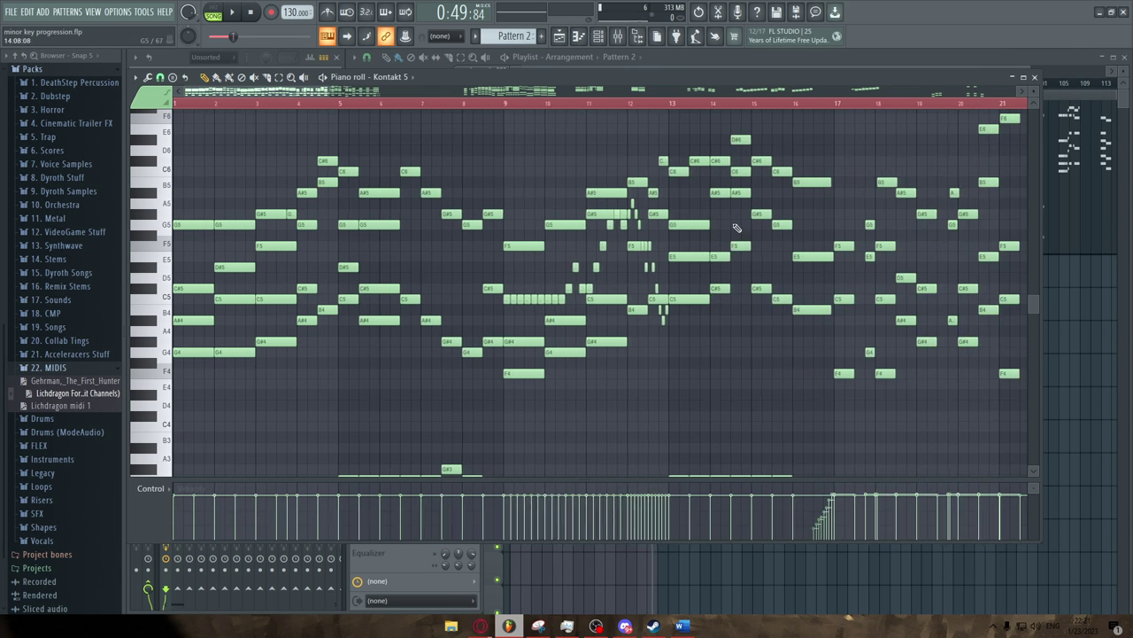
pyautogui.scroll(2, 736, 228)
# Step: Switch playback to pattern mode and place the playhead at the start of bar 25 to inspect its chords
pyautogui.click(328, 104)
pyautogui.scroll(-3, 613, 223)
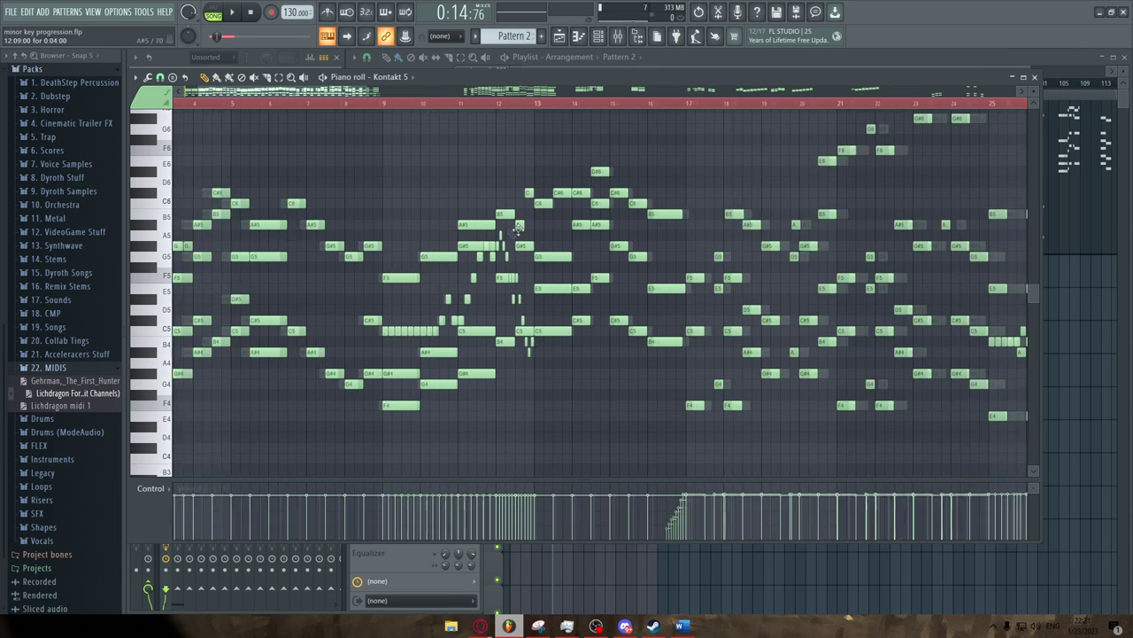
pyautogui.scroll(4, 886, 237)
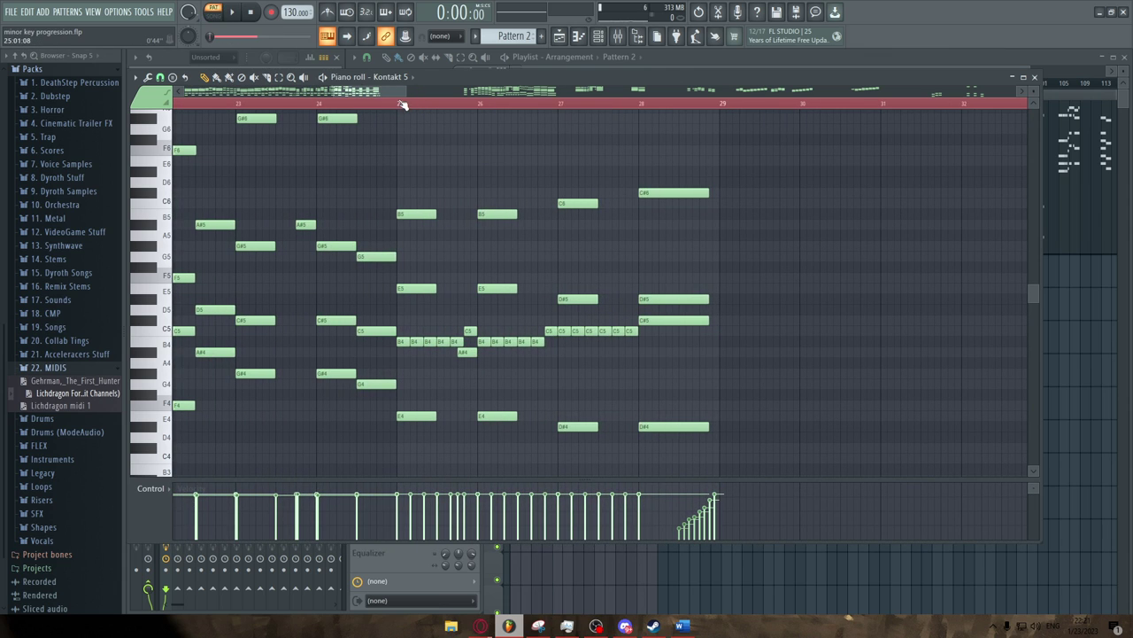
pyautogui.scroll(-6, 512, 181)
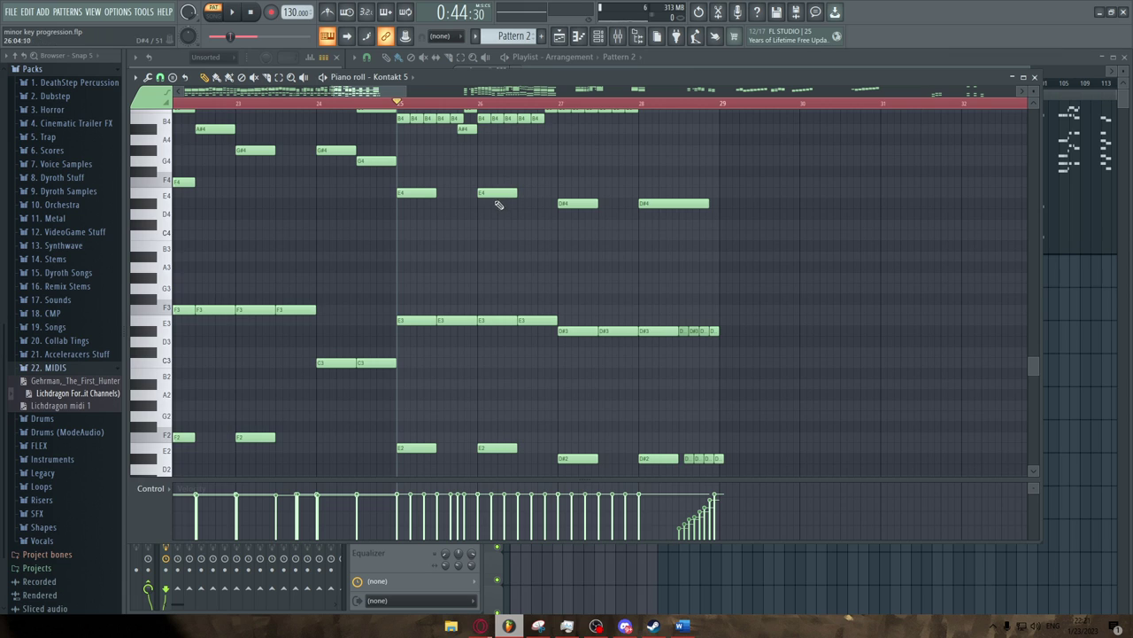
pyautogui.scroll(3, 499, 204)
pyautogui.scroll(2, 412, 307)
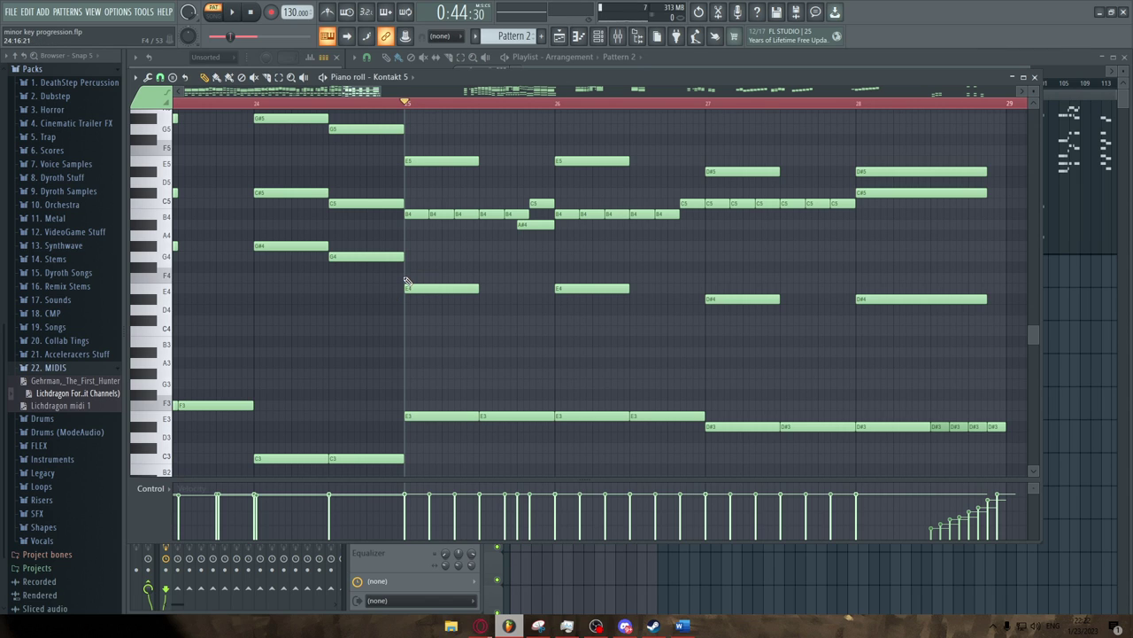
pyautogui.scroll(-2, 420, 285)
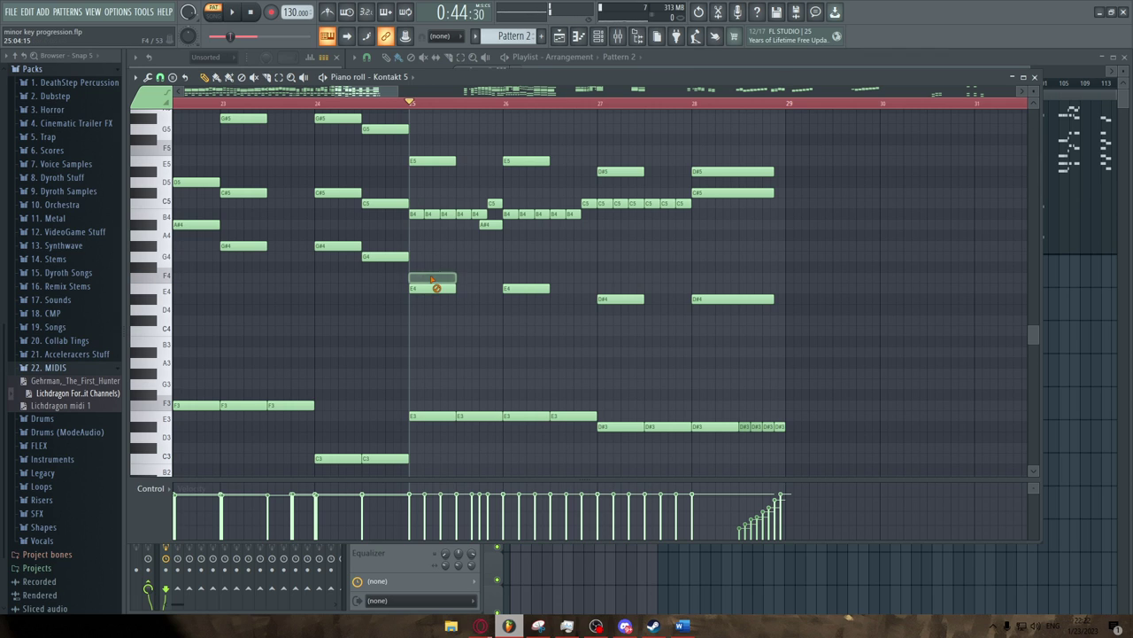
# Step: Play back the closing chords from the start of bar 24 to bar 28, including a replay from bar 27
pyautogui.scroll(5, 407, 230)
pyautogui.scroll(1, 425, 217)
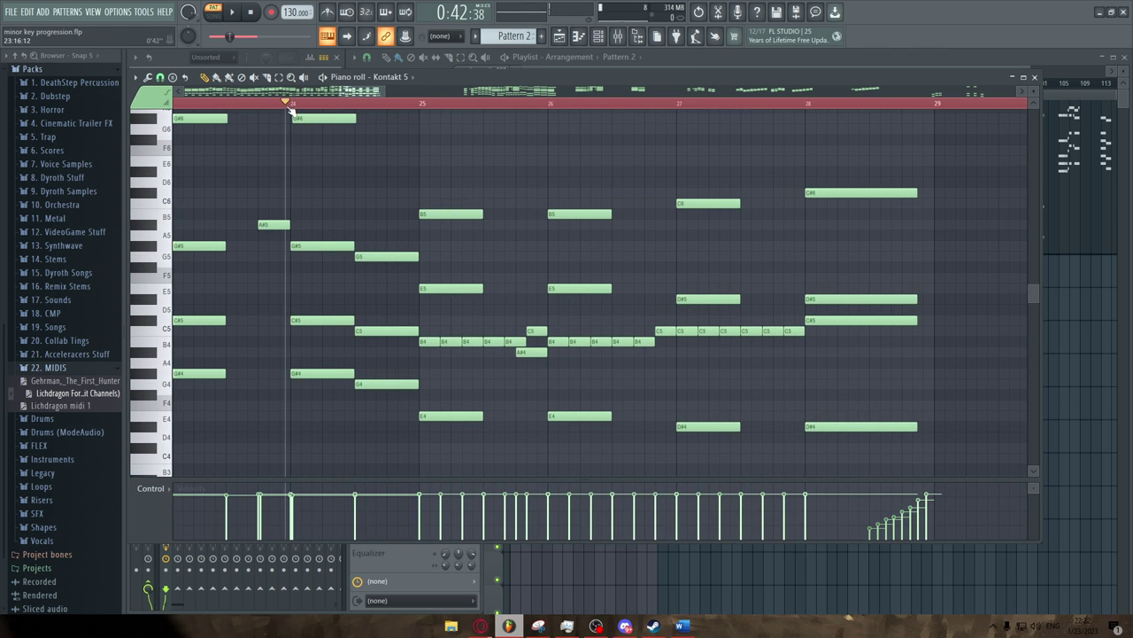
pyautogui.press('space')
pyautogui.scroll(-3, 460, 157)
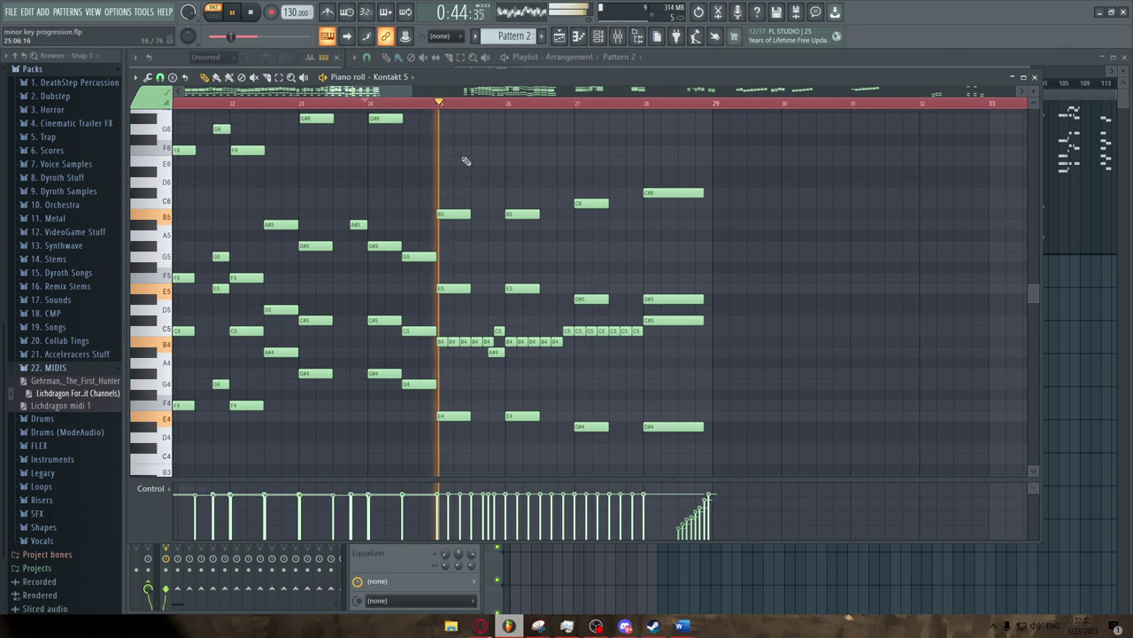
pyautogui.scroll(2, 582, 172)
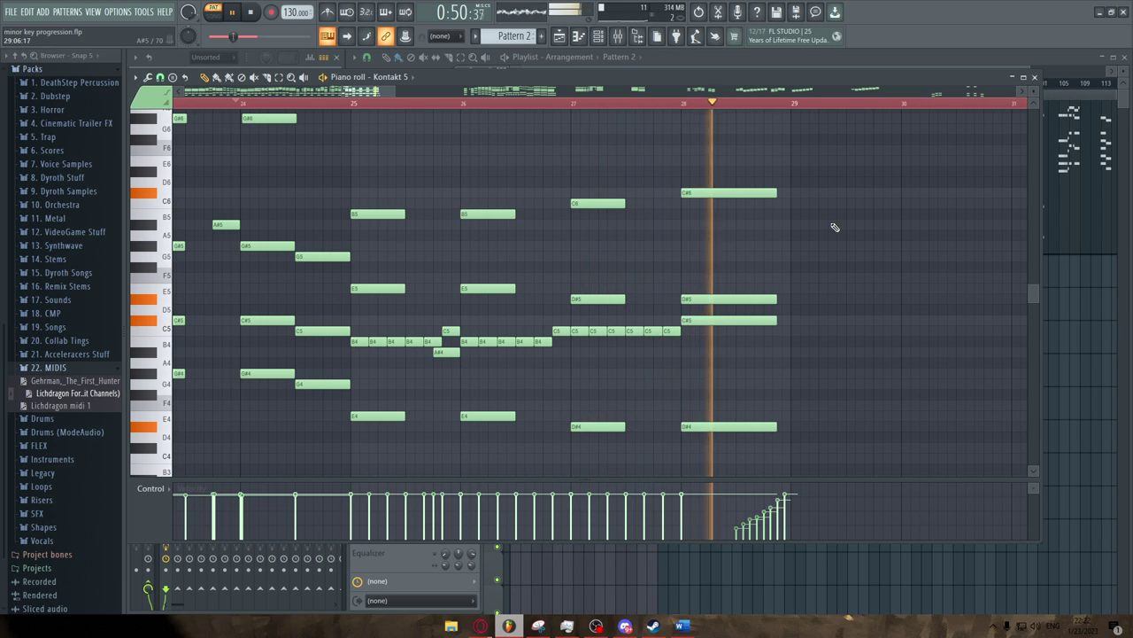
pyautogui.press('space')
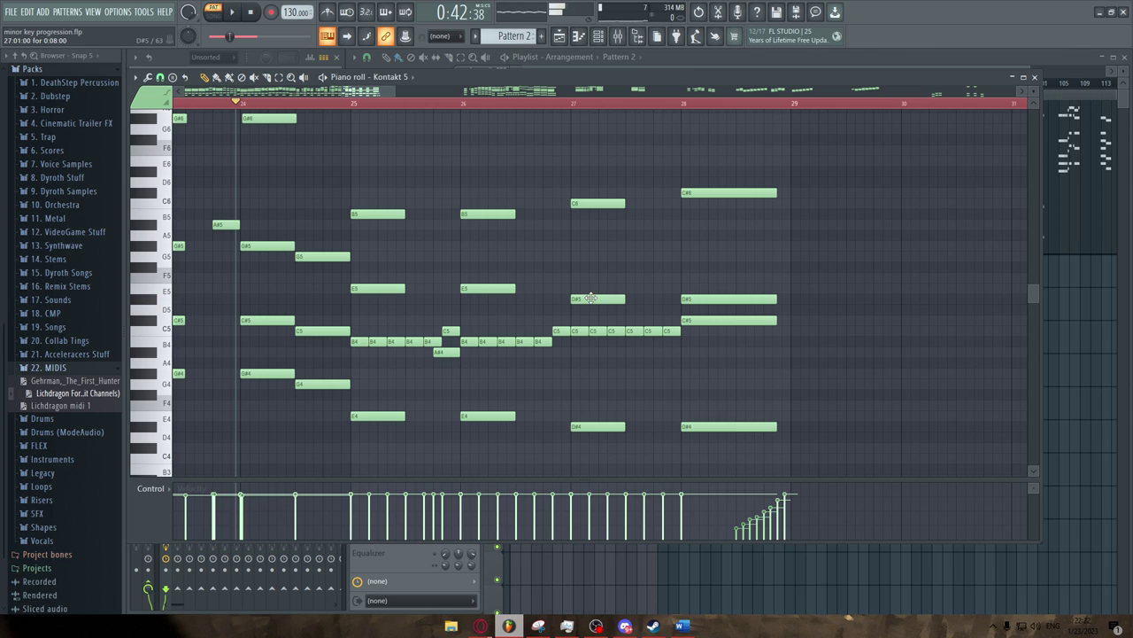
pyautogui.press('space')
pyautogui.click(573, 104)
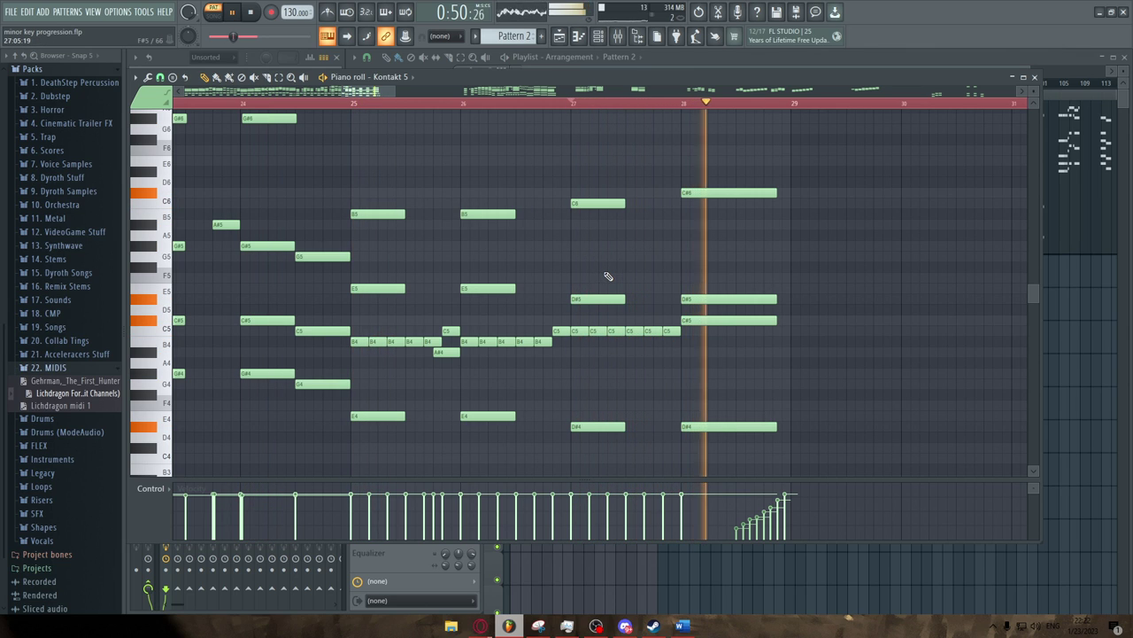
pyautogui.press('space')
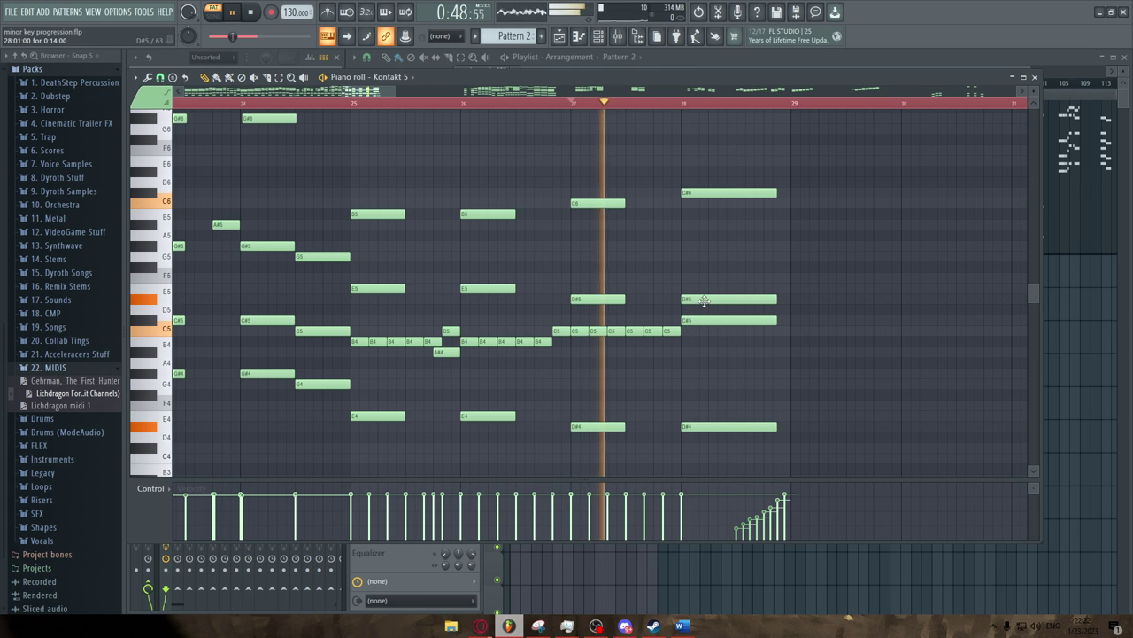
# Step: Lower the D#5 note in bar 28 to D5 and replay the passage from bar 27
pyautogui.moveTo(703, 299); pyautogui.dragTo(704, 310)
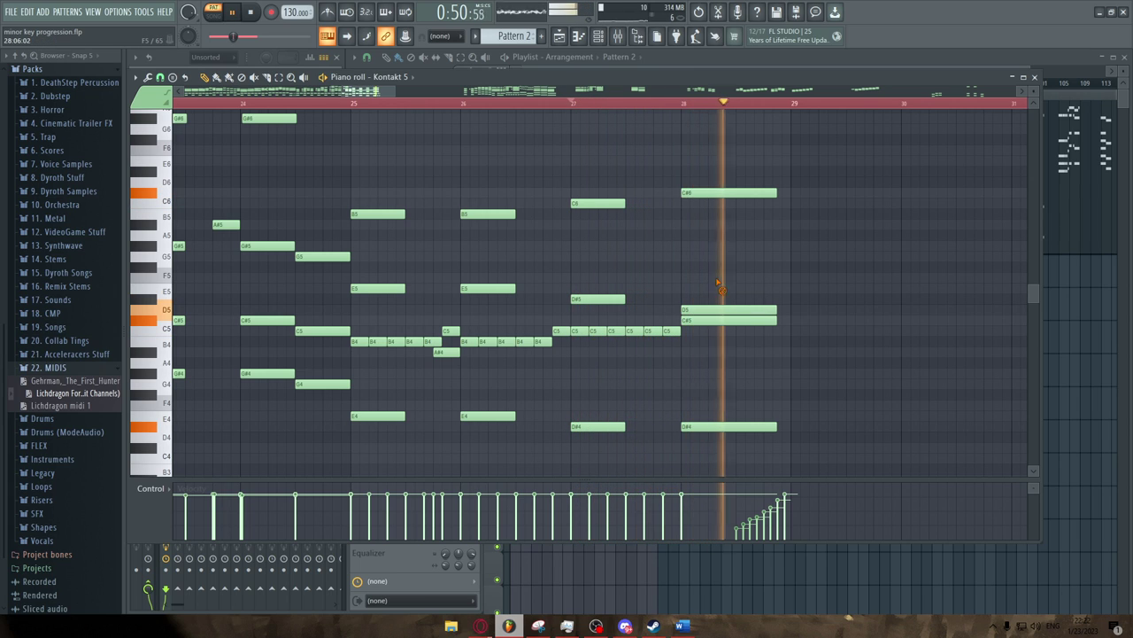
pyautogui.press('space')
pyautogui.press('space')
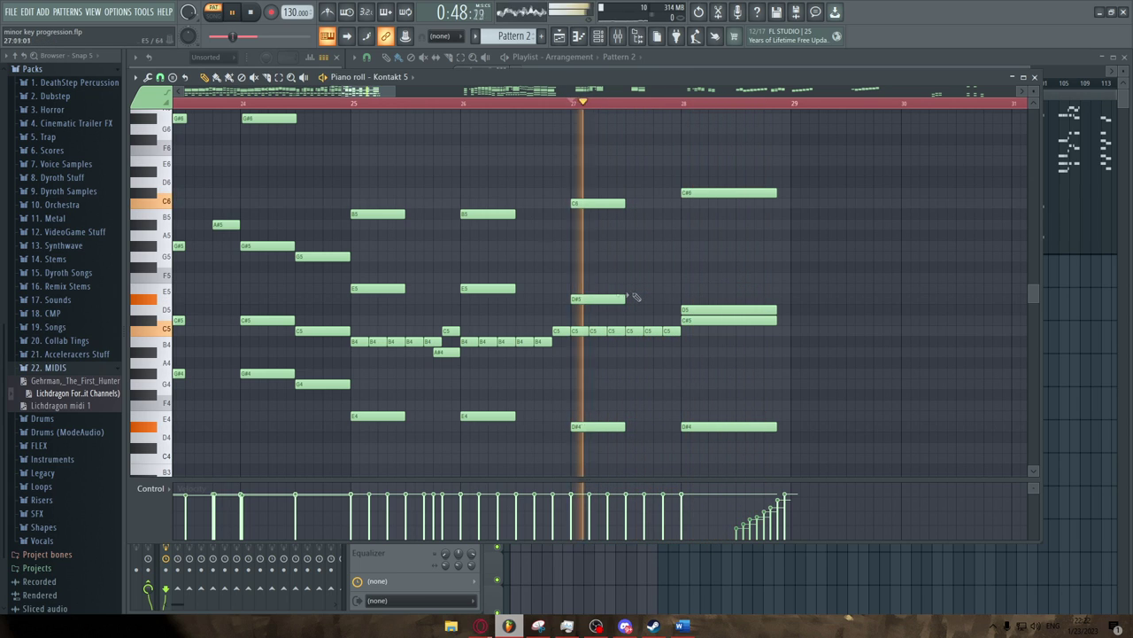
# Step: Try lowering the bar 27 chord's D#5 and D#4 notes to D5 and D4 while playing from the end of bar 25
pyautogui.press('space')
pyautogui.moveTo(604, 298); pyautogui.dragTo(602, 309)
pyautogui.press('space')
pyautogui.click(457, 101)
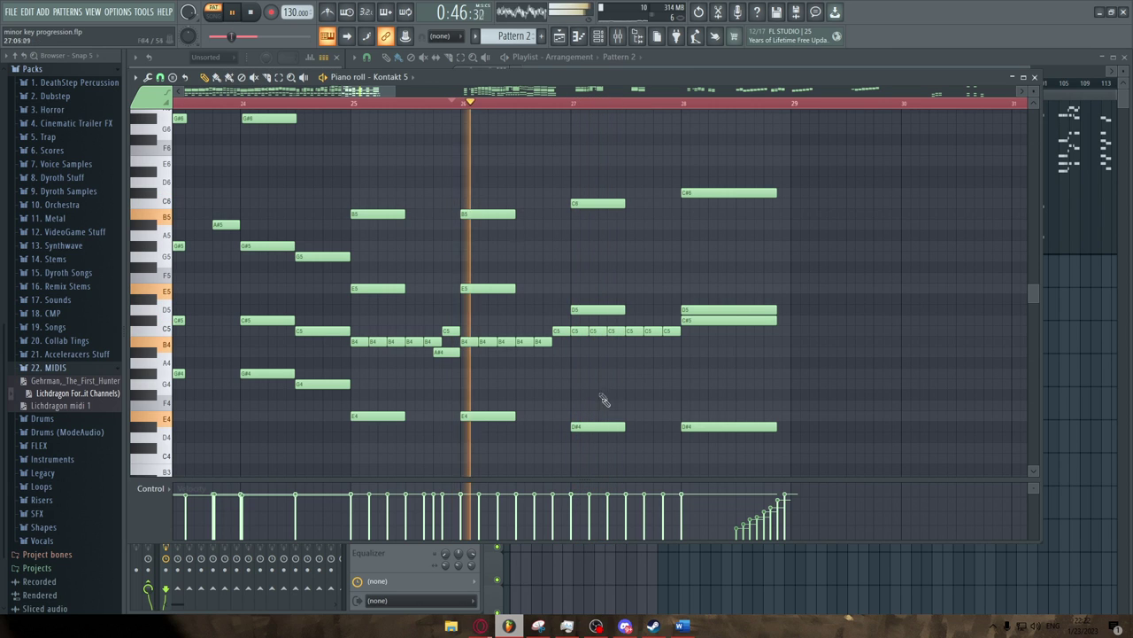
pyautogui.moveTo(602, 426); pyautogui.dragTo(602, 437)
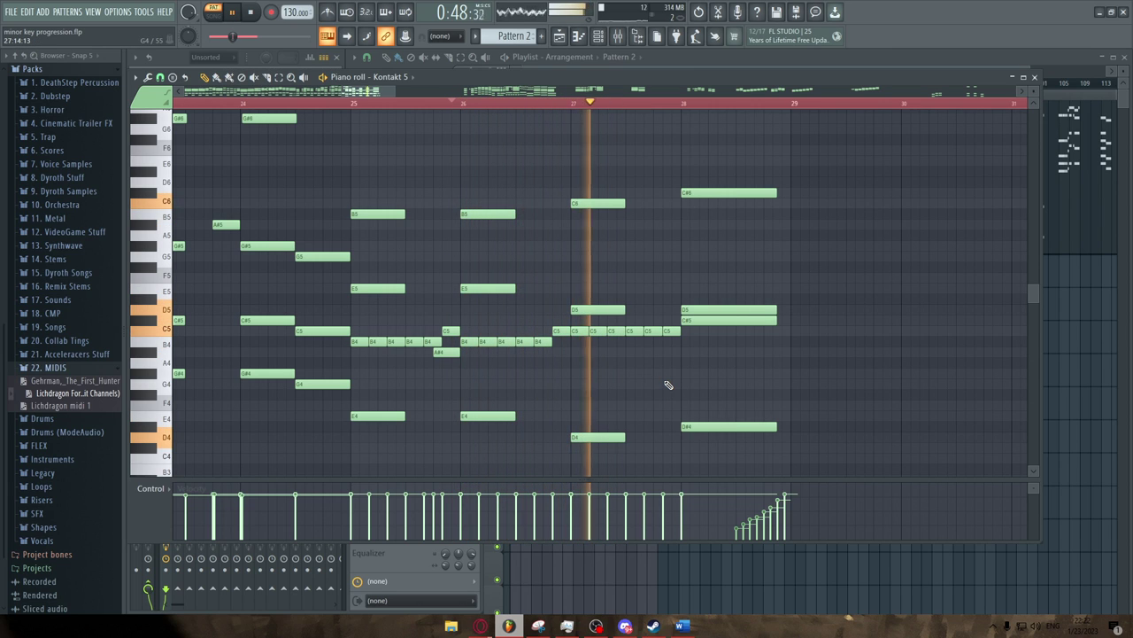
# Step: Lower the D#4 note in bar 28 to D4 and restart playback just before bar 26
pyautogui.scroll(-3, 669, 388)
pyautogui.moveTo(731, 339); pyautogui.dragTo(732, 349)
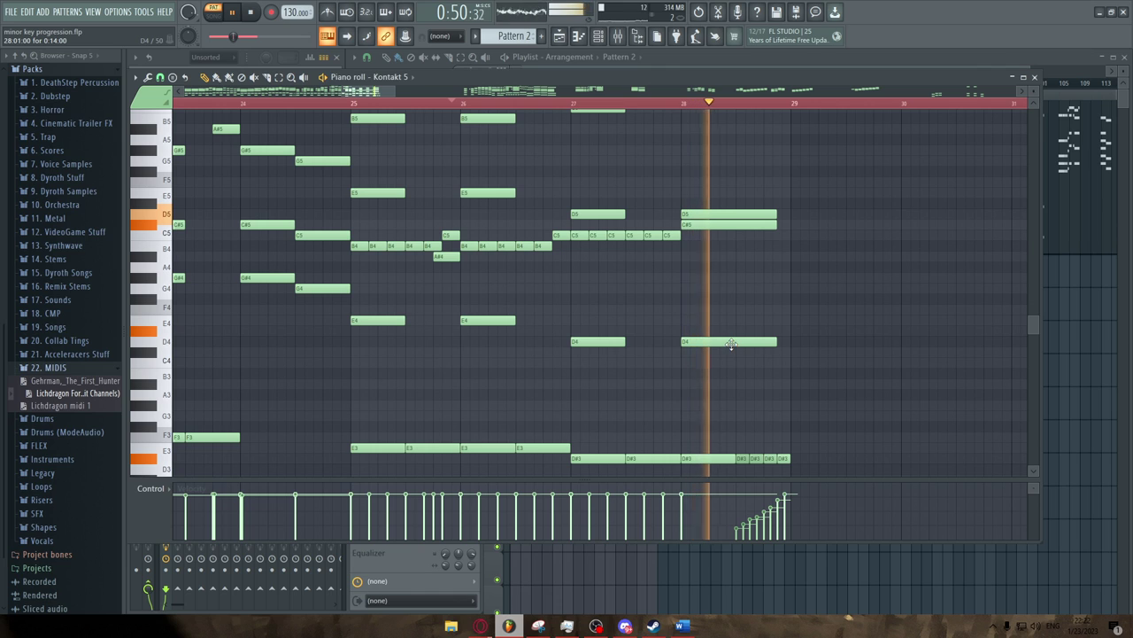
pyautogui.press('space')
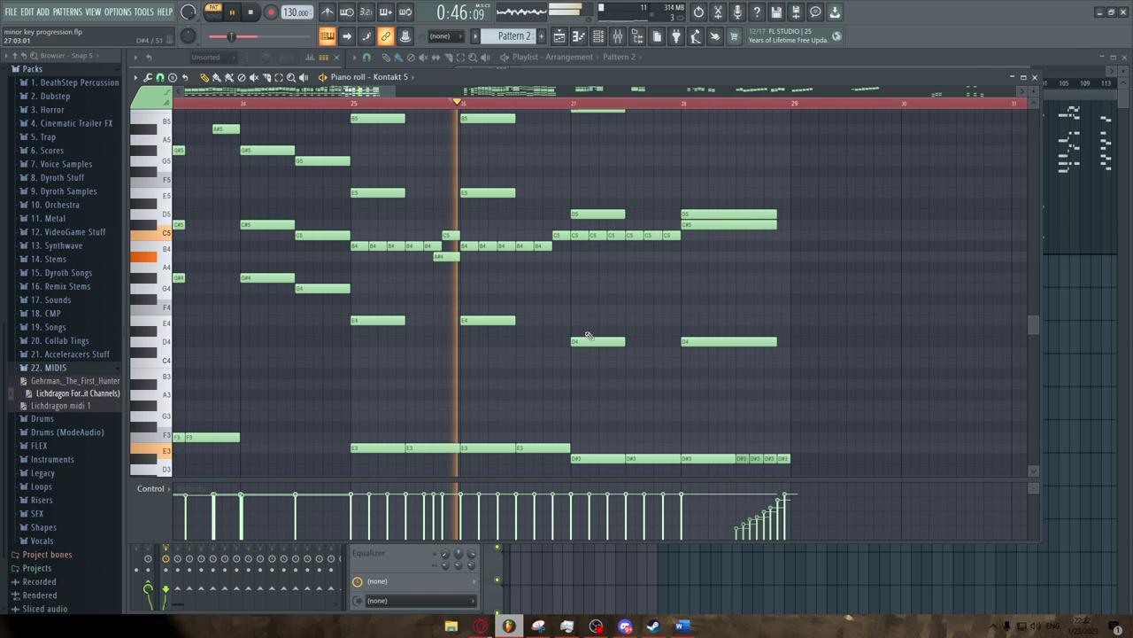
# Step: Return the two lowered notes in bar 27 to D#4 and D#5
pyautogui.moveTo(587, 341); pyautogui.dragTo(587, 331)
pyautogui.moveTo(596, 213); pyautogui.dragTo(596, 202)
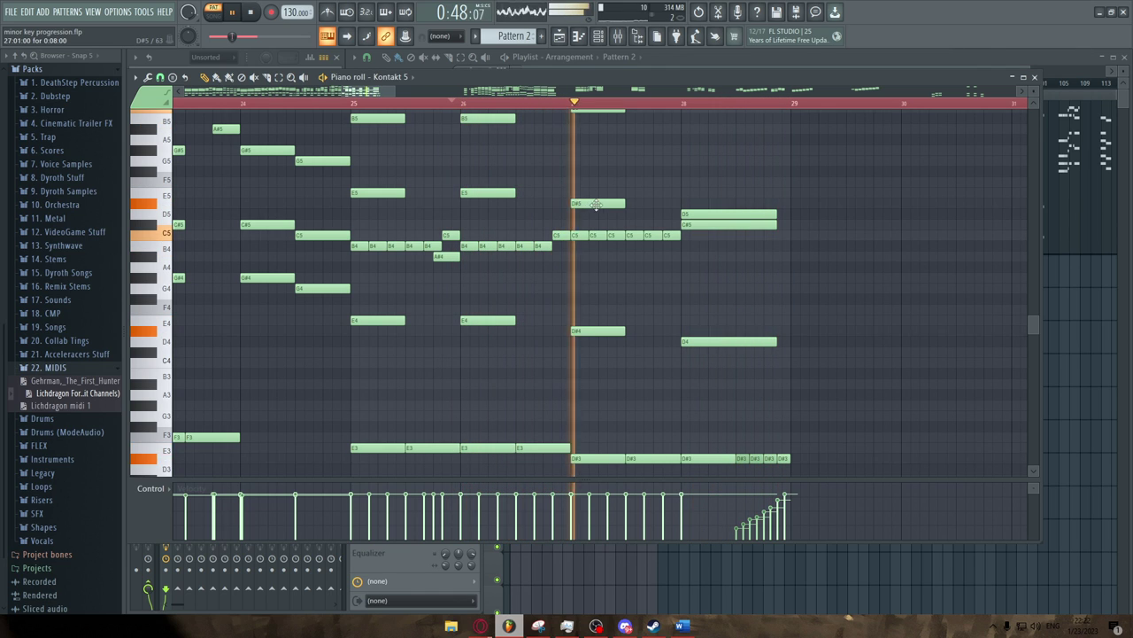
pyautogui.scroll(3, 676, 260)
pyautogui.keyDown('ctrl'); pyautogui.scroll(-2, 673, 256); pyautogui.keyUp('ctrl')
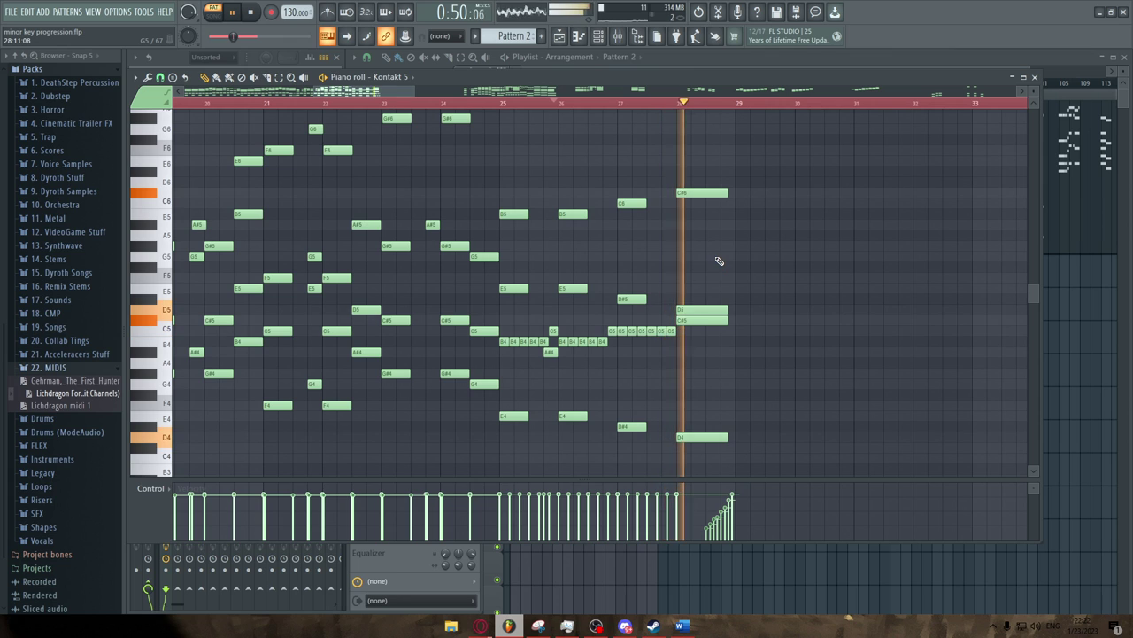
# Step: Lower both rows of bass notes in bar 28 to D3 and D2, then clear the selection during playback
pyautogui.scroll(-5, 735, 279)
pyautogui.press('space')
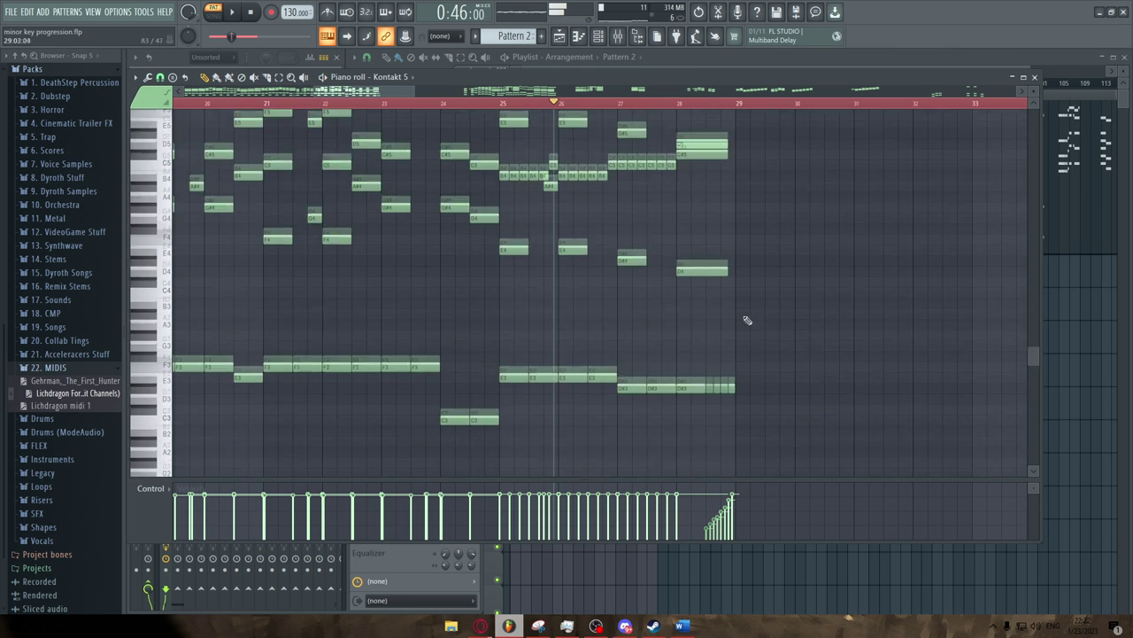
pyautogui.scroll(-2, 747, 320)
pyautogui.keyDown('ctrl'); pyautogui.moveTo(685, 325); pyautogui.dragTo(774, 487); pyautogui.keyUp('ctrl')
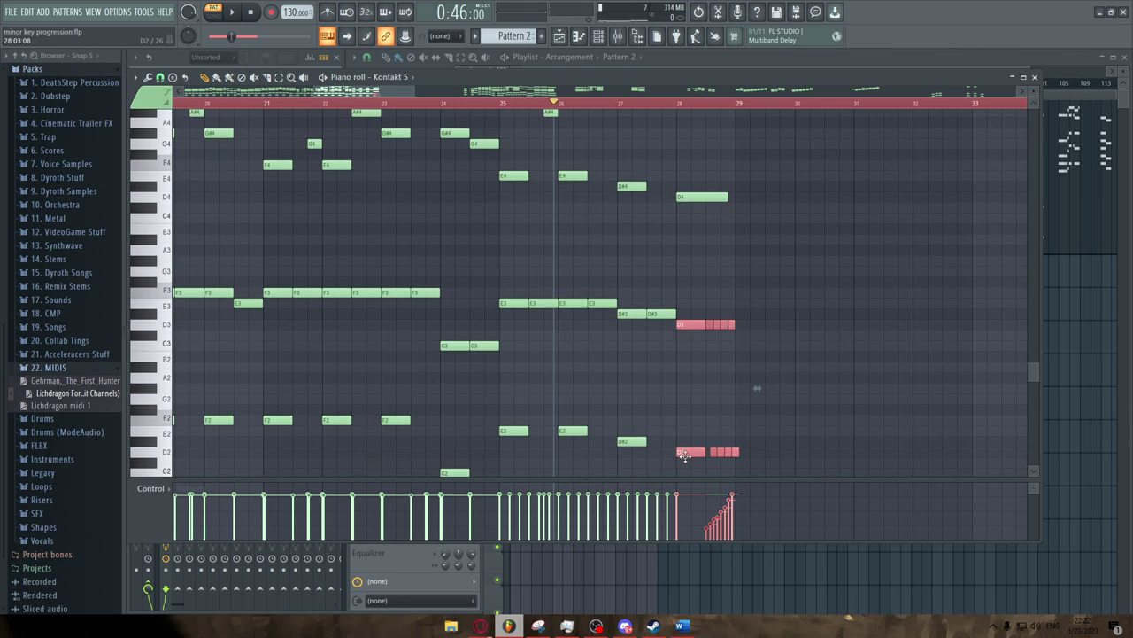
pyautogui.press('space')
pyautogui.keyDown('ctrl'); pyautogui.scroll(2, 752, 386); pyautogui.keyUp('ctrl')
pyautogui.scroll(3, 714, 256)
pyautogui.keyDown('ctrl'); pyautogui.click(714, 256); pyautogui.keyUp('ctrl')
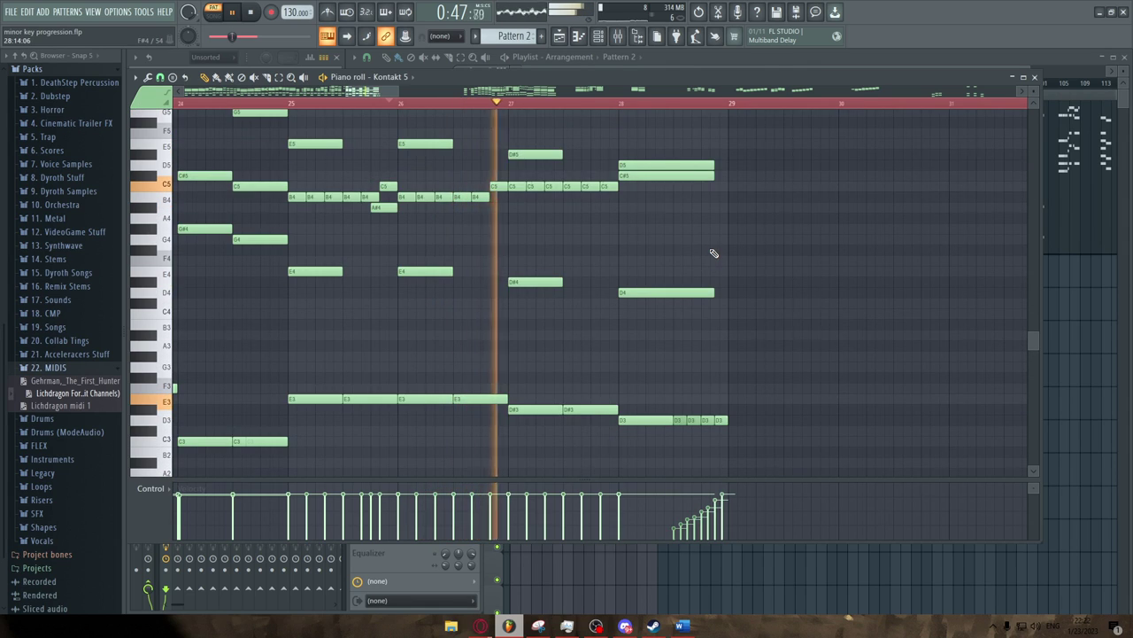
# Step: Listen to the altered ending through bar 28 and examine how its last chords move
pyautogui.keyDown('ctrl'); pyautogui.scroll(-2, 714, 254); pyautogui.keyUp('ctrl')
pyautogui.scroll(3, 753, 253)
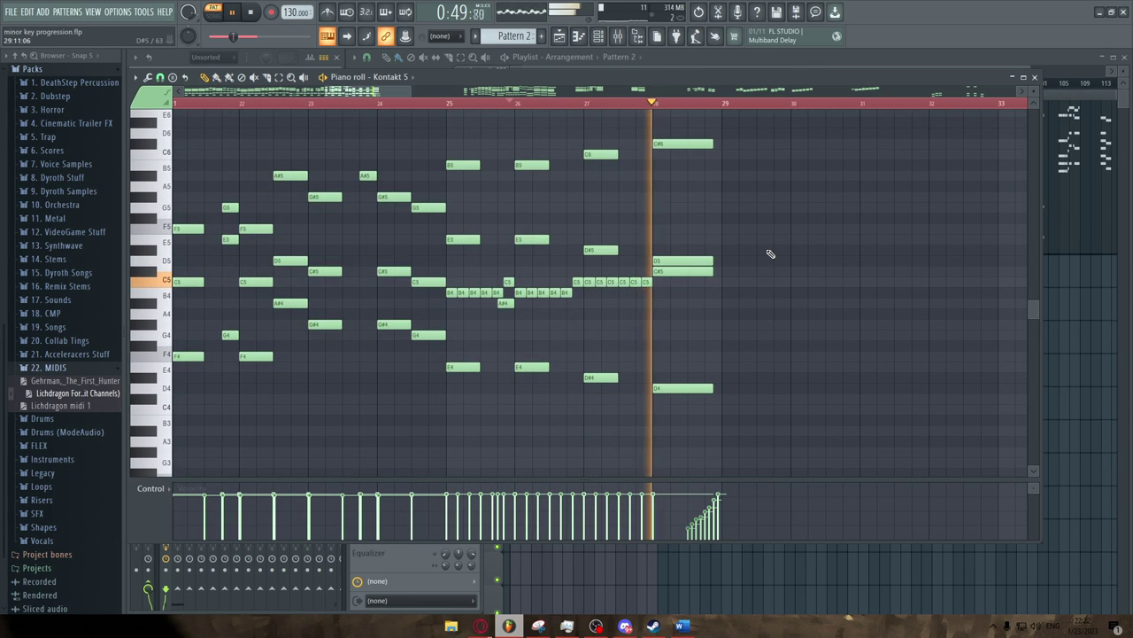
pyautogui.keyDown('ctrl'); pyautogui.scroll(-2, 763, 255); pyautogui.keyUp('ctrl')
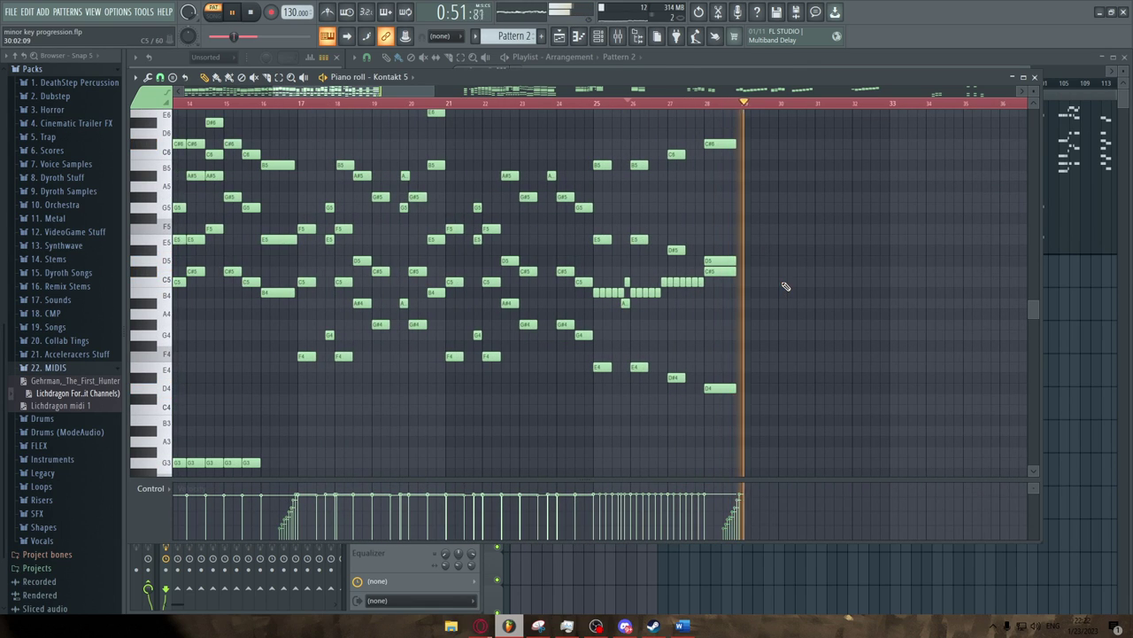
pyautogui.keyDown('ctrl'); pyautogui.scroll(3, 671, 169); pyautogui.keyUp('ctrl')
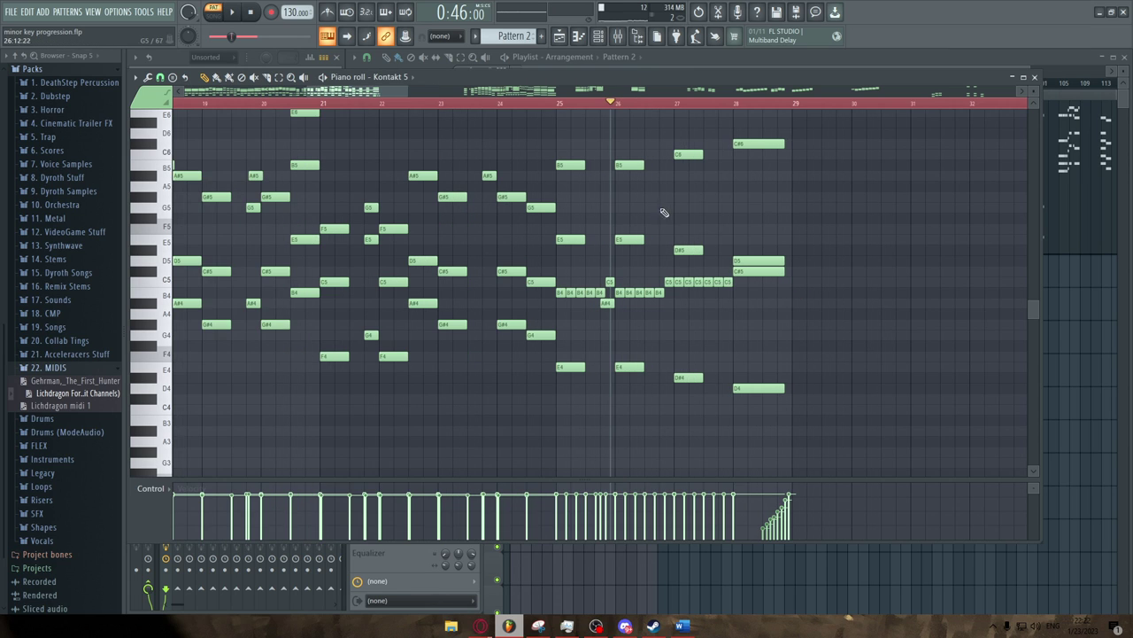
pyautogui.keyDown('ctrl'); pyautogui.scroll(-2, 611, 166); pyautogui.keyUp('ctrl')
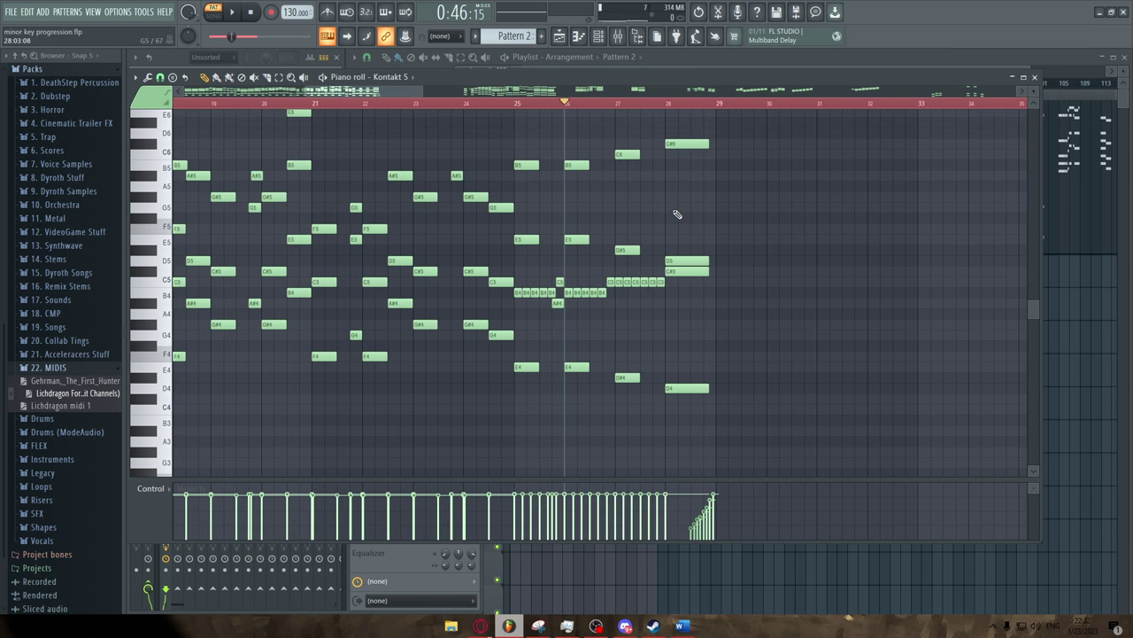
pyautogui.keyDown('ctrl'); pyautogui.scroll(-3, 677, 215); pyautogui.keyUp('ctrl')
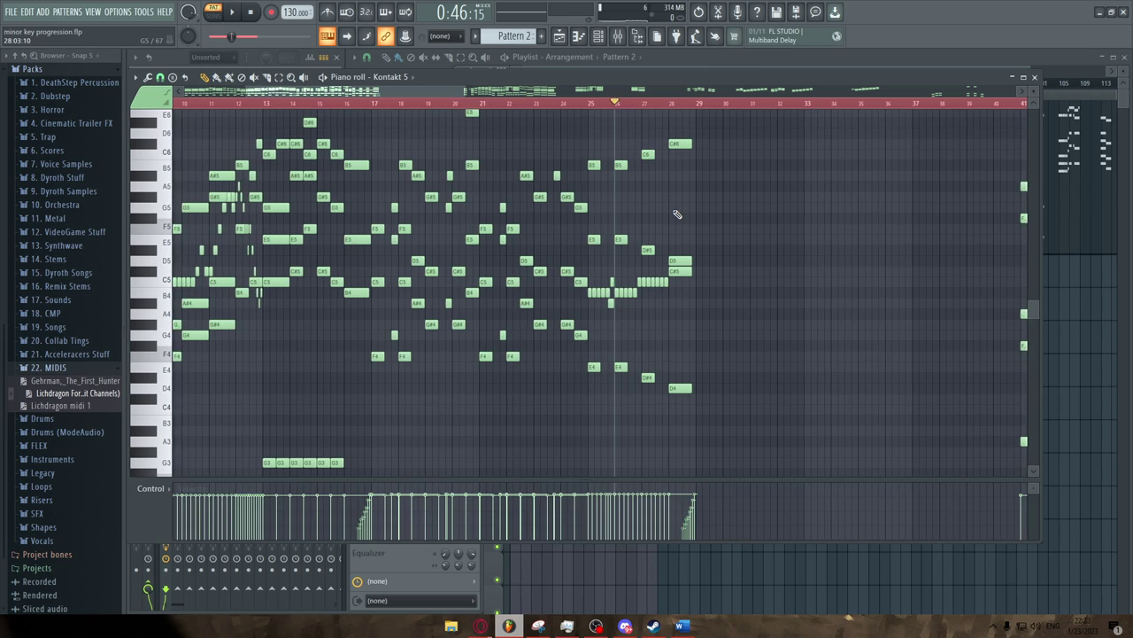
# Step: Play the passage from the middle of bar 17, mute the B5 melody note in bar 18, and replay it
pyautogui.scroll(4, 677, 214)
pyautogui.keyDown('ctrl'); pyautogui.scroll(-2, 678, 214); pyautogui.keyUp('ctrl')
pyautogui.keyDown('ctrl'); pyautogui.scroll(5, 673, 210); pyautogui.keyUp('ctrl')
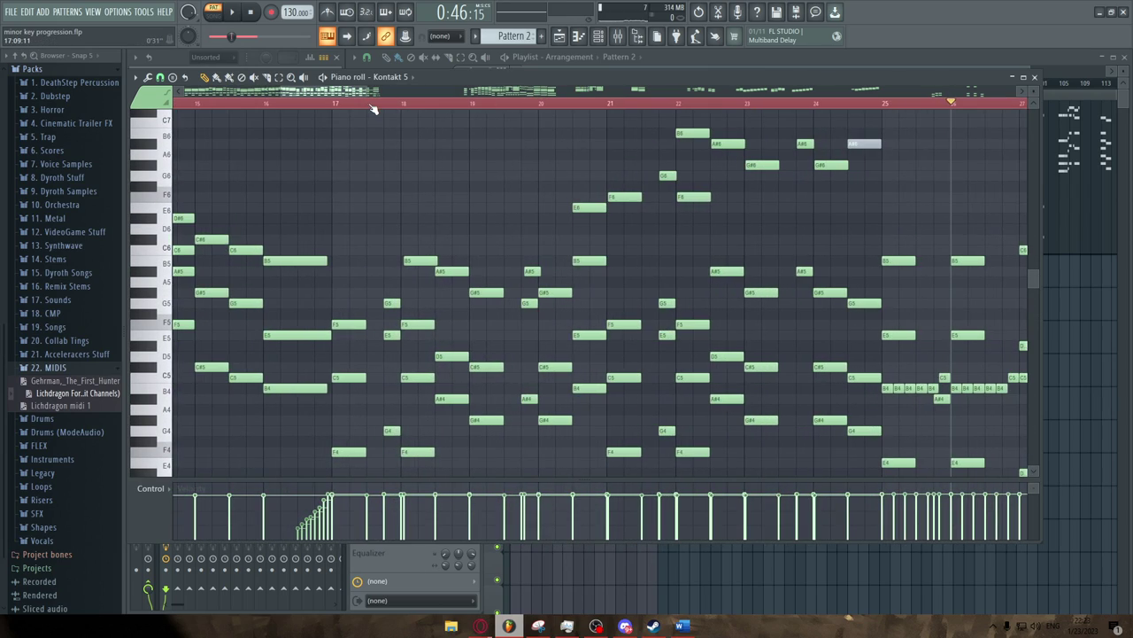
pyautogui.press('space')
pyautogui.keyDown('ctrl'); pyautogui.scroll(2, 430, 228); pyautogui.keyUp('ctrl')
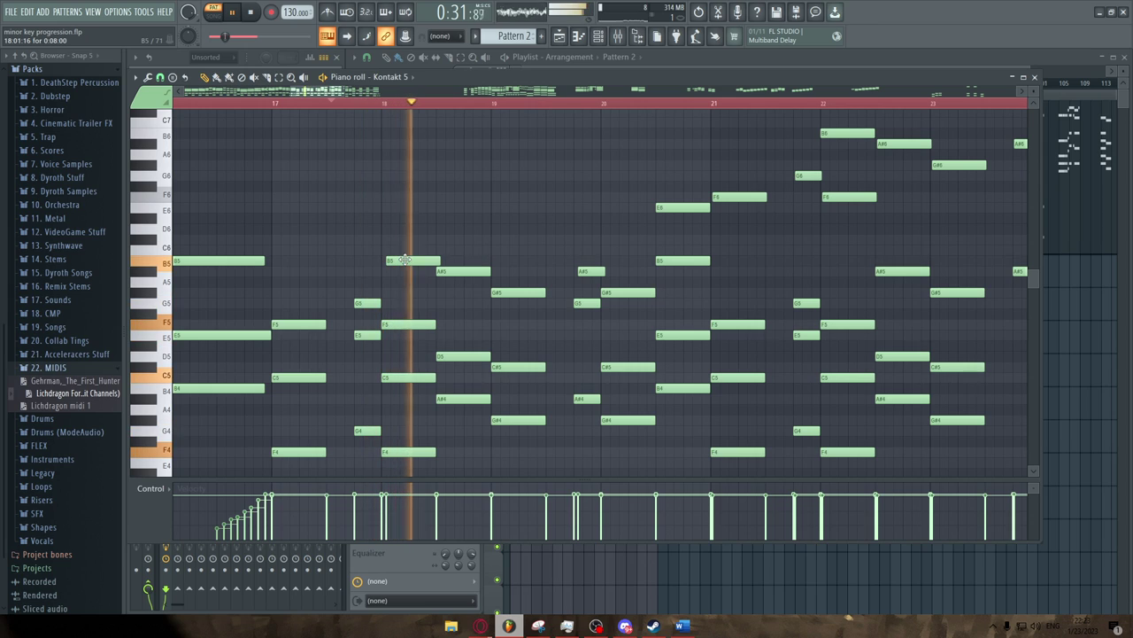
pyautogui.press('space')
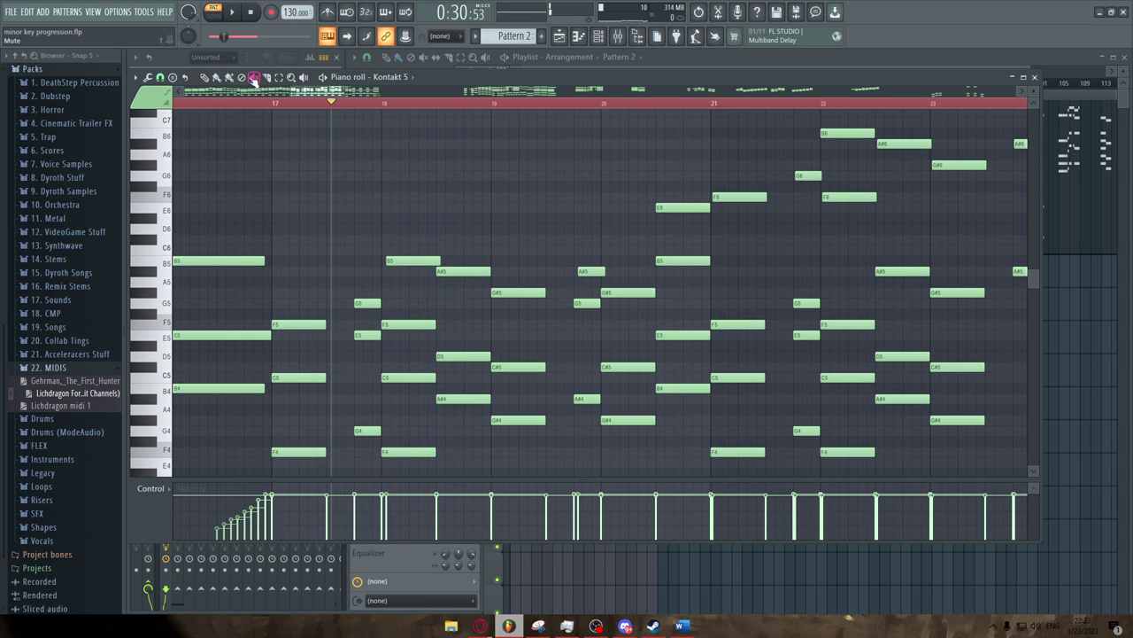
pyautogui.press('space')
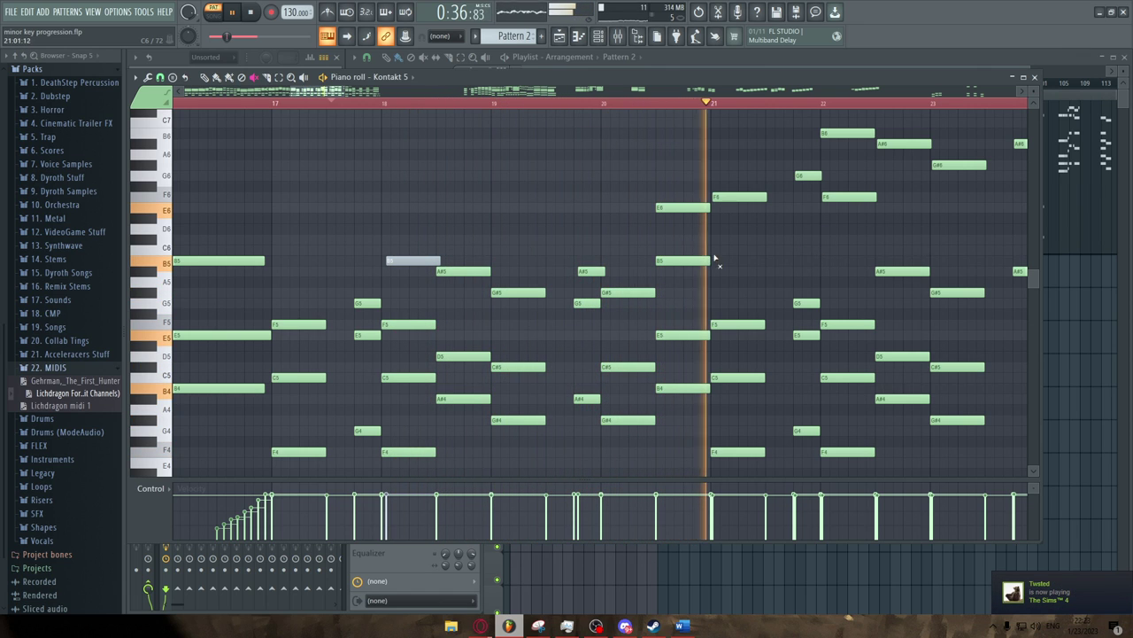
# Step: Mute the high B6 melody note in bar 22 while listening to the passage
pyautogui.scroll(-3, 718, 263)
pyautogui.scroll(2, 863, 258)
pyautogui.click(735, 134)
pyautogui.scroll(-3, 762, 186)
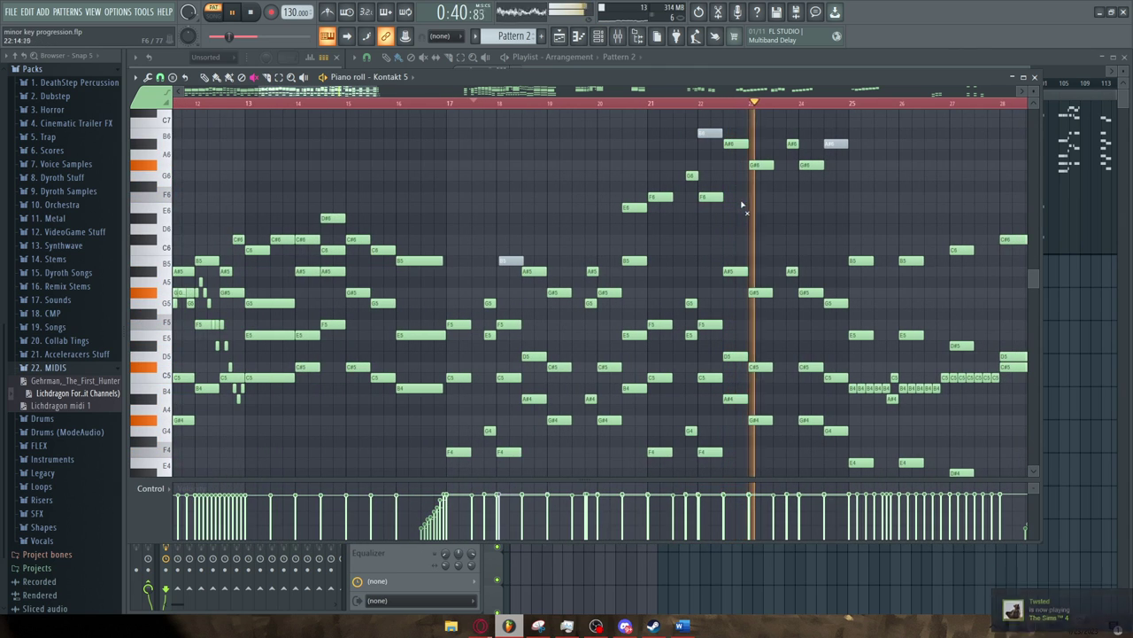
pyautogui.press('space')
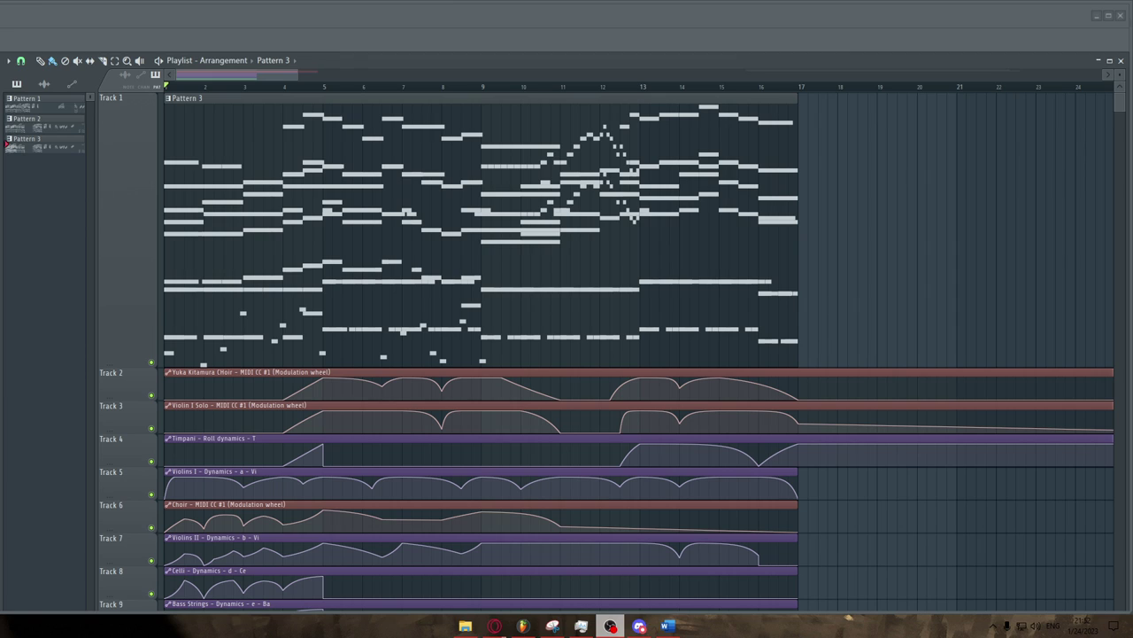
# Step: Play back the full orchestral arrangement of Pattern 3 in the playlist and stop after its end
pyautogui.click(242, 77)
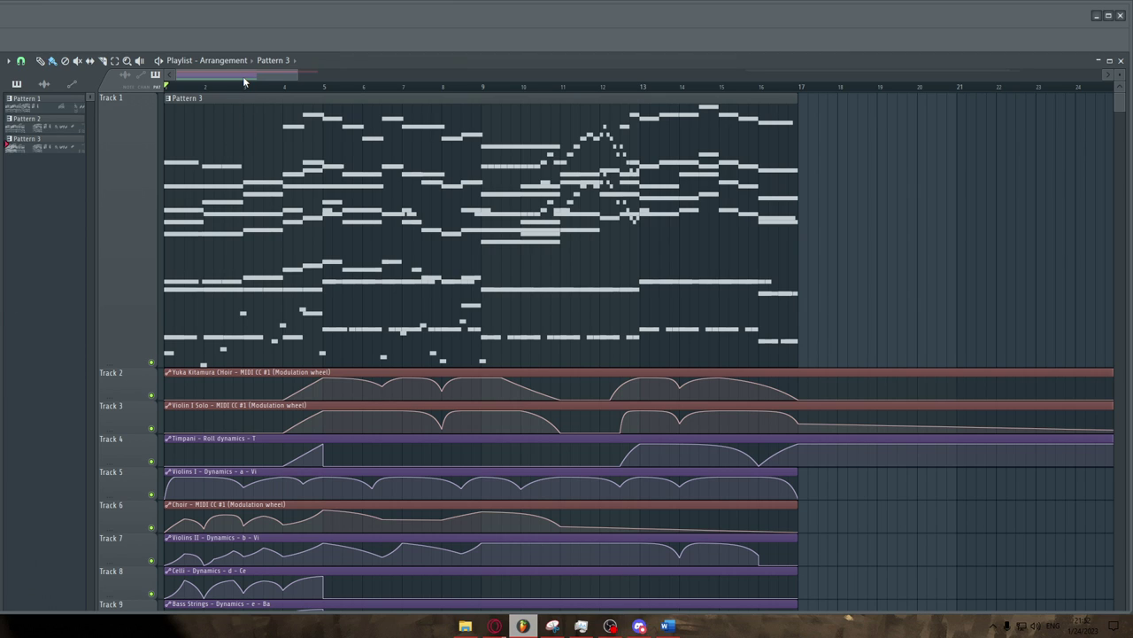
pyautogui.press('space')
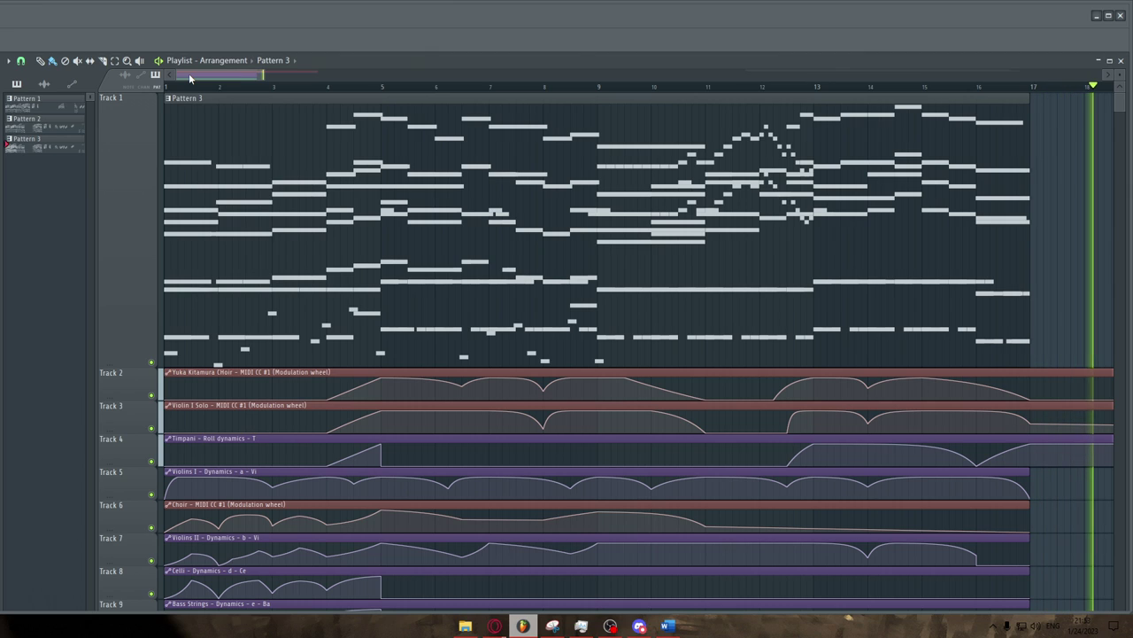
pyautogui.press('space')
pyautogui.scroll(-2, 374, 276)
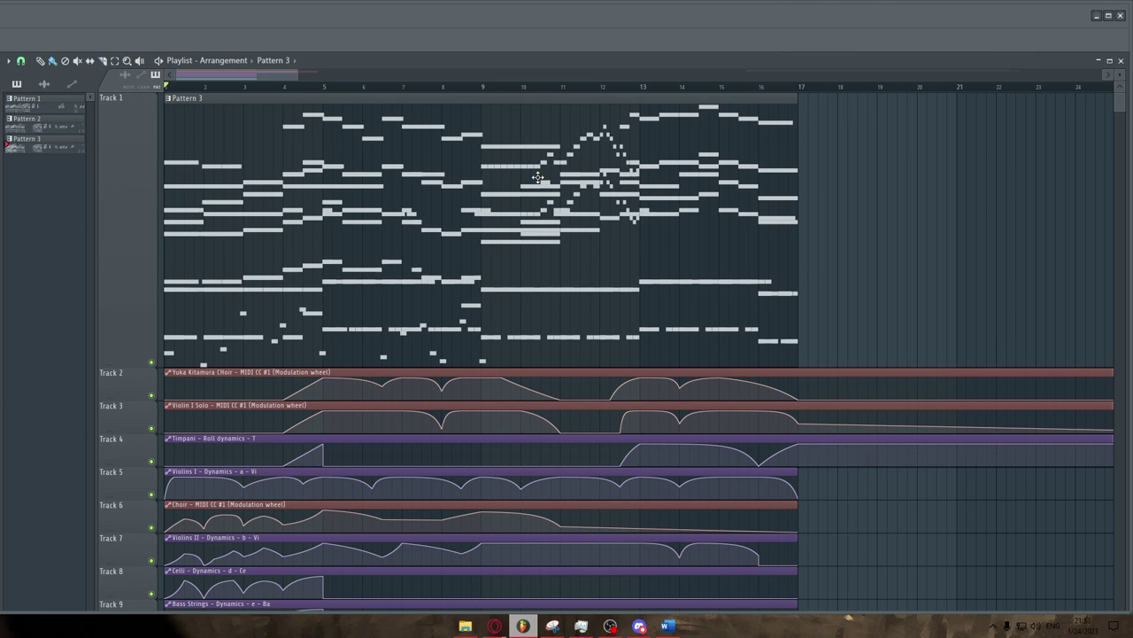
# Step: Open Pattern 3 in the piano roll, move its window over the playlist and widen it
pyautogui.doubleClick(438, 192)
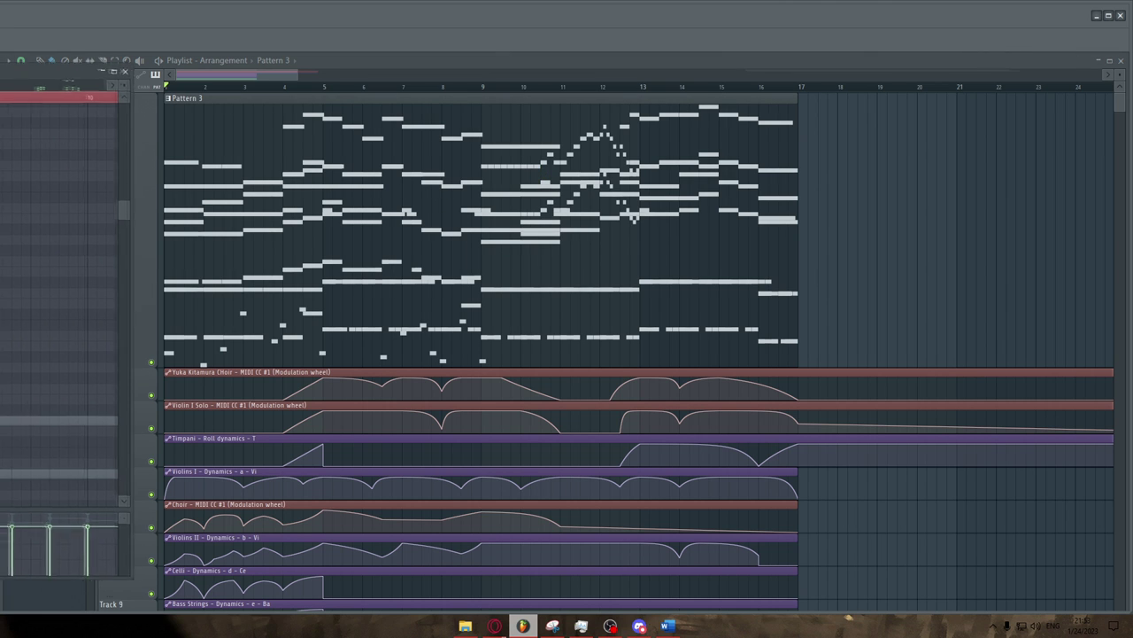
pyautogui.moveTo(35, 72); pyautogui.dragTo(912, 84)
pyautogui.moveTo(1002, 175); pyautogui.dragTo(1083, 175)
# Step: Play back Pattern 3's notes from bar 3 in the piano roll to inspect its opening chords
pyautogui.scroll(-5, 576, 247)
pyautogui.scroll(-6, 558, 257)
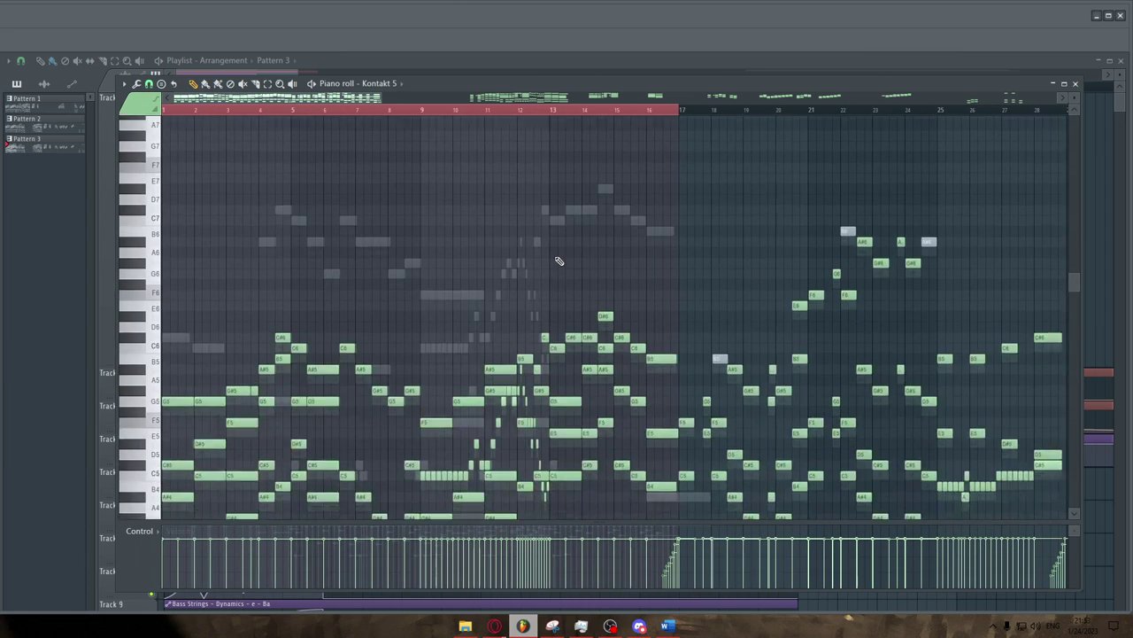
pyautogui.scroll(-2, 198, 261)
pyautogui.keyDown('ctrl'); pyautogui.scroll(1, 143, 256); pyautogui.keyUp('ctrl')
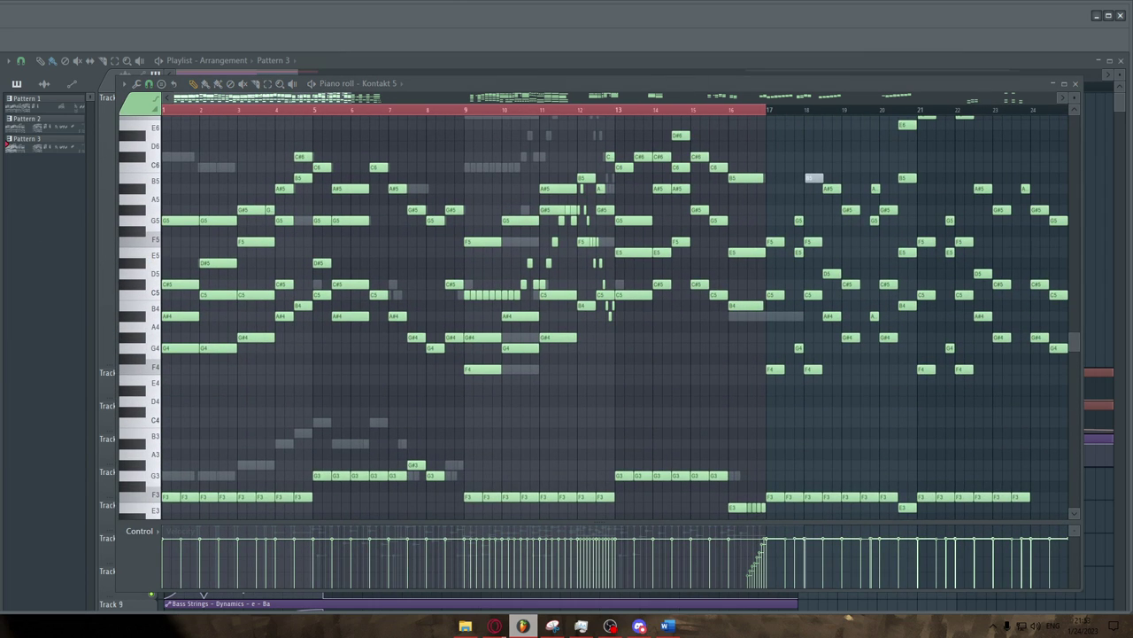
pyautogui.click(242, 114)
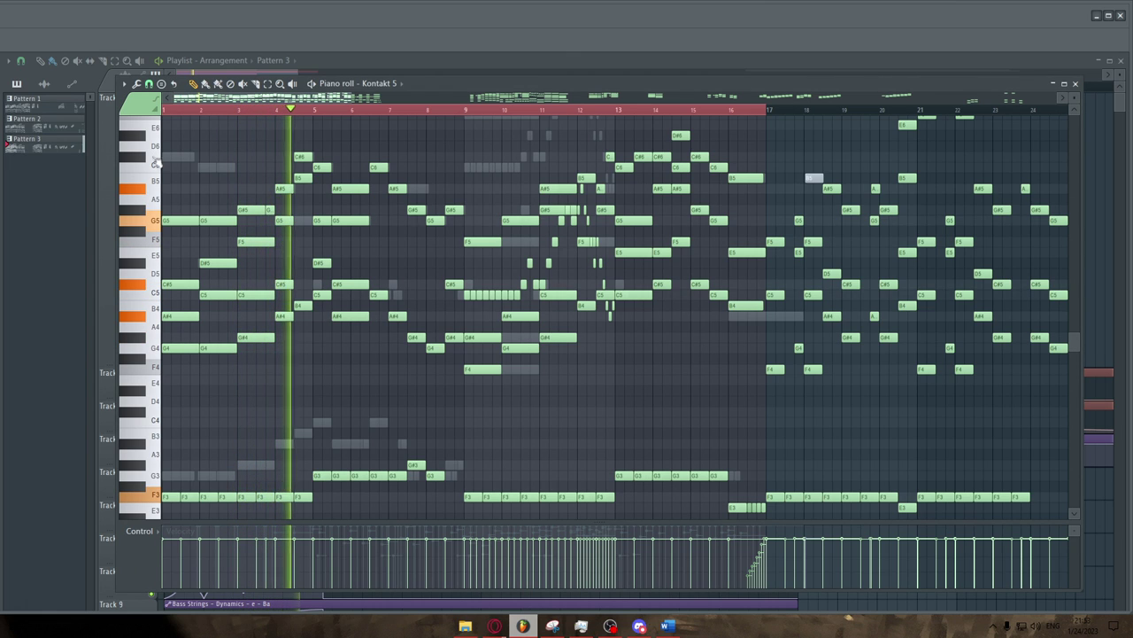
# Step: Play back the Kontakt 5 notes from bar 9, stop, and examine the upper chords and the low bass octaves
pyautogui.keyDown('ctrl'); pyautogui.scroll(2, 146, 175); pyautogui.keyUp('ctrl')
pyautogui.scroll(2, 146, 174)
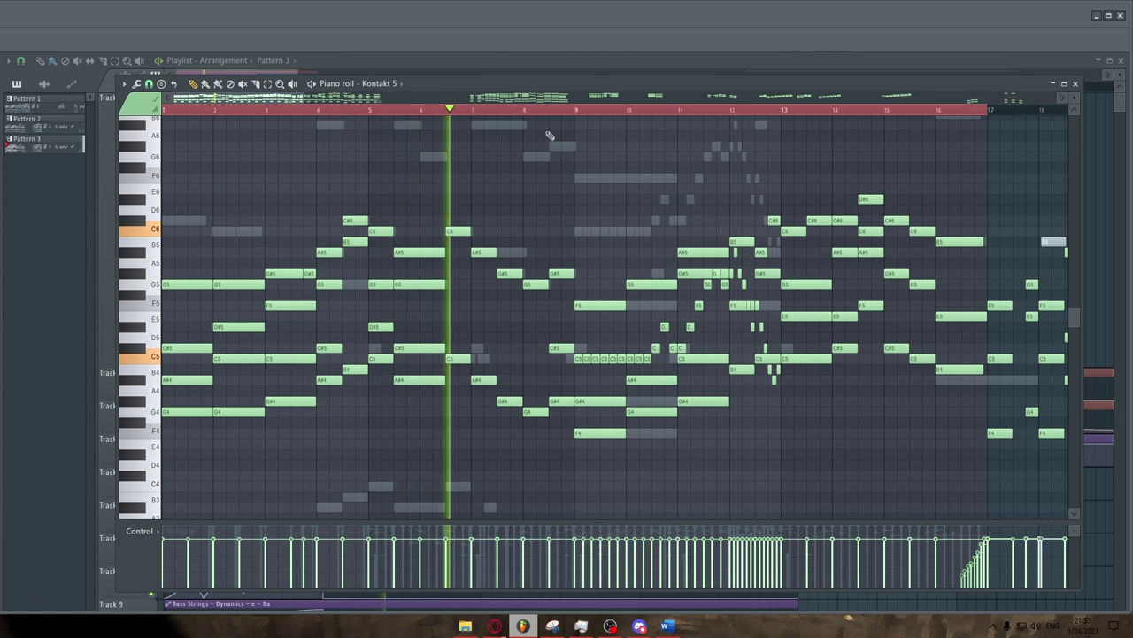
pyautogui.click(576, 110)
pyautogui.scroll(-6, 638, 193)
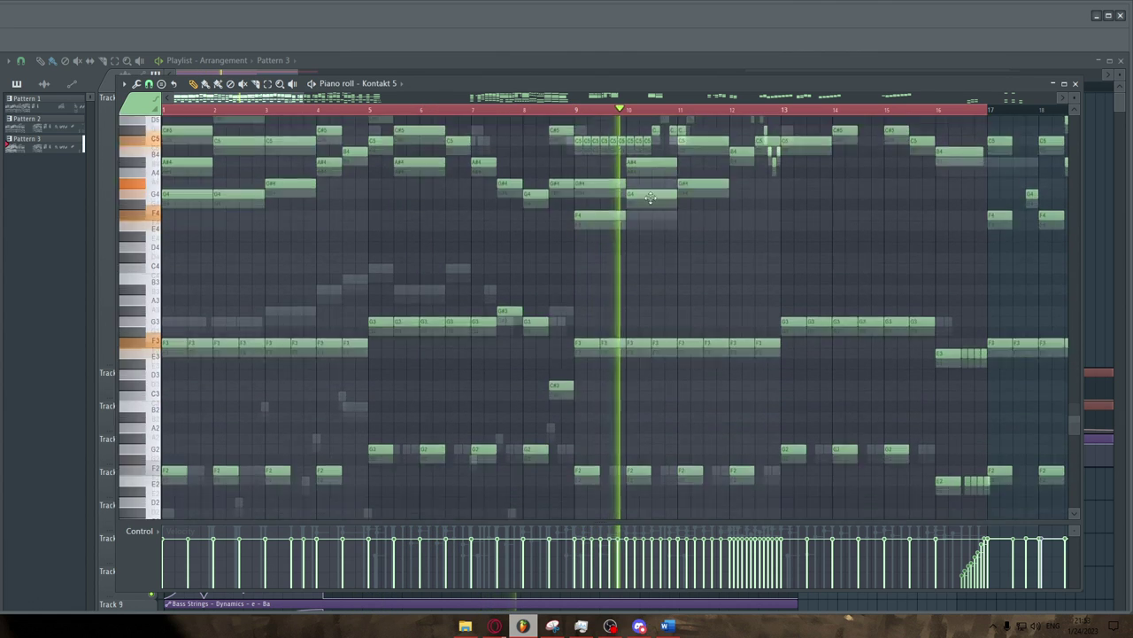
pyautogui.press('space')
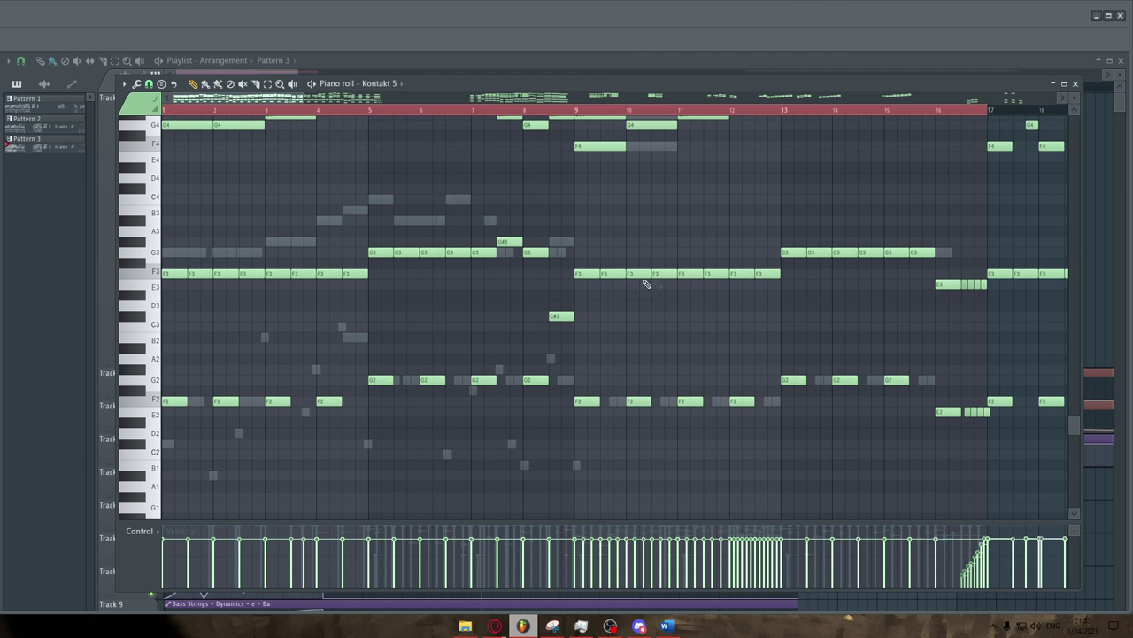
pyautogui.scroll(7, 304, 219)
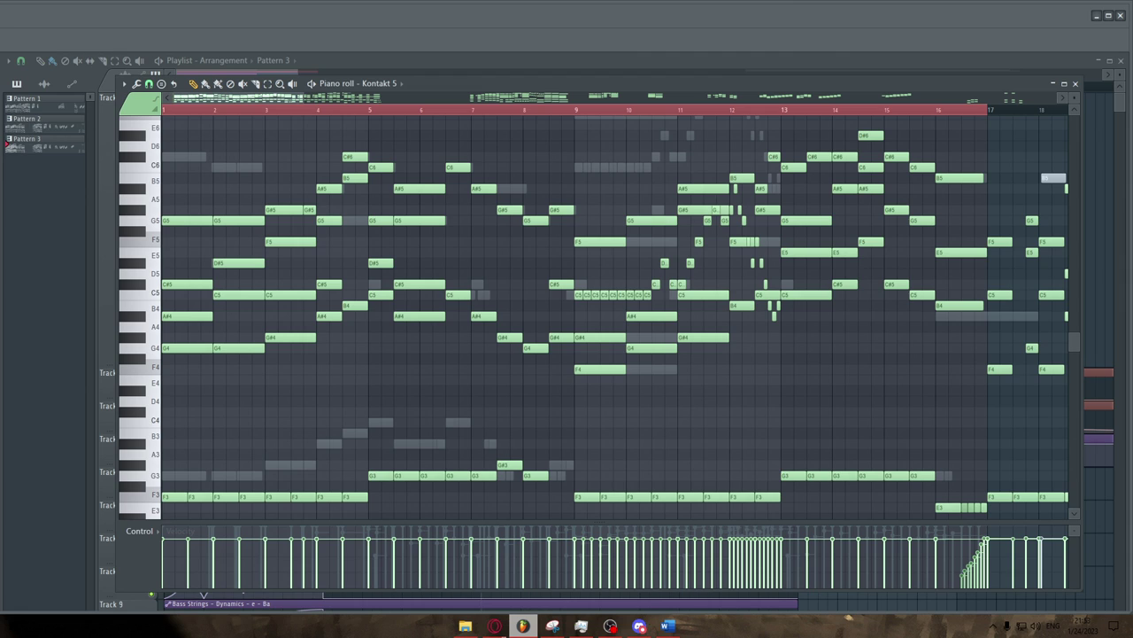
pyautogui.scroll(-6, 402, 340)
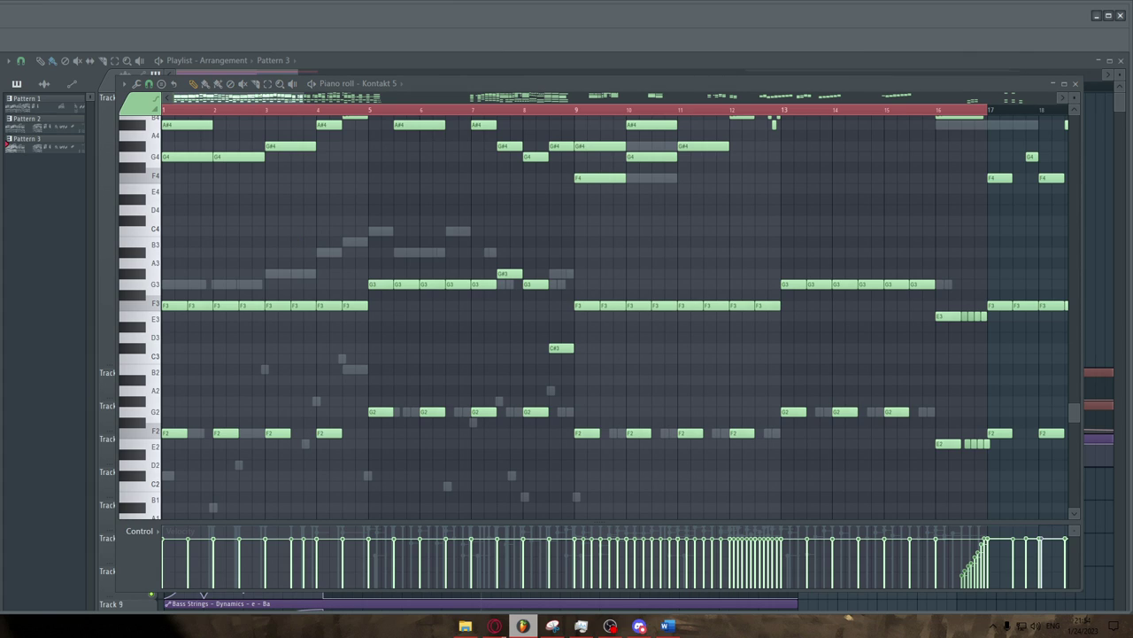
# Step: Switch the piano roll to the Timpani part, play it back from bar 4 and stop after following its rhythm
pyautogui.press('Down')
pyautogui.scroll(2, 354, 324)
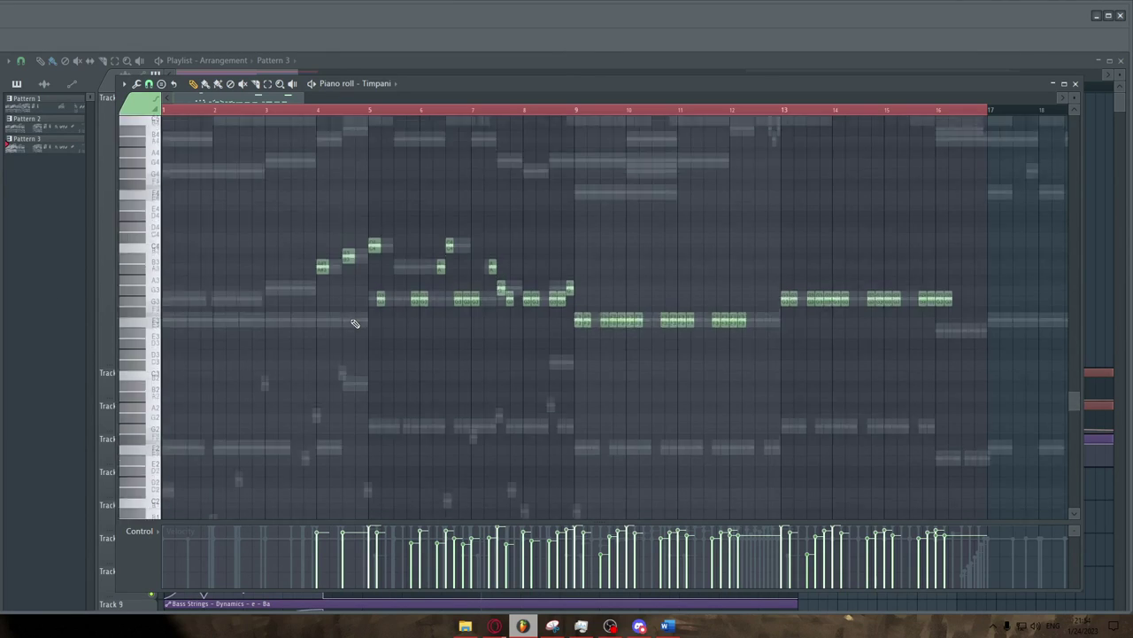
pyautogui.scroll(-2, 345, 292)
pyautogui.click(317, 115)
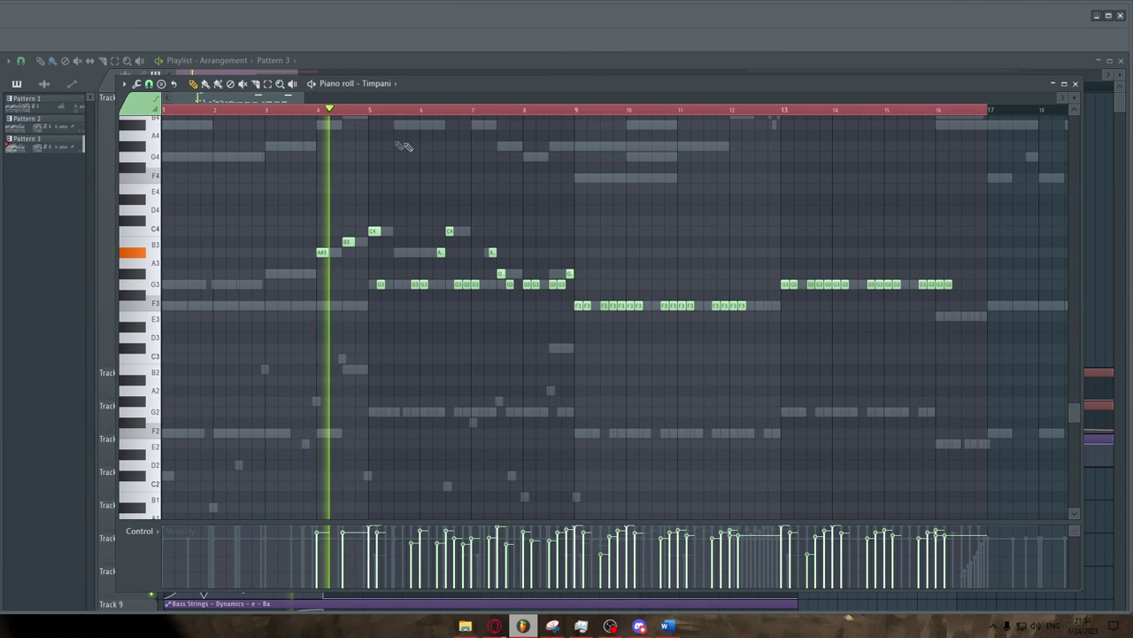
pyautogui.scroll(2, 442, 169)
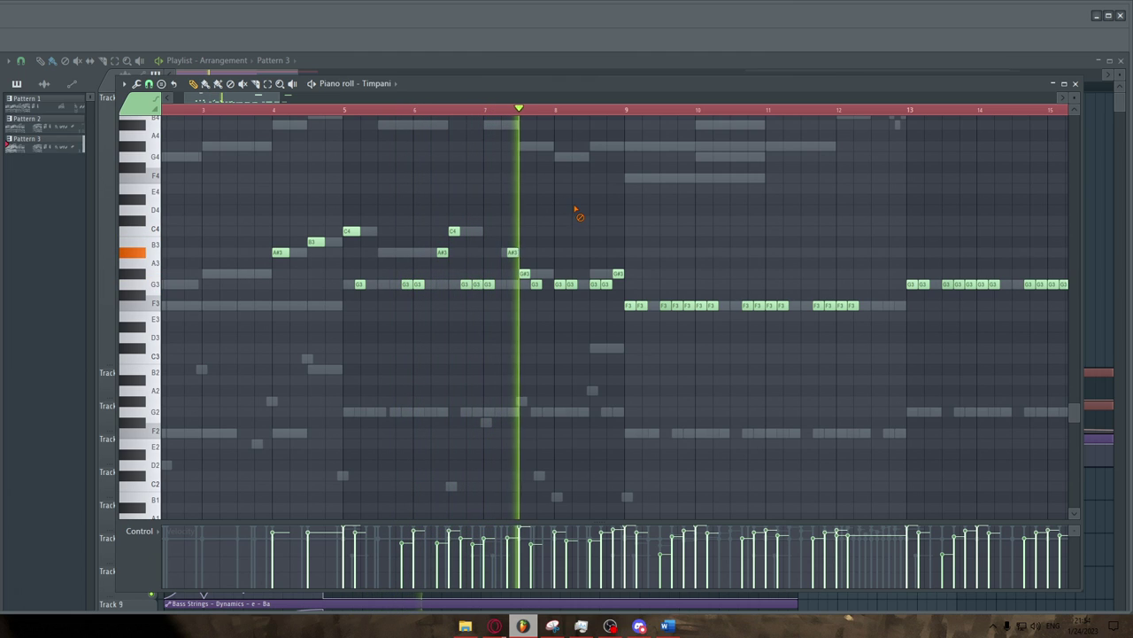
pyautogui.scroll(-2, 574, 213)
pyautogui.scroll(1, 588, 217)
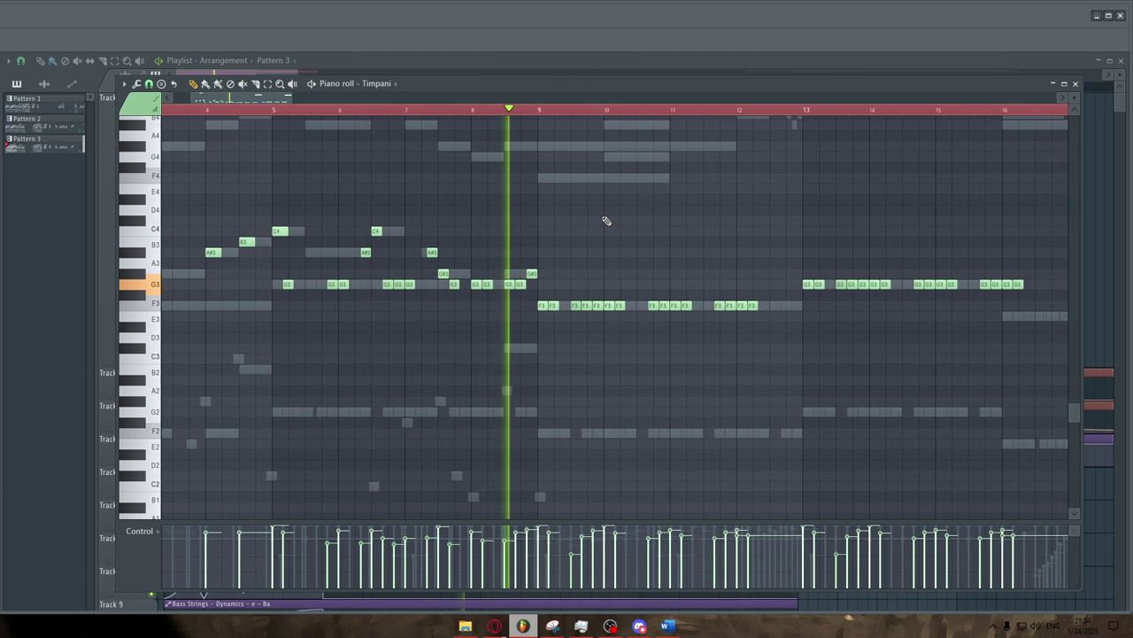
pyautogui.scroll(-2, 595, 224)
pyautogui.scroll(-1, 592, 225)
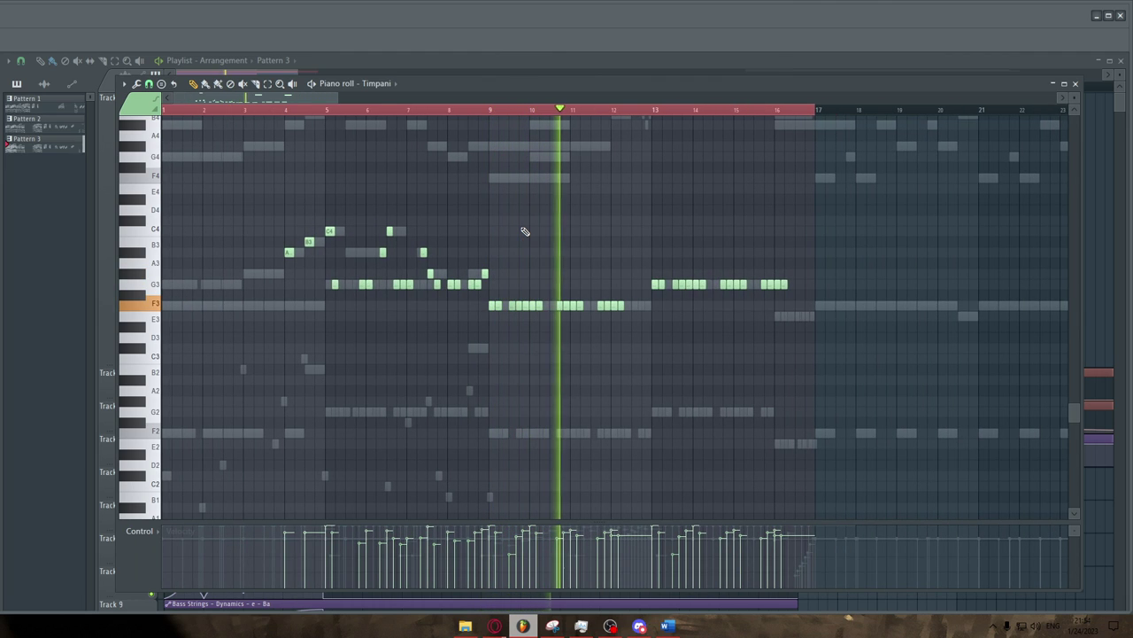
pyautogui.press('space')
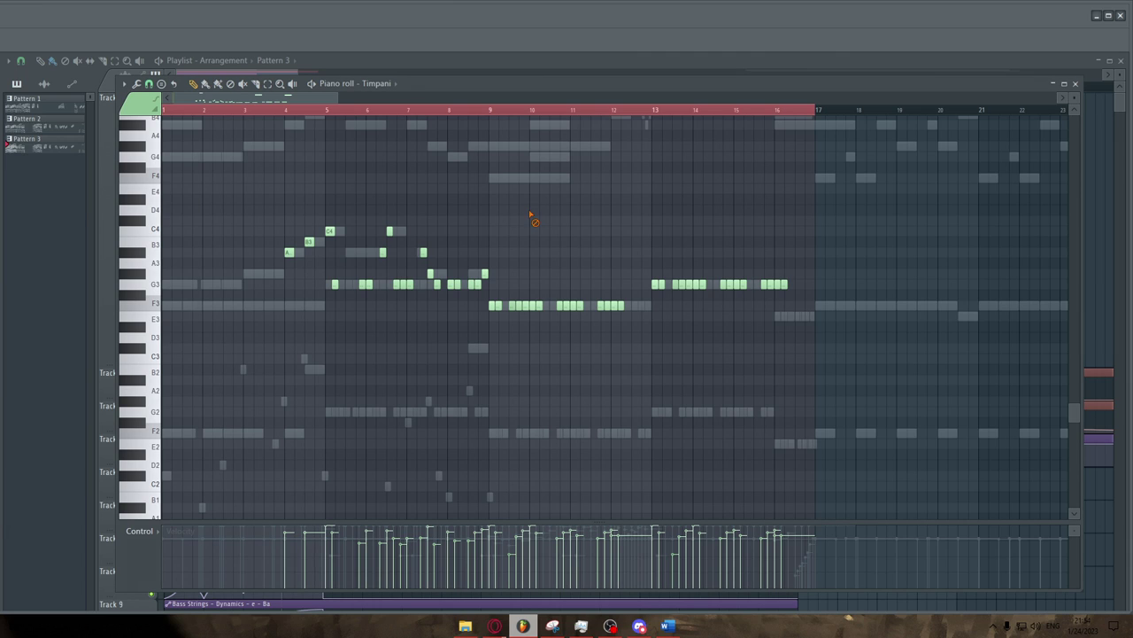
# Step: Show the Bass Strings part in the piano roll and play it back to follow its octave rhythm
pyautogui.press('space')
pyautogui.press('Up')
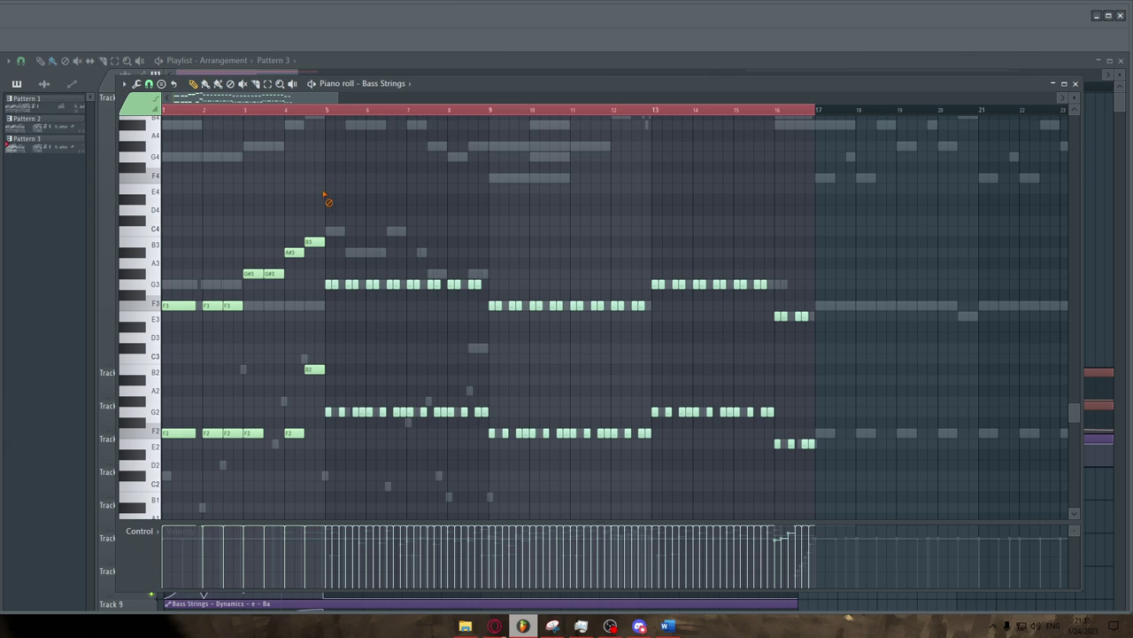
pyautogui.press('space')
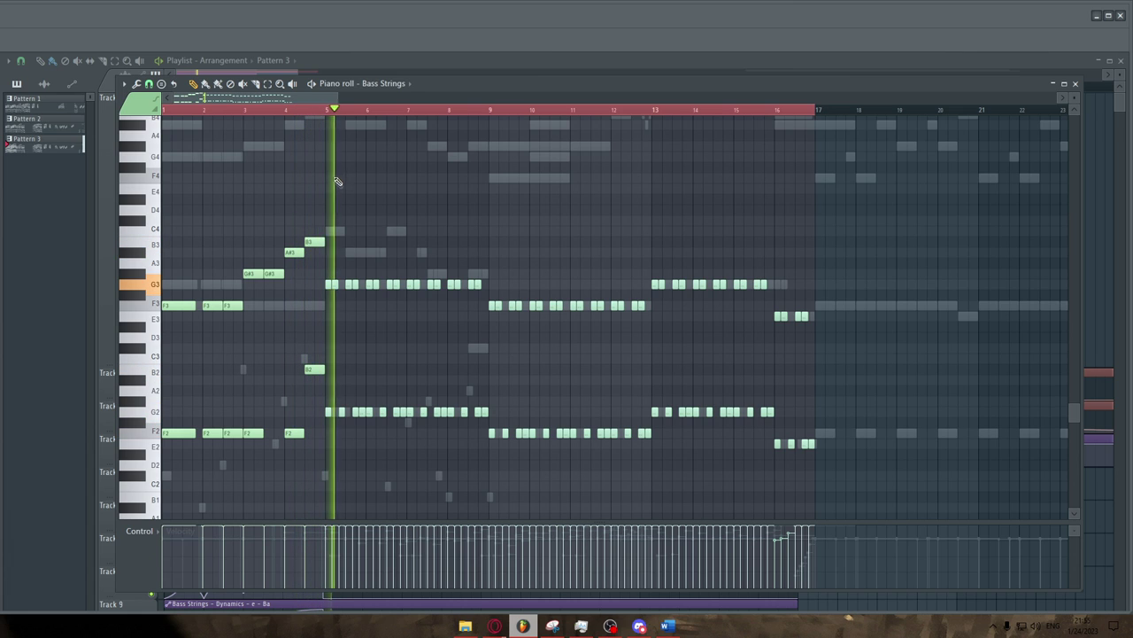
pyautogui.scroll(2, 347, 254)
pyautogui.scroll(2, 349, 257)
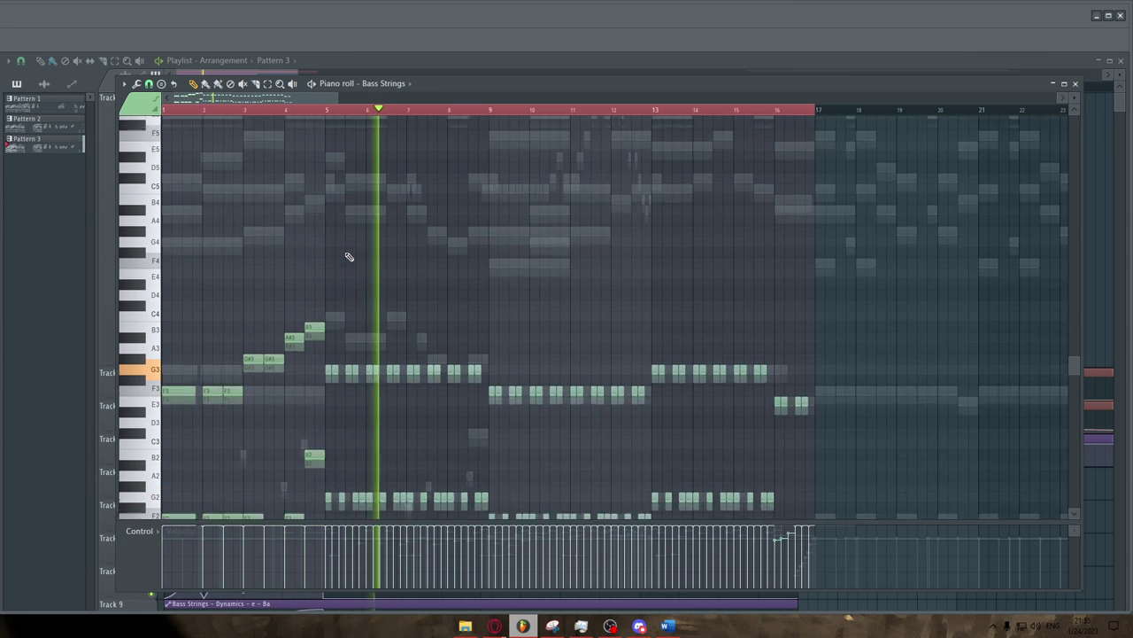
pyautogui.scroll(-1, 349, 257)
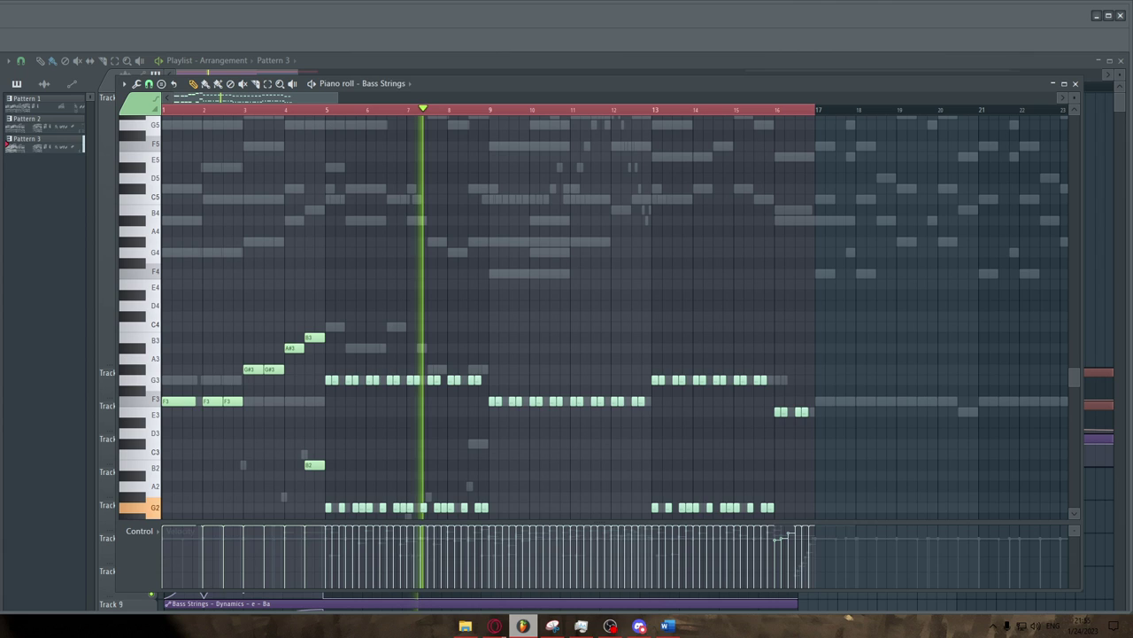
# Step: Switch the piano roll to the Cymbals part, listen through its hits, stop playback and examine the notes up to the long A#4
pyautogui.rightClick(413, 198)
pyautogui.scroll(3, 580, 330)
pyautogui.scroll(3, 580, 330)
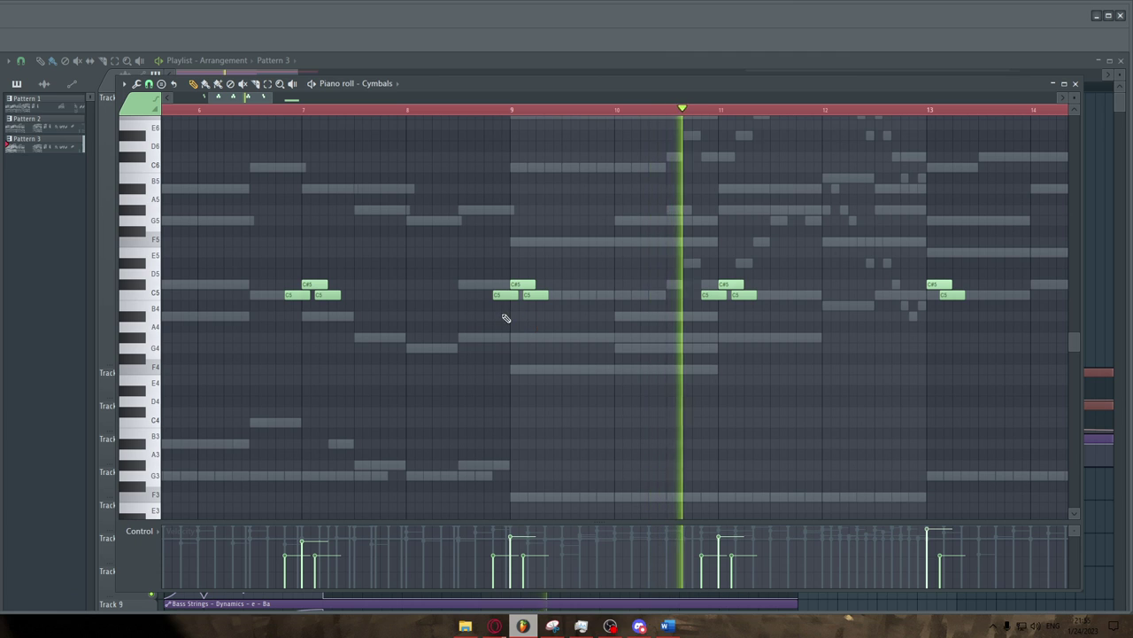
pyautogui.scroll(-3, 501, 314)
pyautogui.scroll(2, 460, 301)
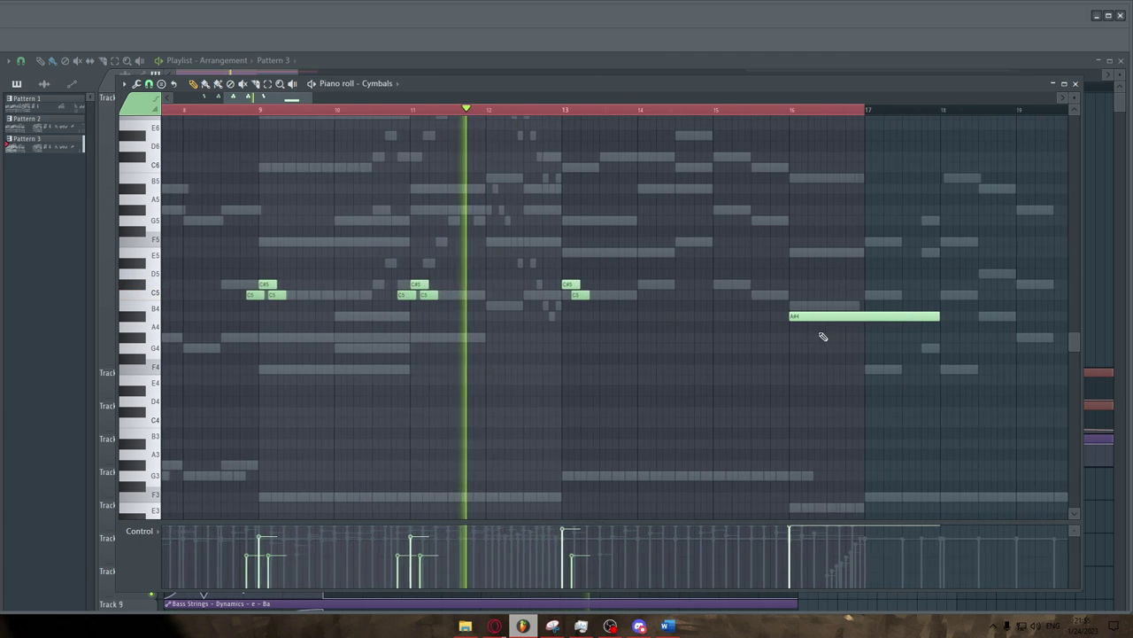
pyautogui.scroll(-5, 540, 343)
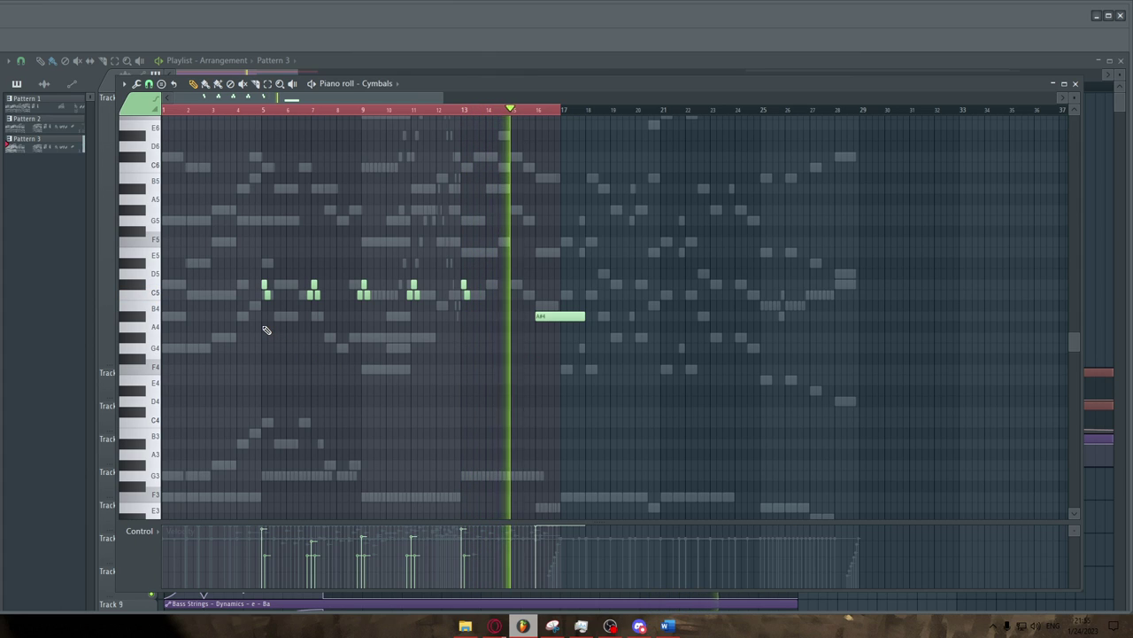
pyautogui.press('space')
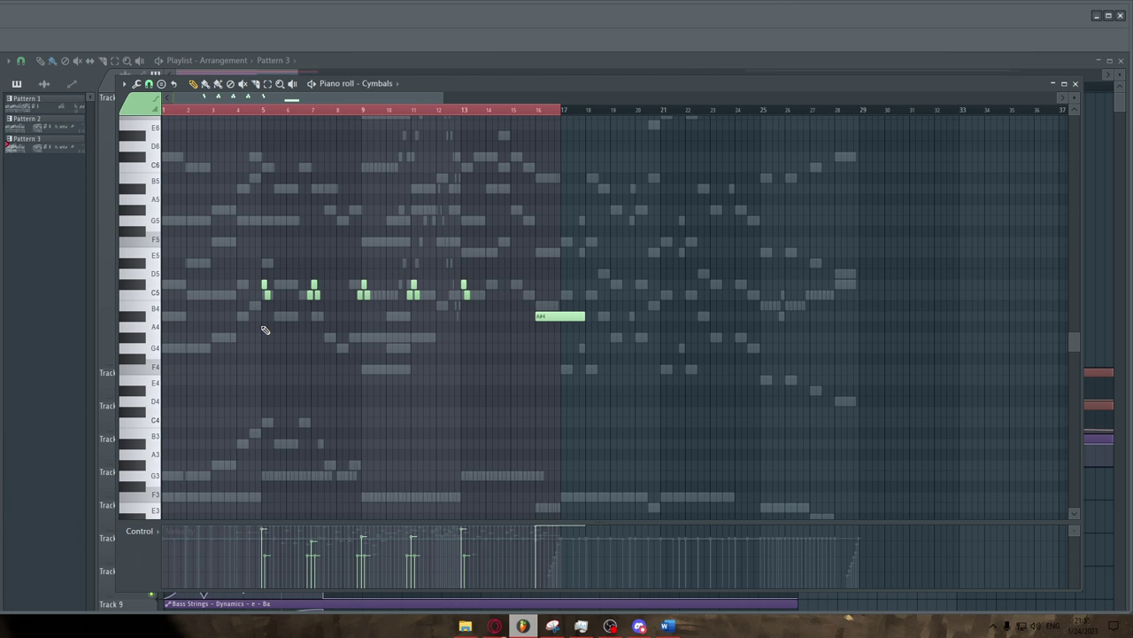
pyautogui.scroll(2, 133, 324)
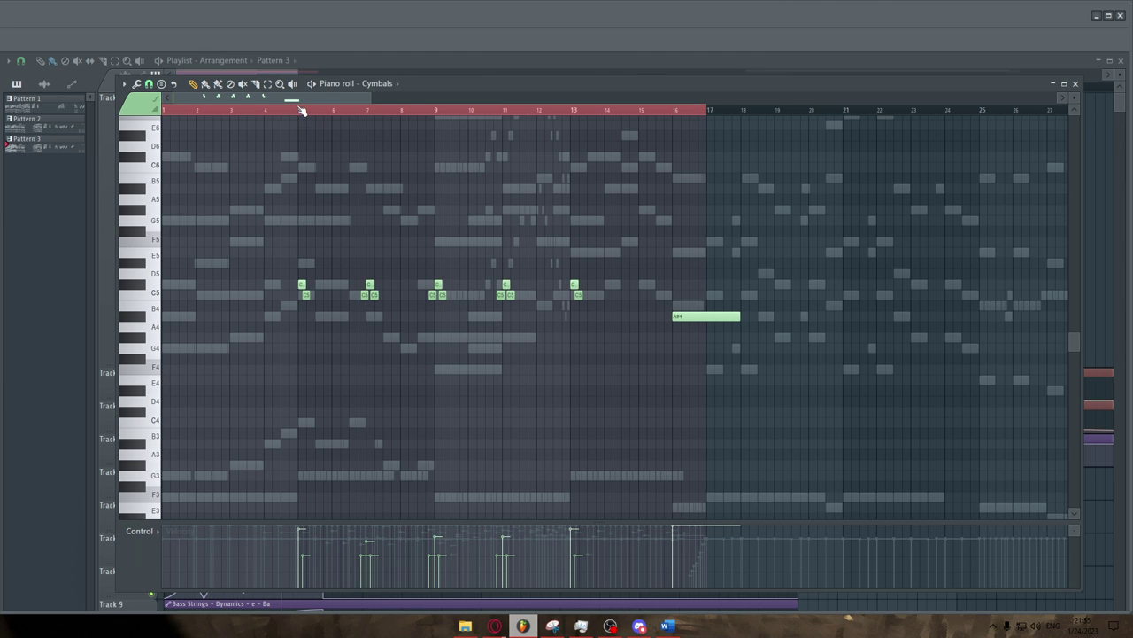
pyautogui.scroll(2, 149, 255)
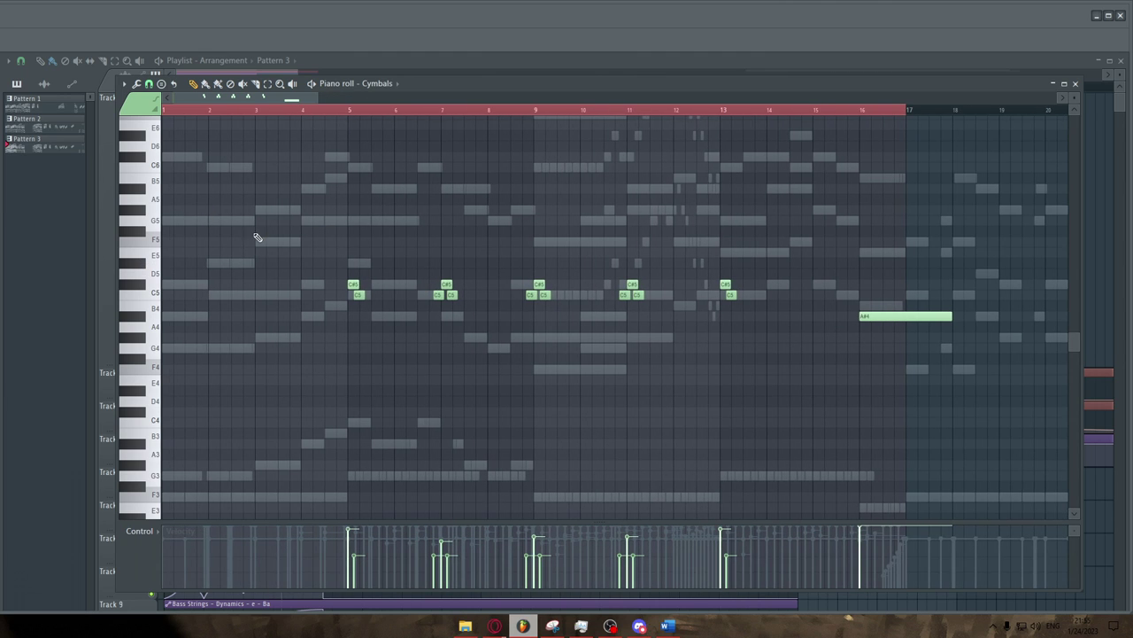
pyautogui.scroll(-3, 257, 237)
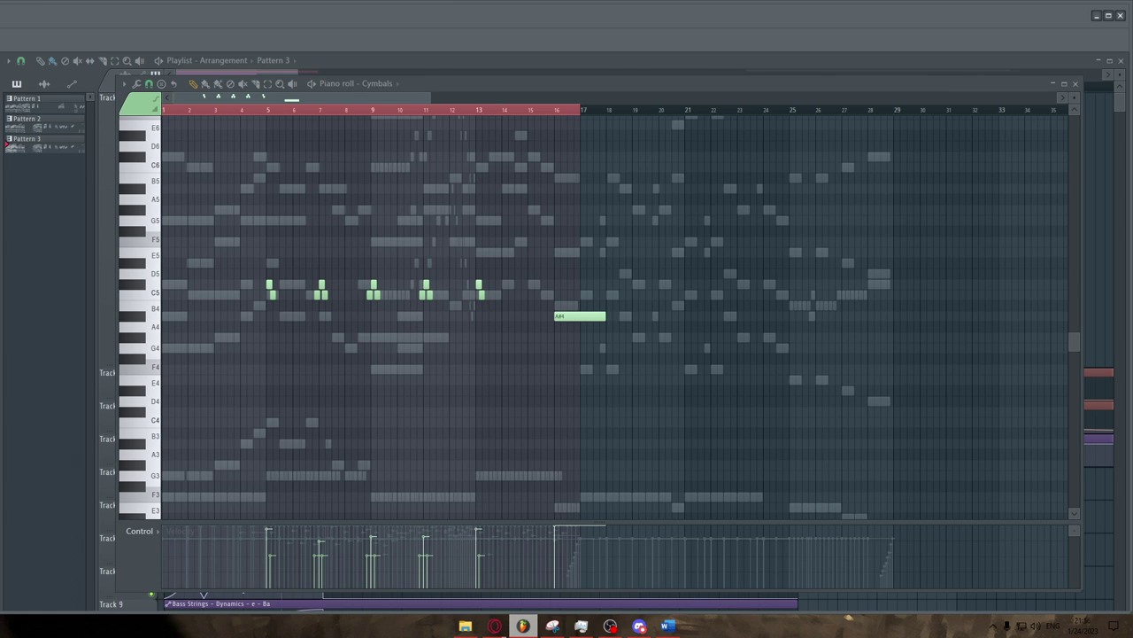
# Step: Open the choir channel's Voice of Rapture soprano instrument, audition several notes on it and close its window
pyautogui.moveTo(0, 133); pyautogui.dragTo(404, 127)
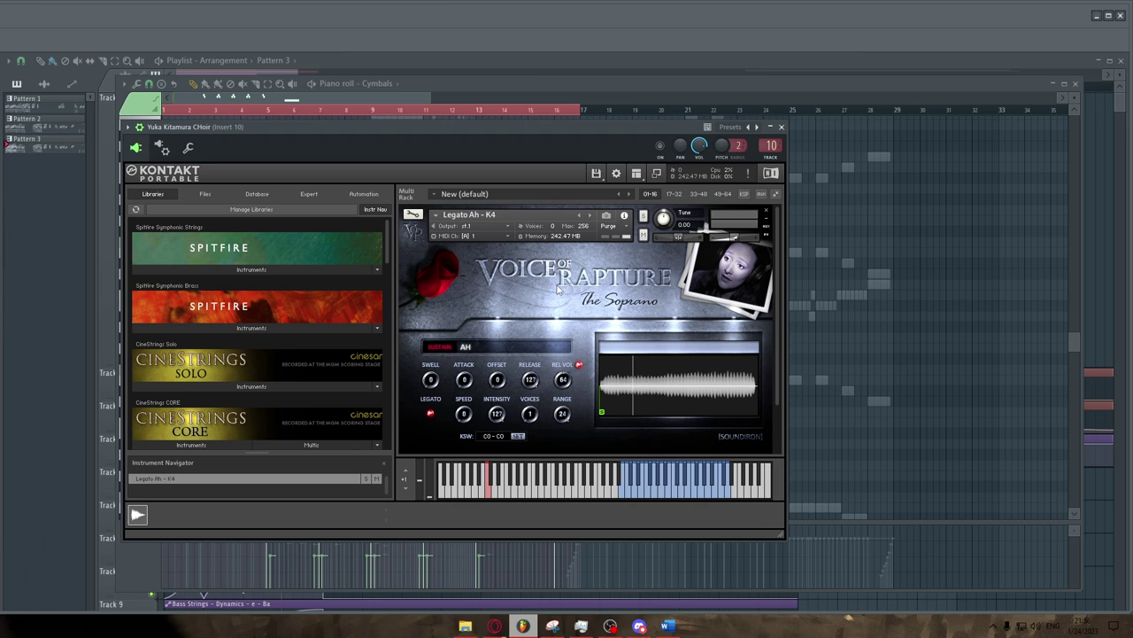
pyautogui.scroll(-2, 585, 301)
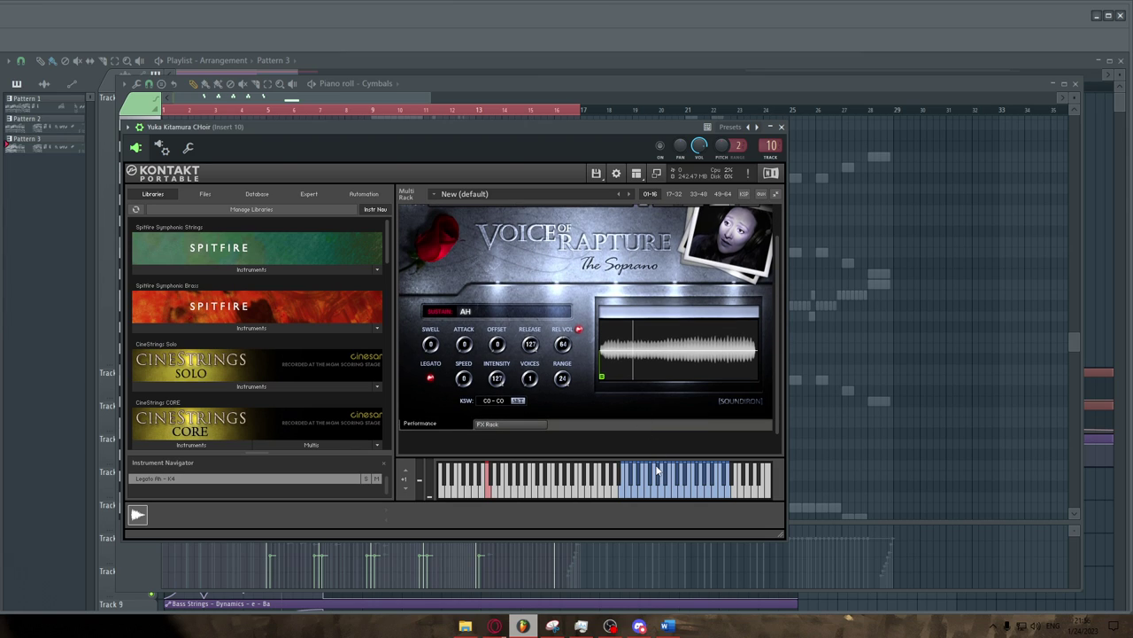
pyautogui.click(655, 470)
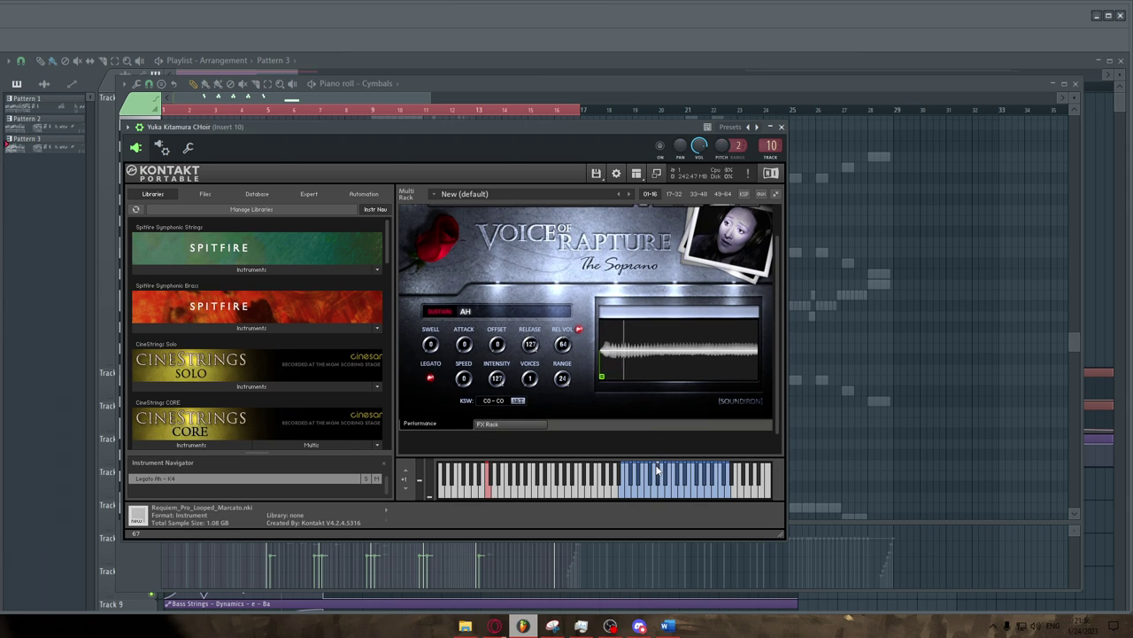
pyautogui.click(656, 470)
pyautogui.click(656, 470)
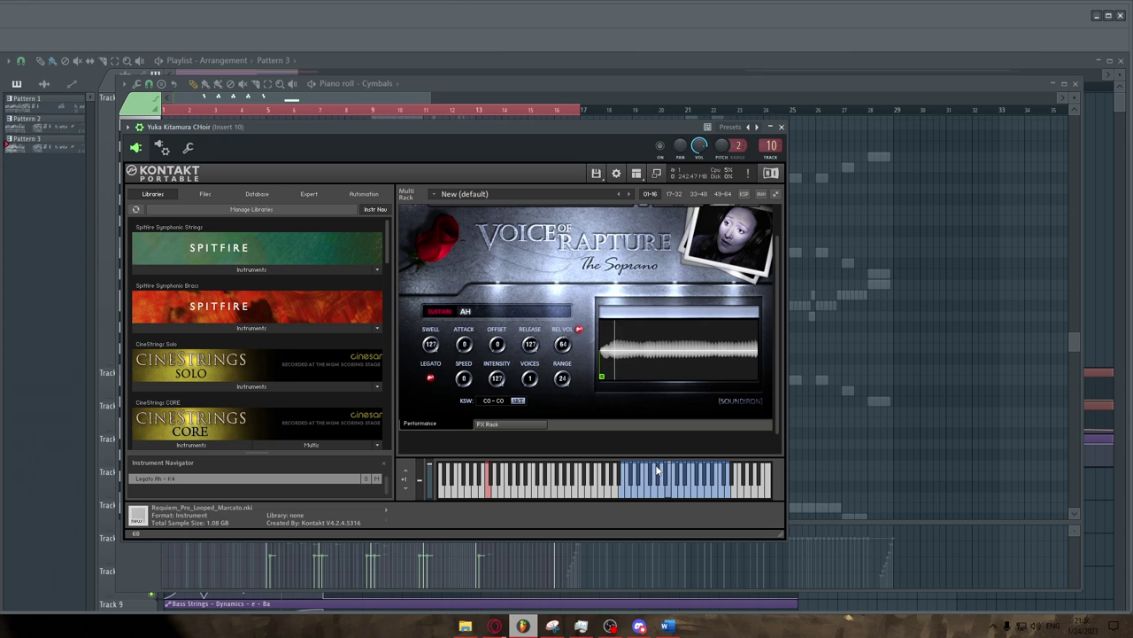
pyautogui.click(656, 470)
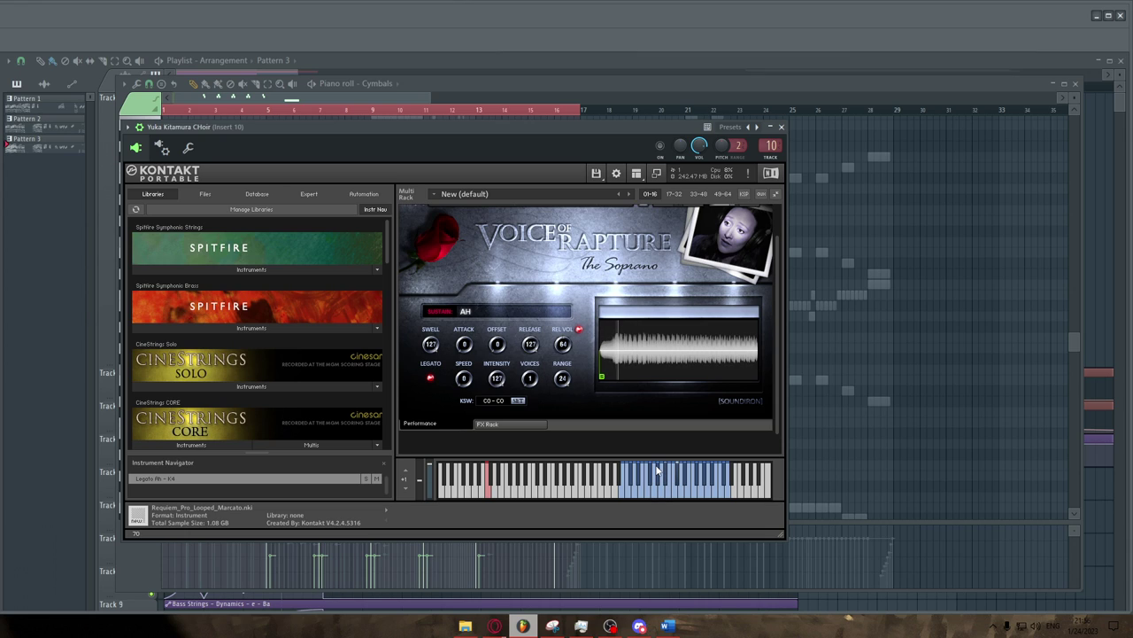
pyautogui.click(656, 470)
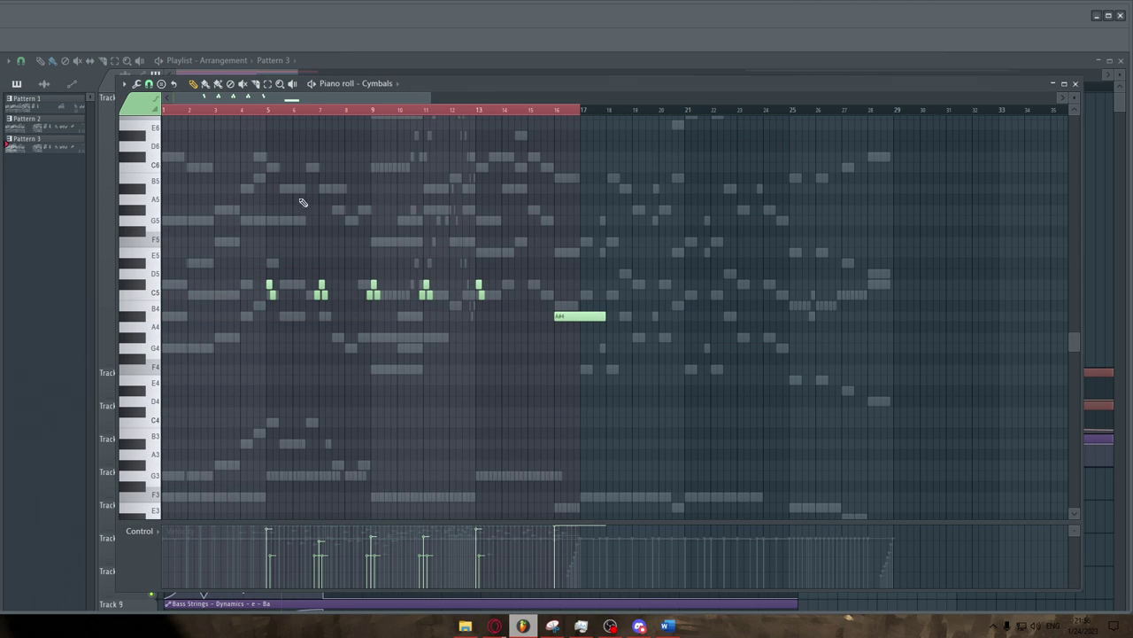
pyautogui.click(781, 126)
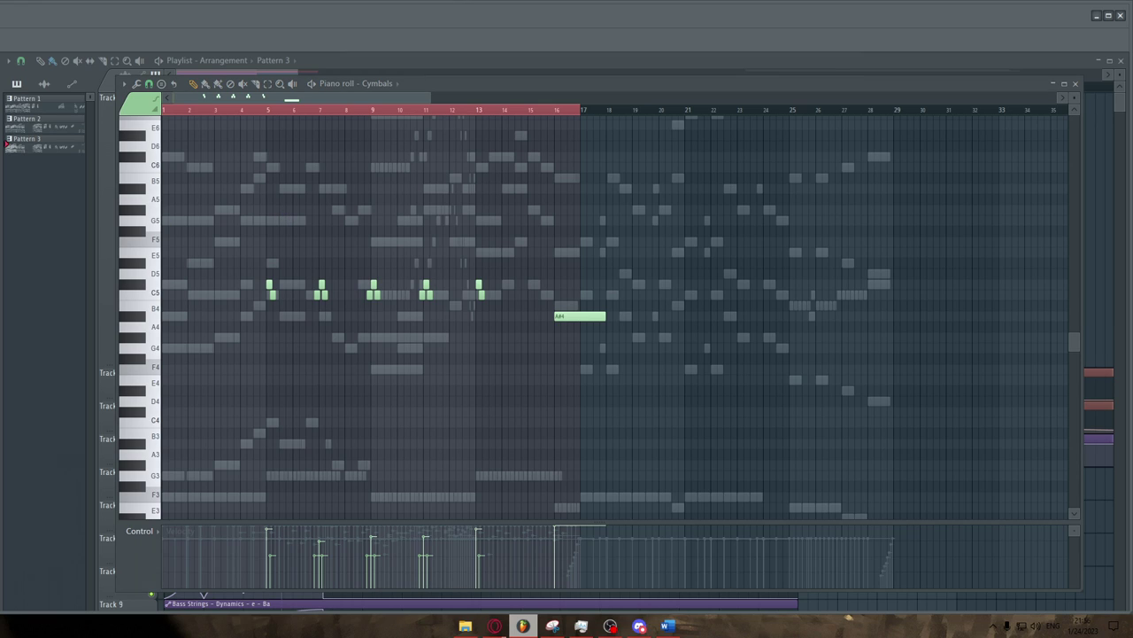
# Step: Open the Violin I Solo instrument, audition a note on its keyboard and shift its window slightly
pyautogui.moveTo(0, 136); pyautogui.dragTo(479, 133)
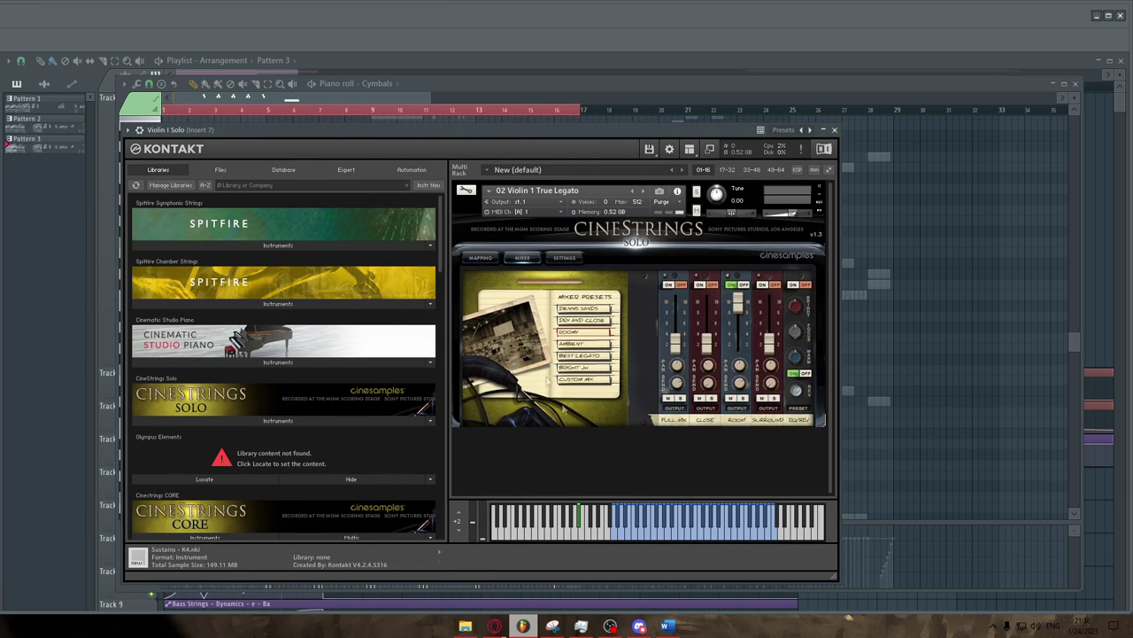
pyautogui.click(682, 534)
pyautogui.moveTo(275, 134); pyautogui.dragTo(286, 131)
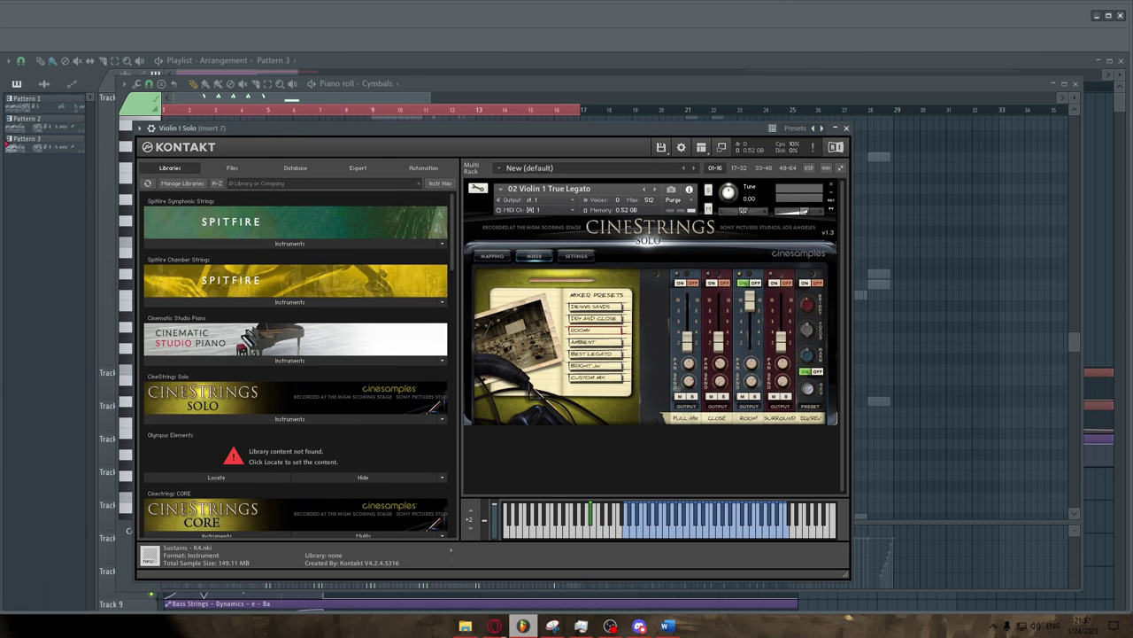
# Step: Show the Yuka Kitamura CHoir part in the piano roll, set the playback position to bar 4 and examine its melody
pyautogui.click(848, 618)
pyautogui.press('F7')
pyautogui.scroll(3, 310, 256)
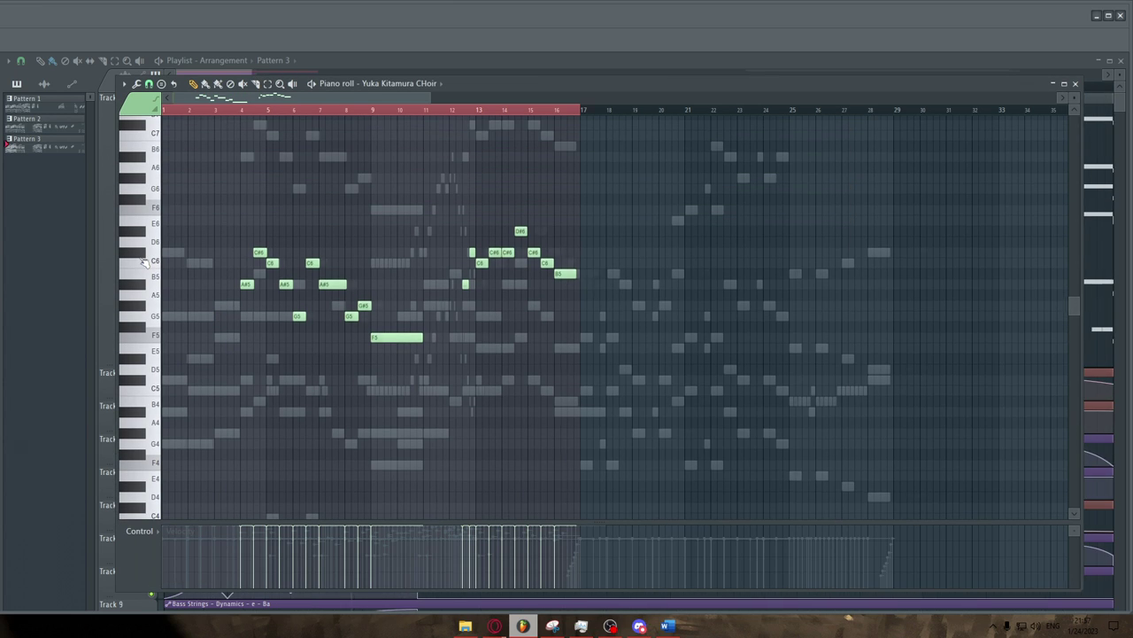
pyautogui.scroll(2, 162, 245)
pyautogui.click(274, 112)
pyautogui.scroll(2, 346, 191)
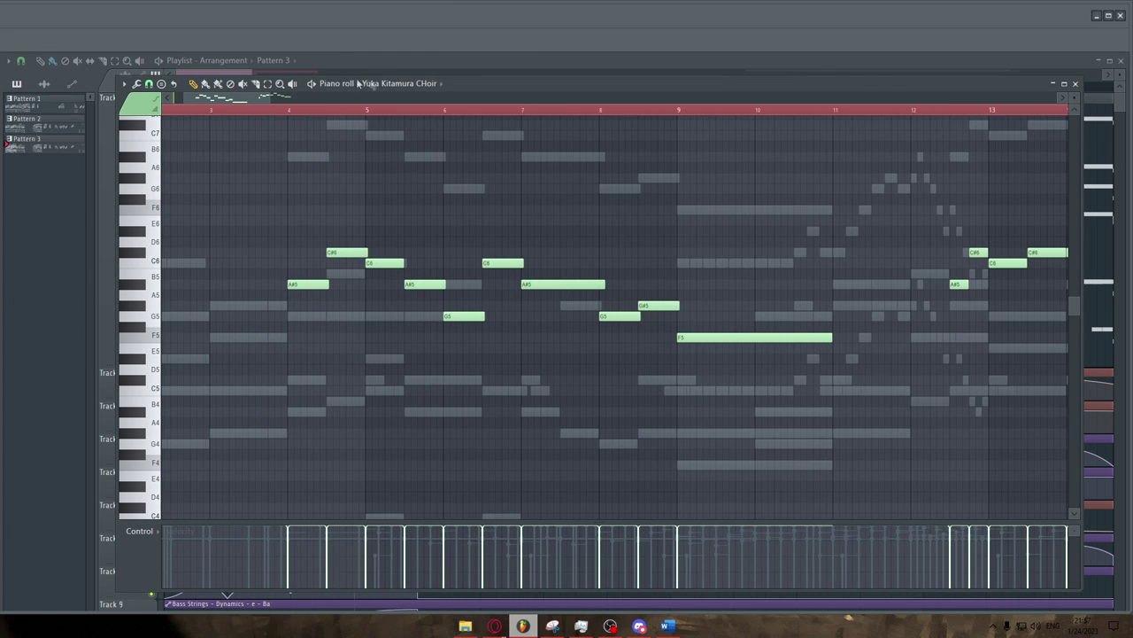
# Step: Move the piano roll off the playlist, and close the Violin I Solo instrument and the piano roll
pyautogui.moveTo(480, 85); pyautogui.dragTo(487, 249)
pyautogui.click(846, 128)
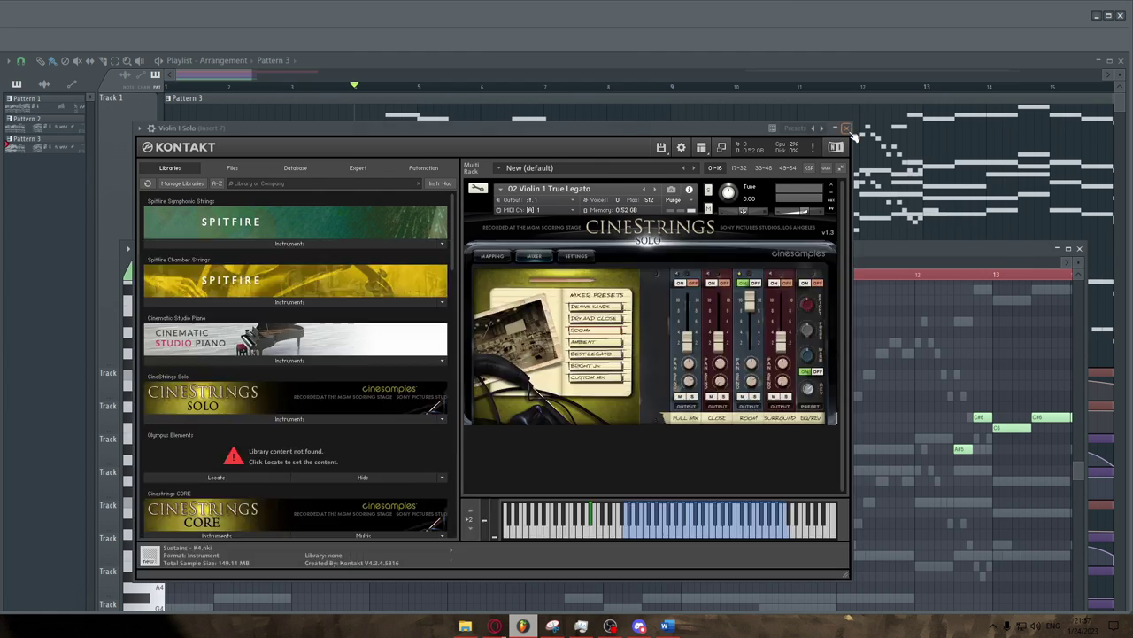
pyautogui.click(847, 129)
pyautogui.click(1080, 249)
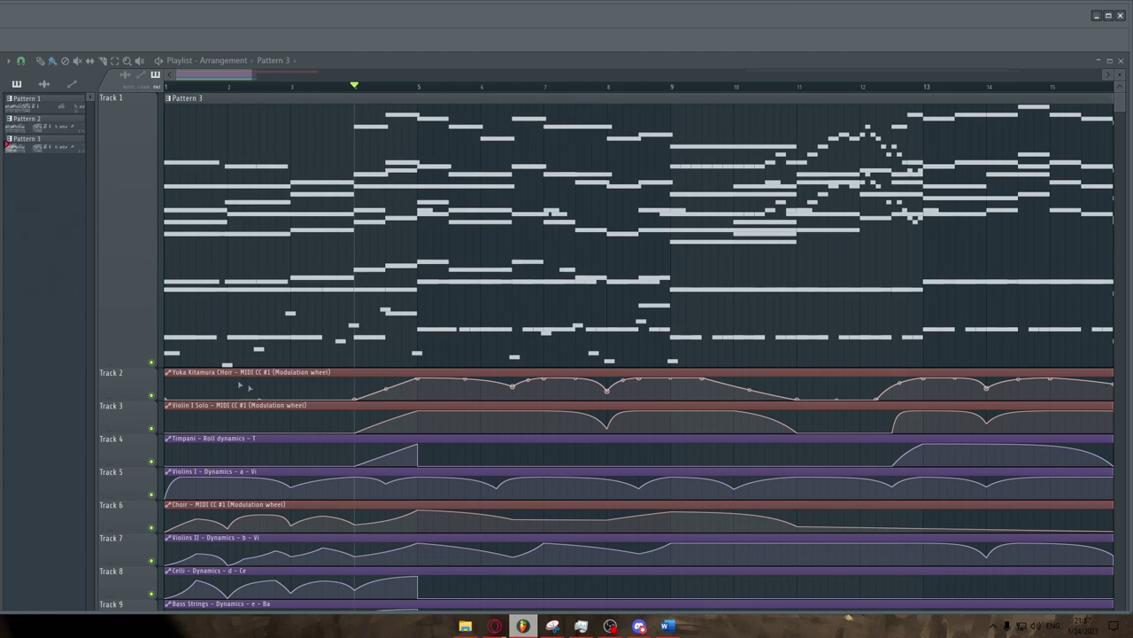
# Step: Enlarge the Violin I Solo and Yuka Kitamura CHoir modulation wheel automation tracks in the playlist and play the arrangement
pyautogui.moveTo(139, 433); pyautogui.dragTo(138, 496)
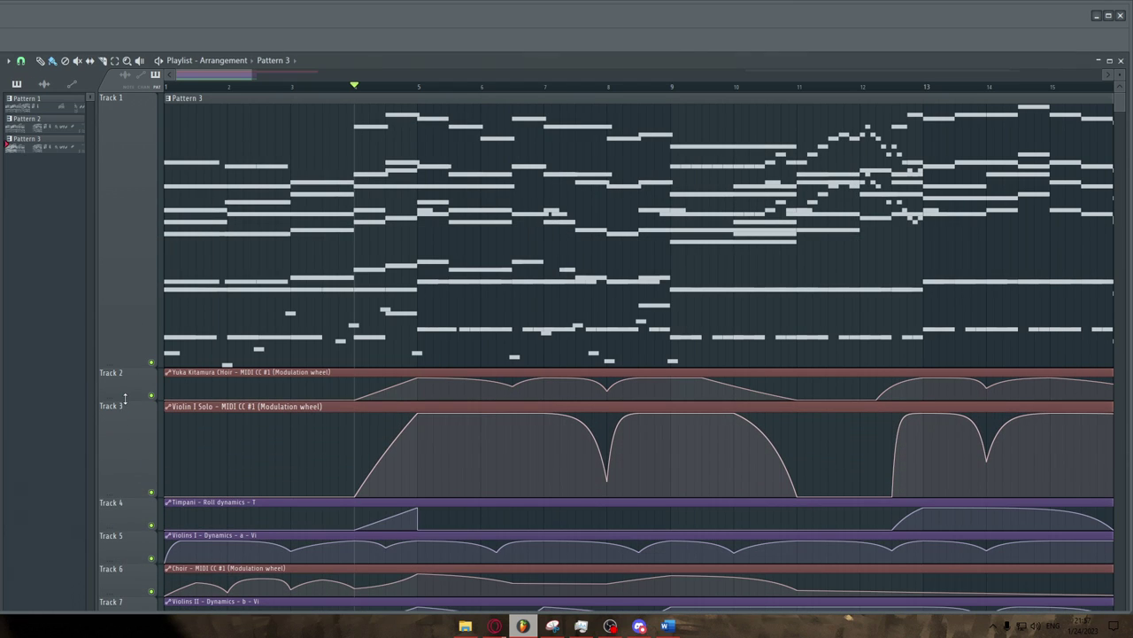
pyautogui.moveTo(125, 398); pyautogui.dragTo(127, 464)
pyautogui.scroll(-3, 314, 405)
pyautogui.press('space')
pyautogui.scroll(2, 438, 353)
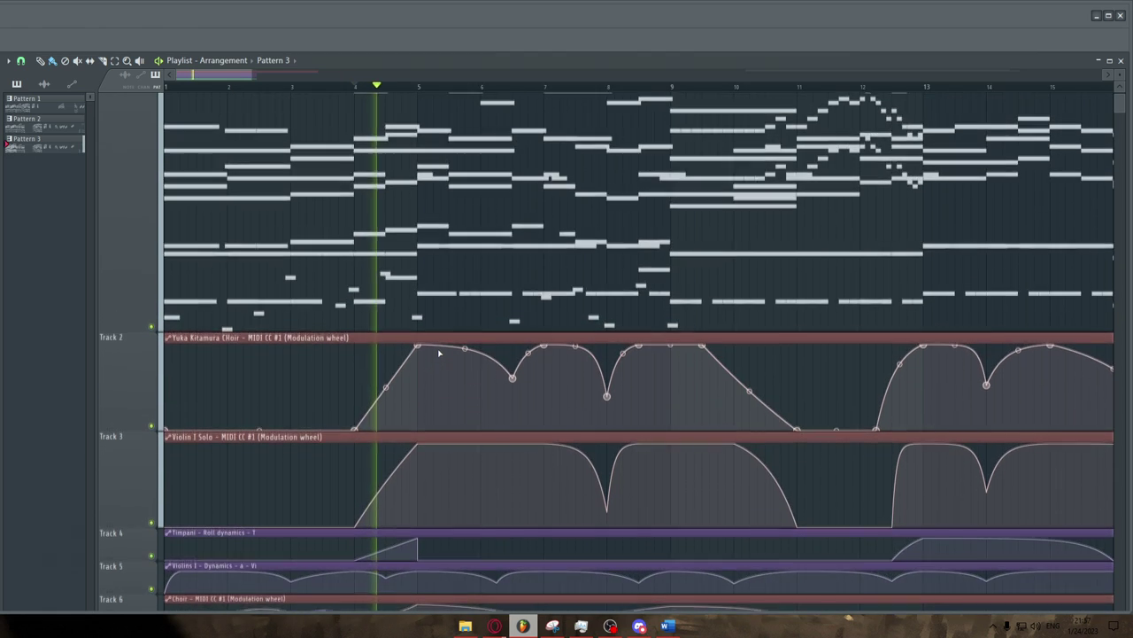
pyautogui.scroll(1, 442, 352)
# Step: Show the Yuka Kitamura CHoir piano roll, stop playback and shorten the window so both enlarged automation tracks are uncovered below it
pyautogui.moveTo(0, 94); pyautogui.dragTo(822, 80)
pyautogui.press('space')
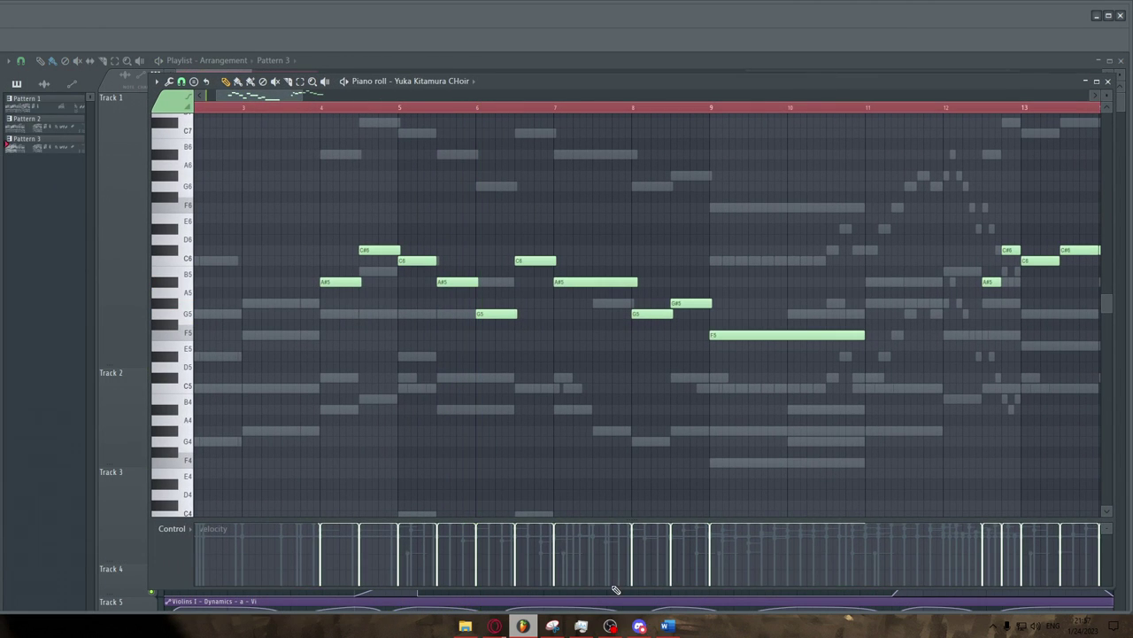
pyautogui.moveTo(615, 590); pyautogui.dragTo(644, 360)
pyautogui.scroll(-4, 556, 232)
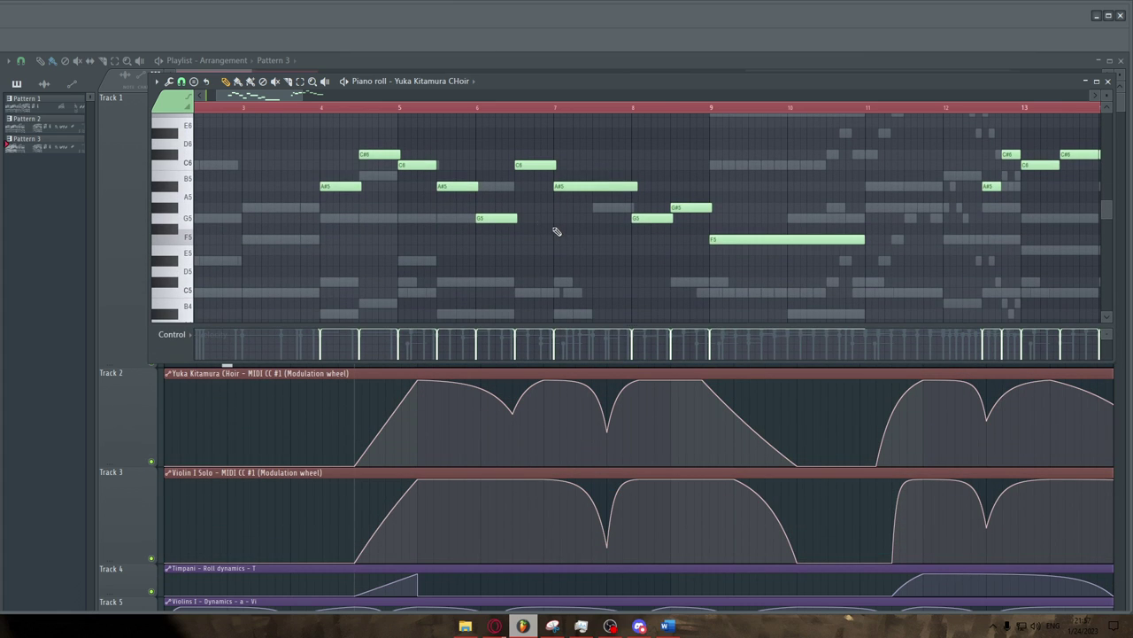
# Step: Play the Yuka Kitamura CHoir melody from bar 4 alongside its automation curve, and stop playback
pyautogui.click(323, 109)
pyautogui.press('space')
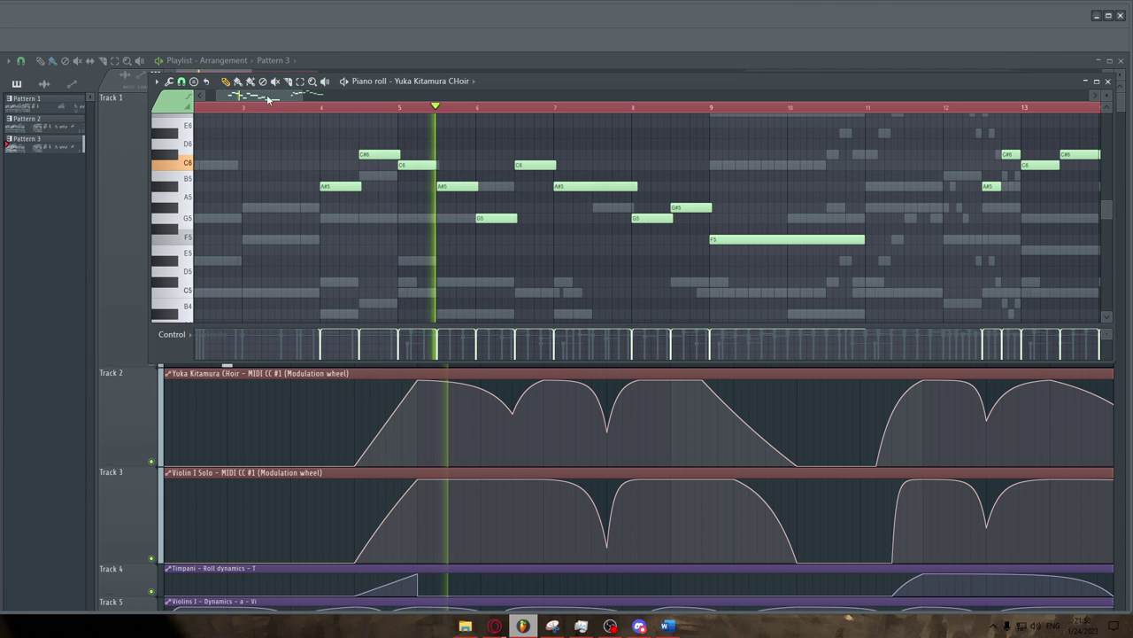
pyautogui.moveTo(267, 96); pyautogui.dragTo(380, 92)
pyautogui.press('space')
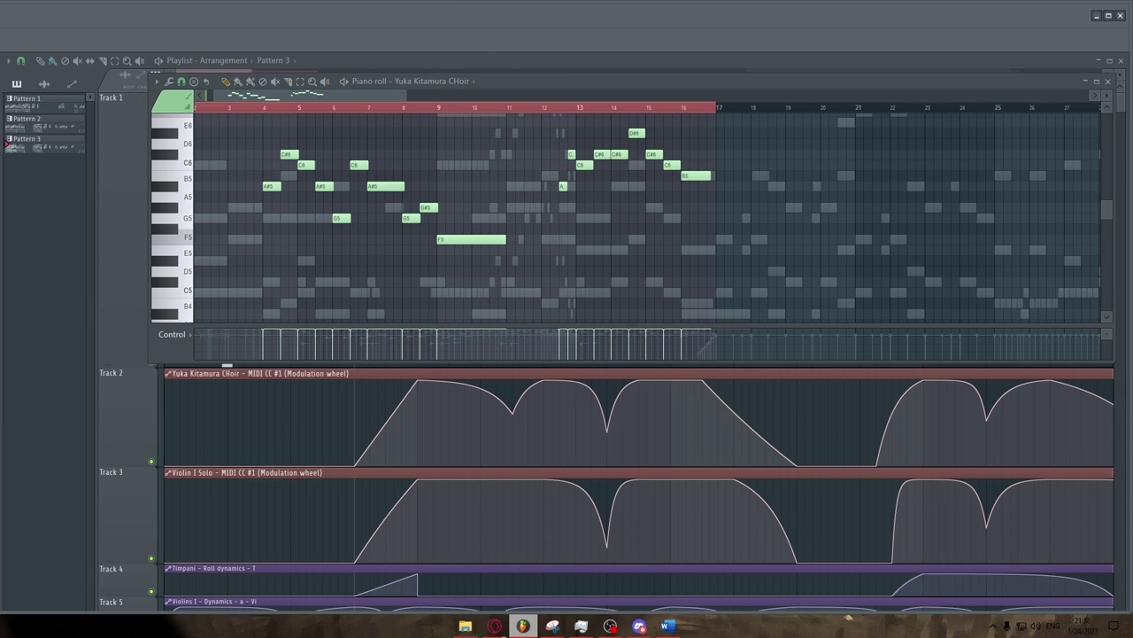
# Step: Bring up the Choir part in the piano roll, make the window taller and examine its chords from the bass to the upper voices
pyautogui.moveTo(237, 94); pyautogui.dragTo(219, 98)
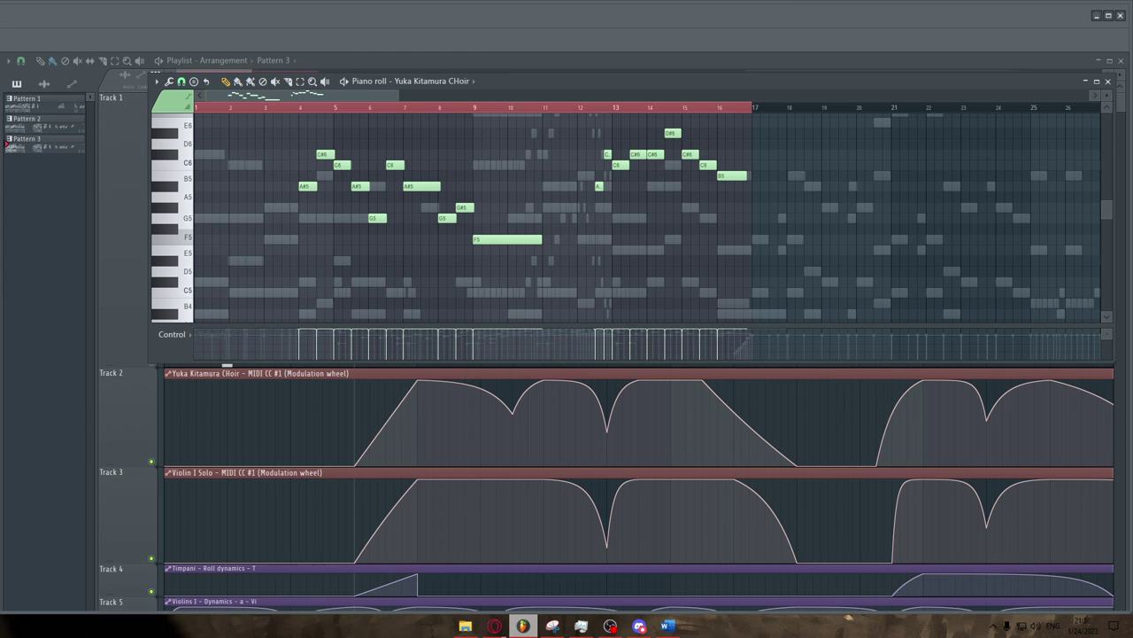
pyautogui.scroll(-3, 635, 248)
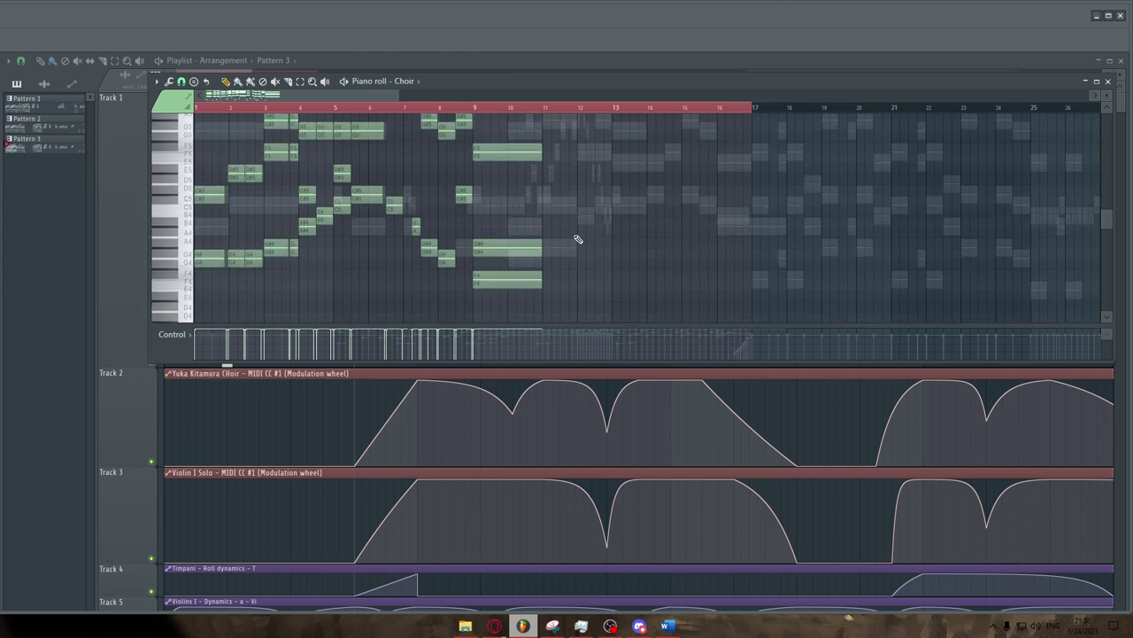
pyautogui.scroll(1, 577, 240)
pyautogui.moveTo(523, 363); pyautogui.dragTo(530, 547)
pyautogui.scroll(-2, 257, 321)
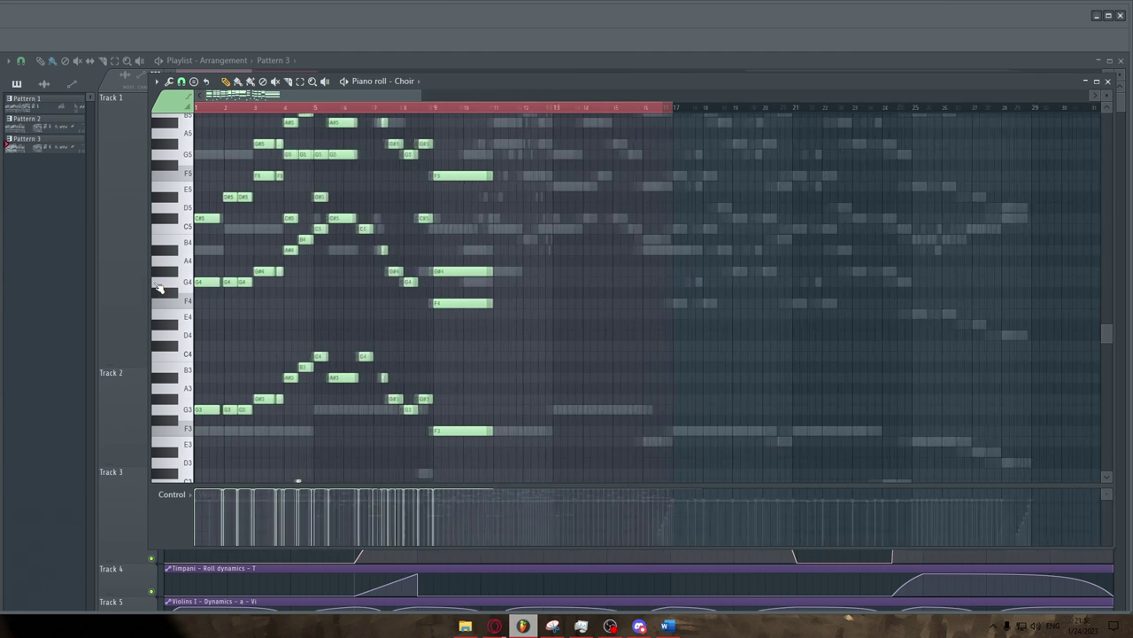
pyautogui.scroll(2, 198, 298)
pyautogui.scroll(-6, 228, 346)
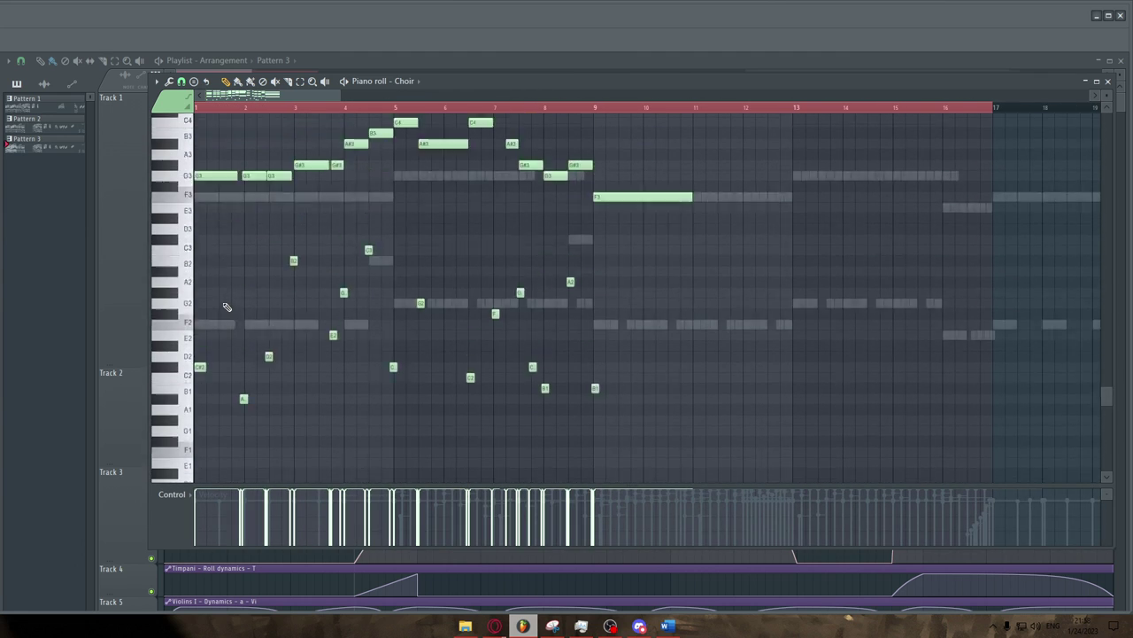
pyautogui.scroll(7, 227, 307)
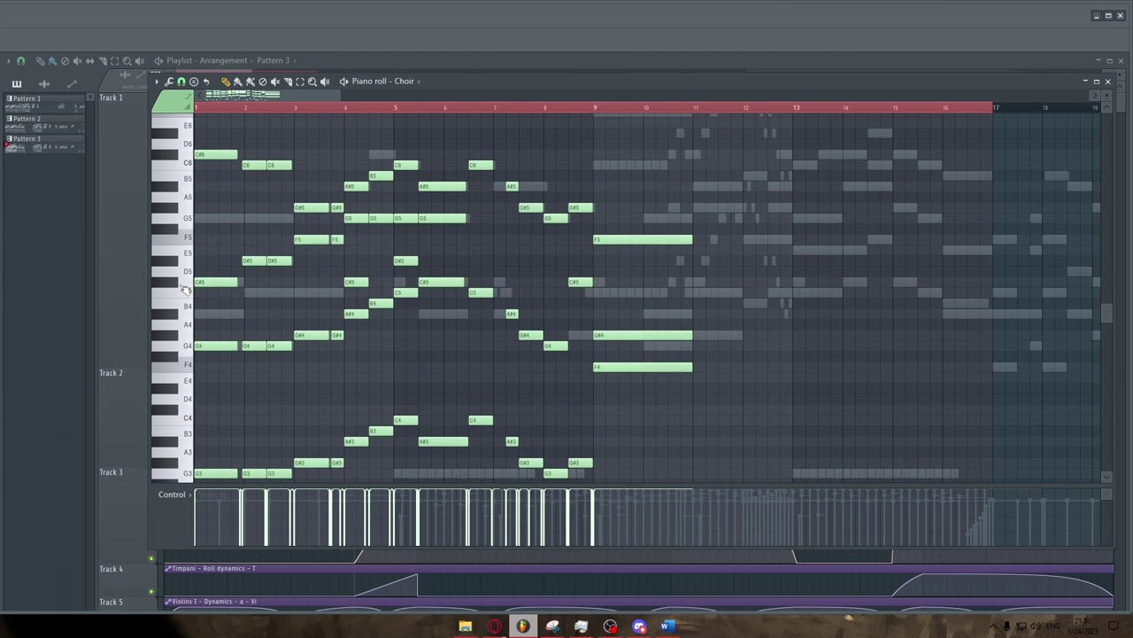
pyautogui.scroll(2, 185, 290)
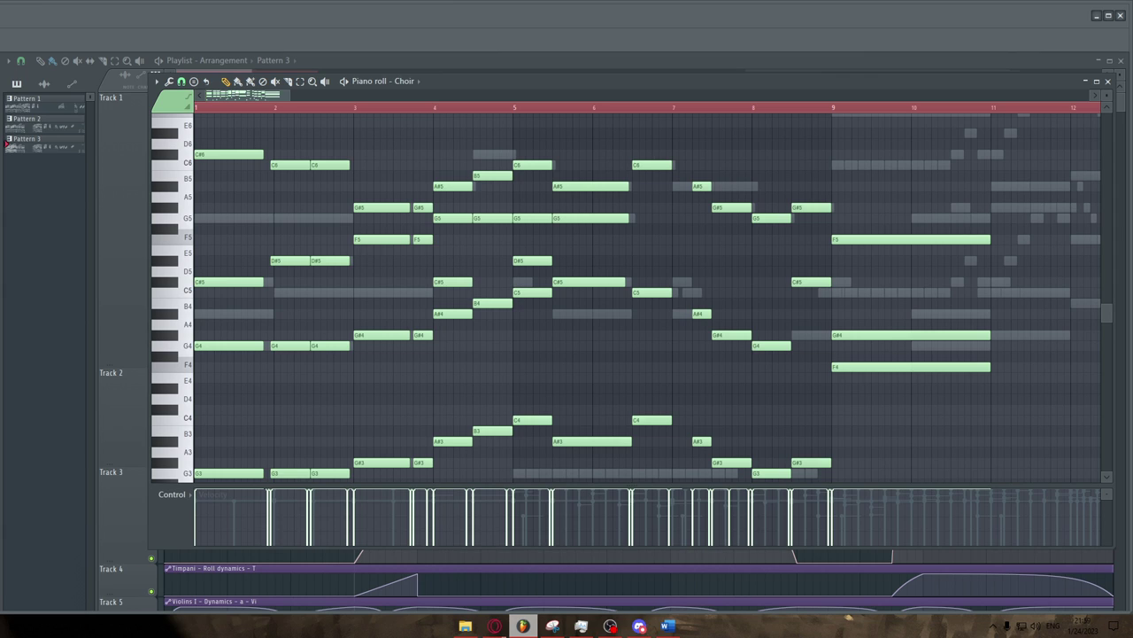
# Step: Step through the Celli, Viola, Violins II, Violins I and Violin I Solo parts in the piano roll to compare their notes
pyautogui.press('Up')
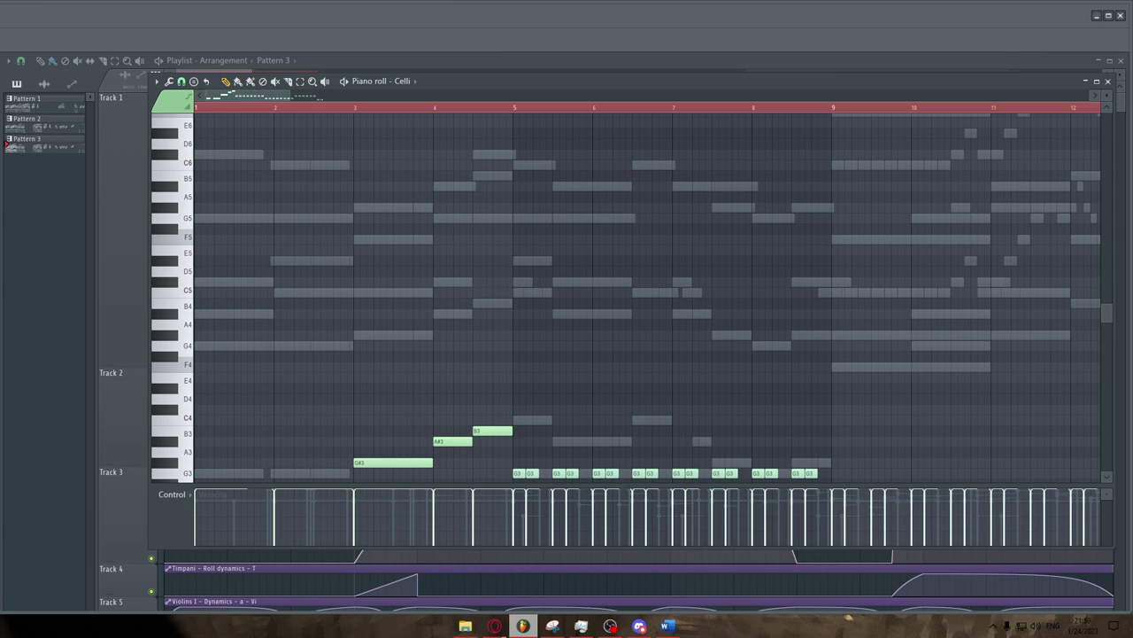
pyautogui.press('Down')
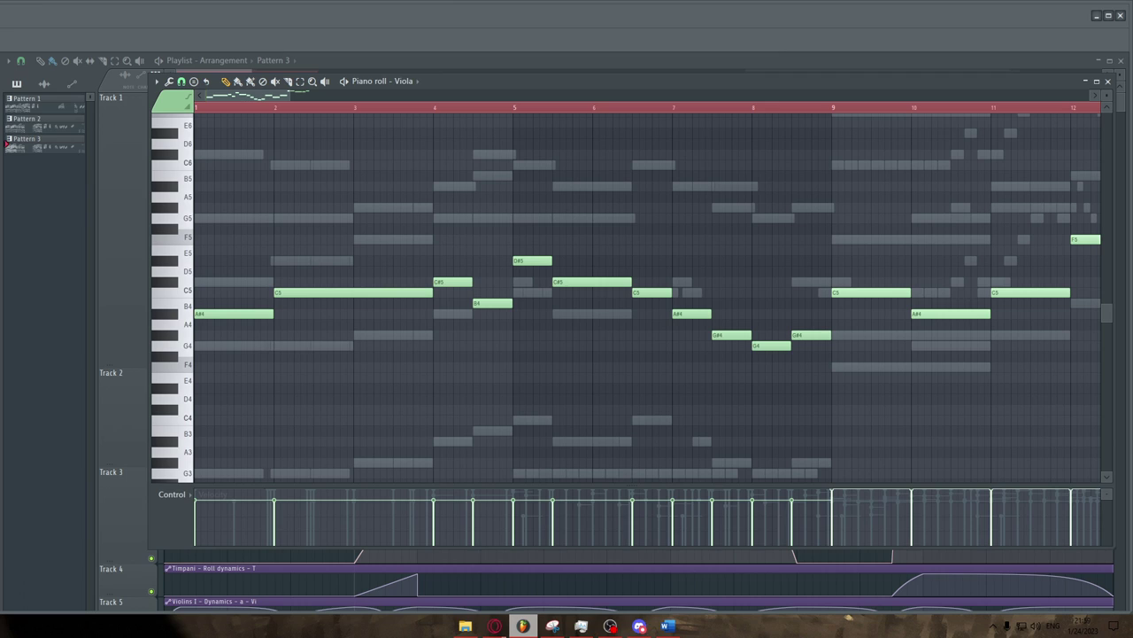
pyautogui.press('Down')
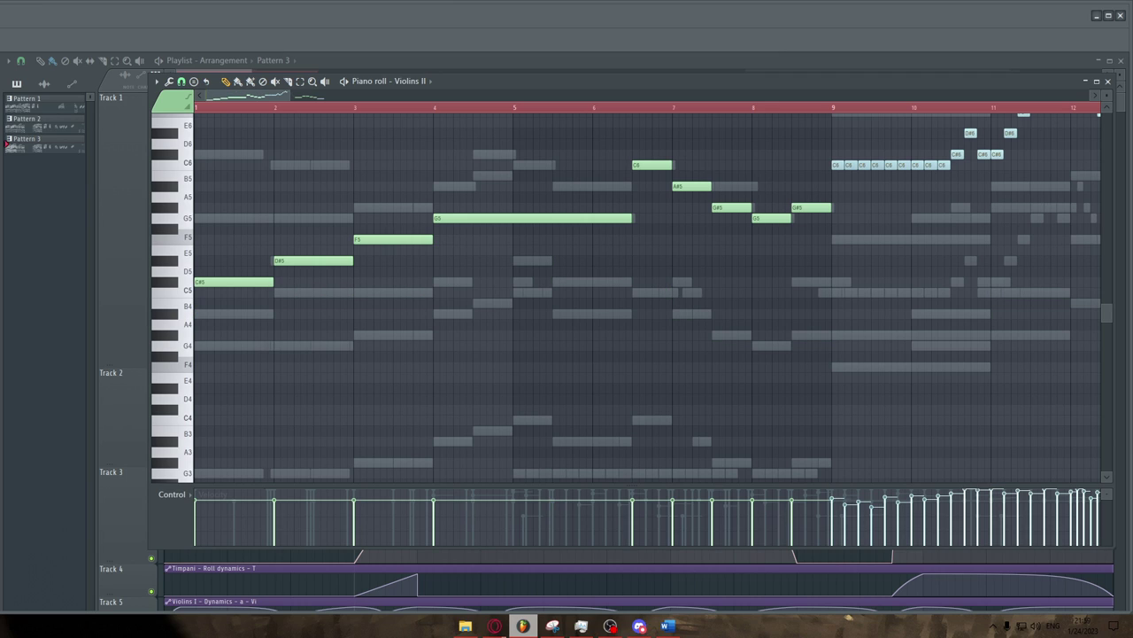
pyautogui.press('Down')
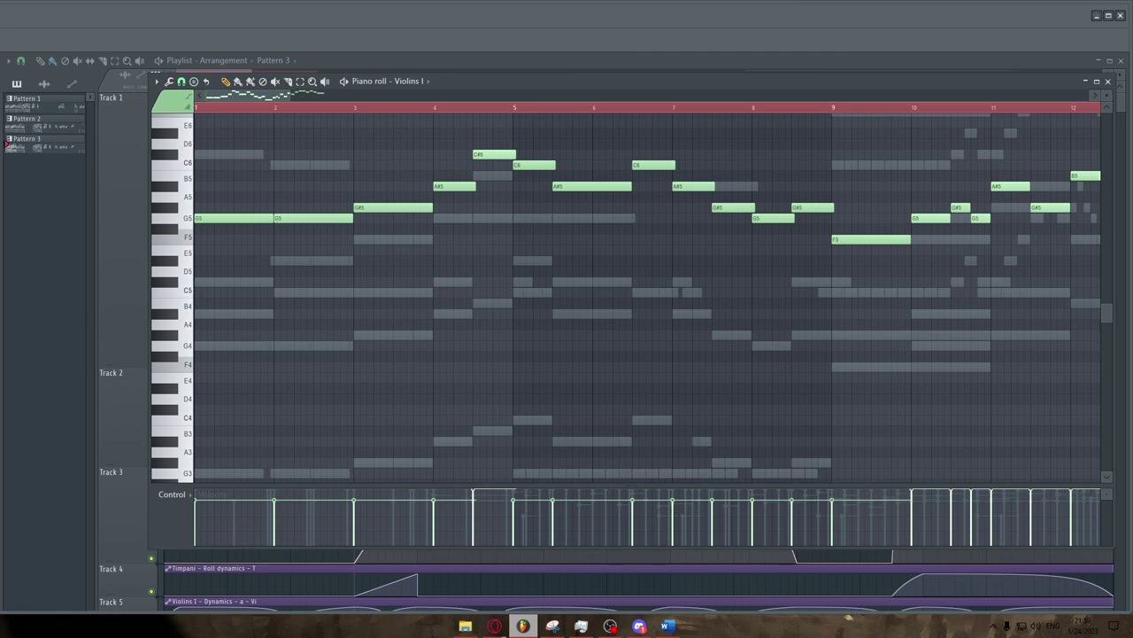
pyautogui.press('Down')
pyautogui.scroll(5, 387, 330)
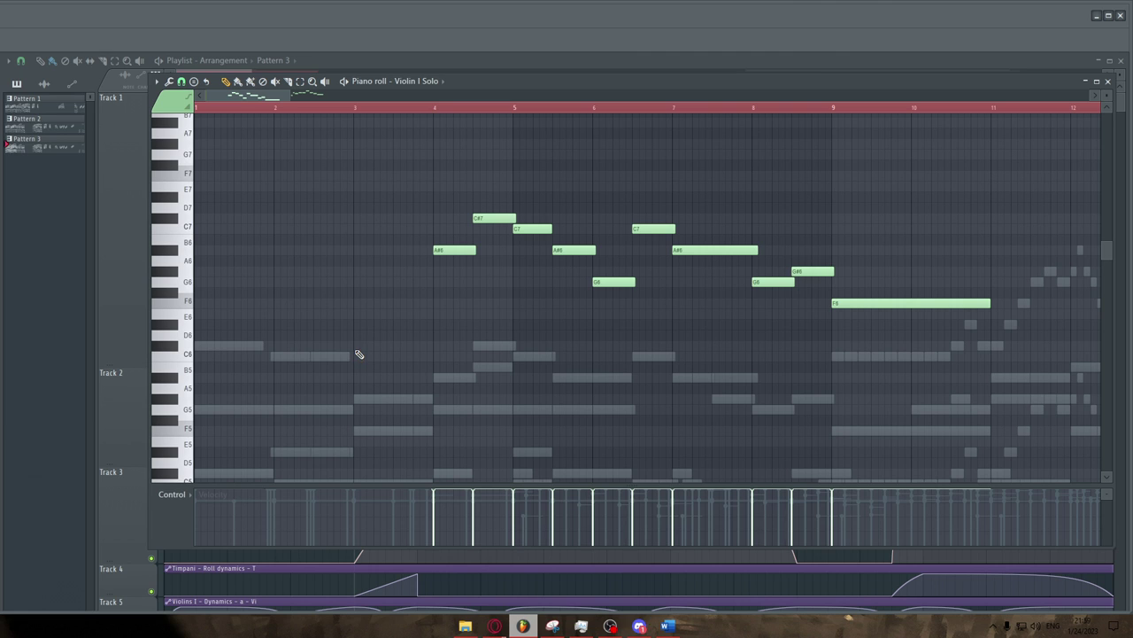
pyautogui.scroll(-4, 358, 355)
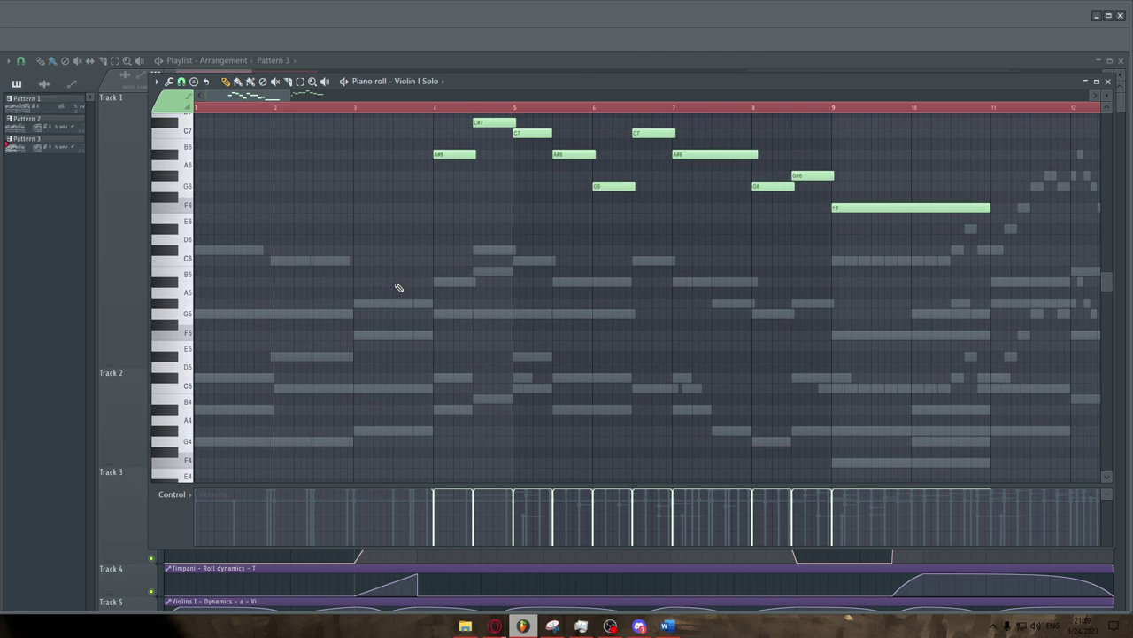
# Step: Switch the piano roll back to the Choir part and start playback from bar 1
pyautogui.rightClick(598, 310)
pyautogui.rightClick(599, 310)
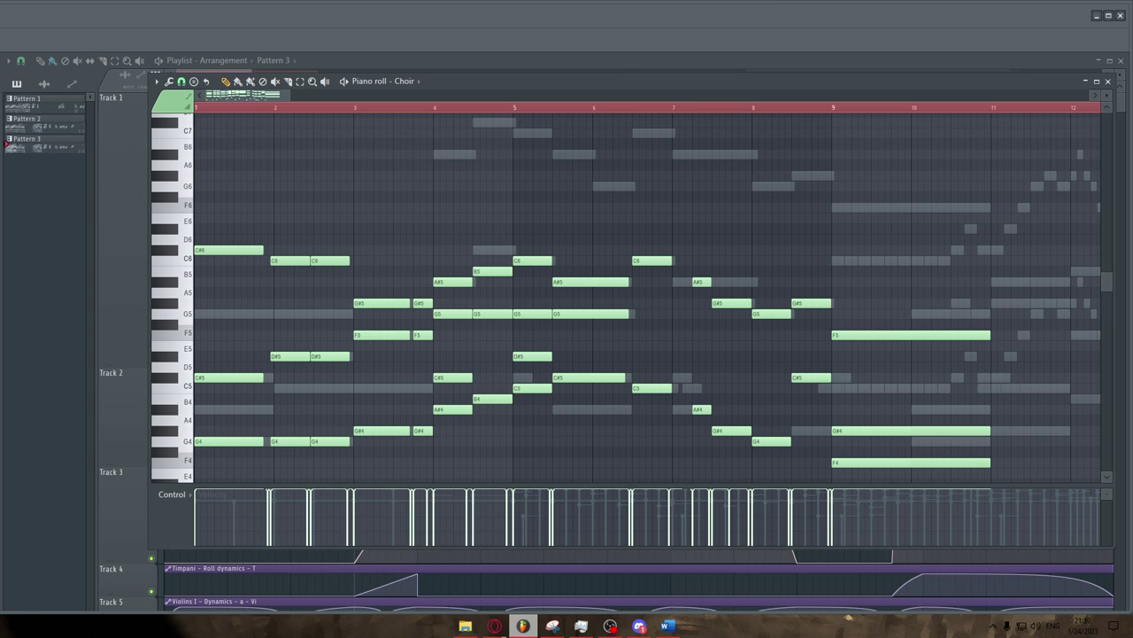
pyautogui.scroll(-2, 436, 184)
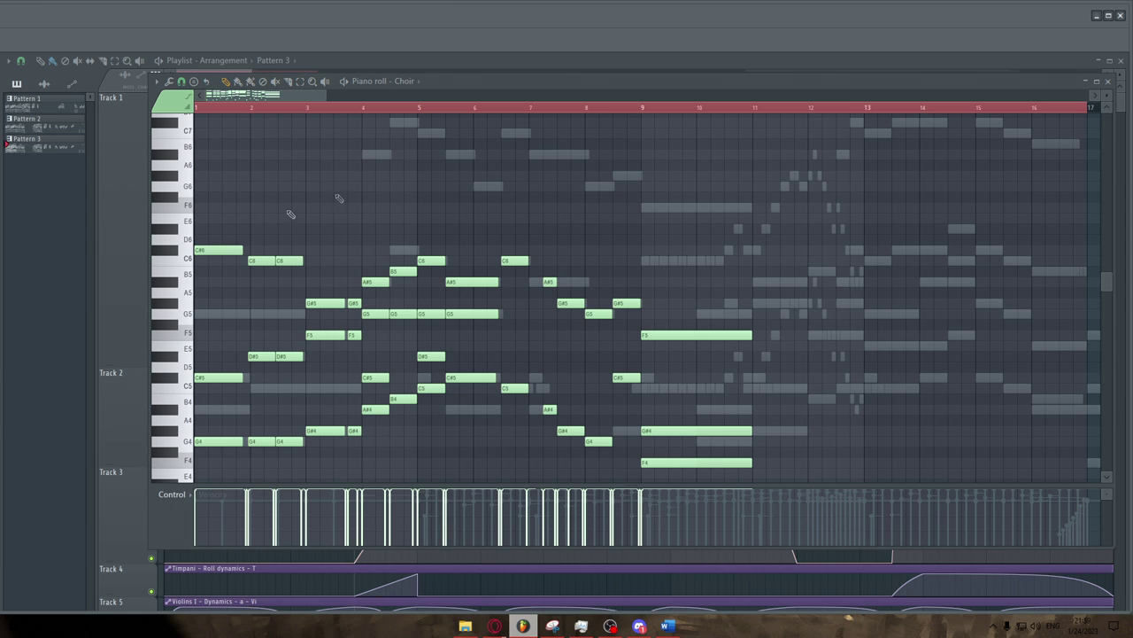
pyautogui.press('space')
pyautogui.press('space')
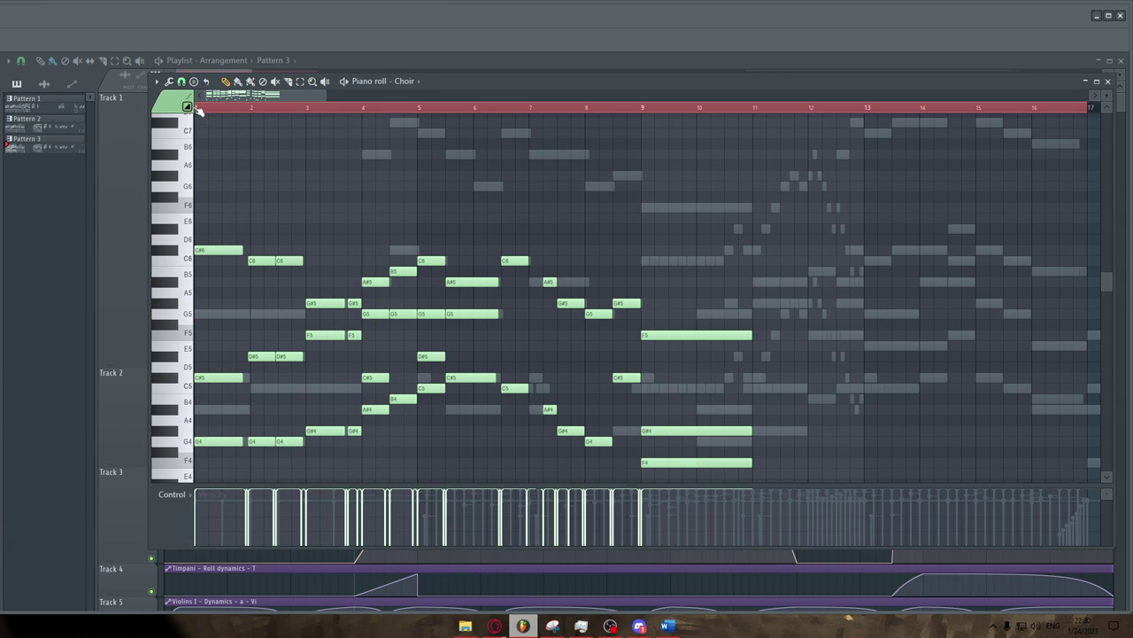
pyautogui.press('space')
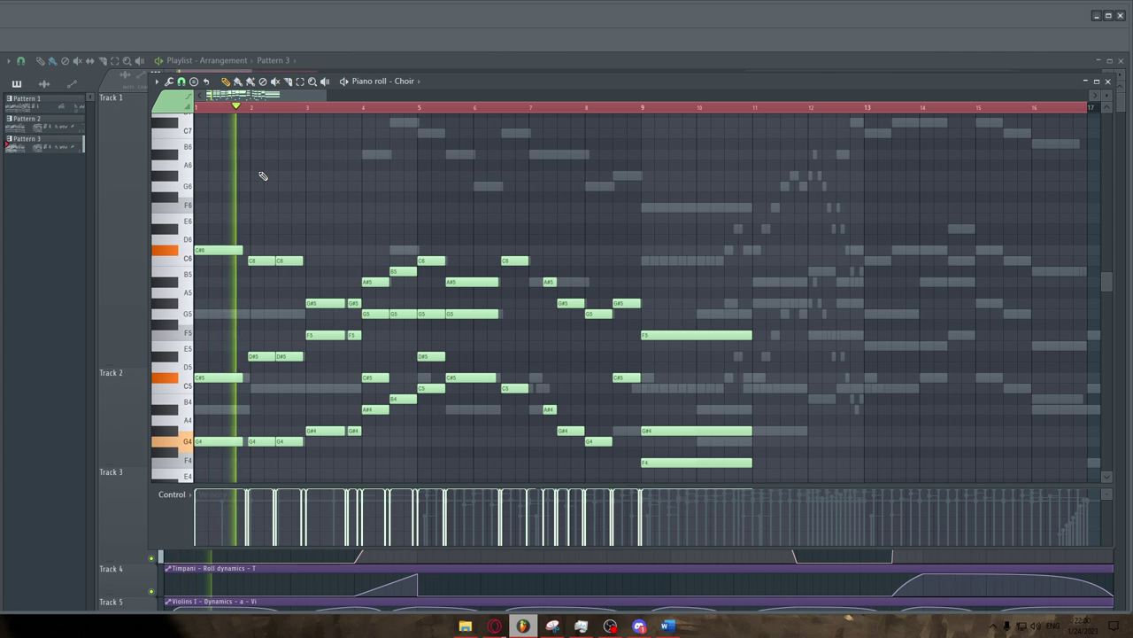
# Step: Listen to the choir part through bar 9, following its chords in the piano roll
pyautogui.scroll(3, 196, 207)
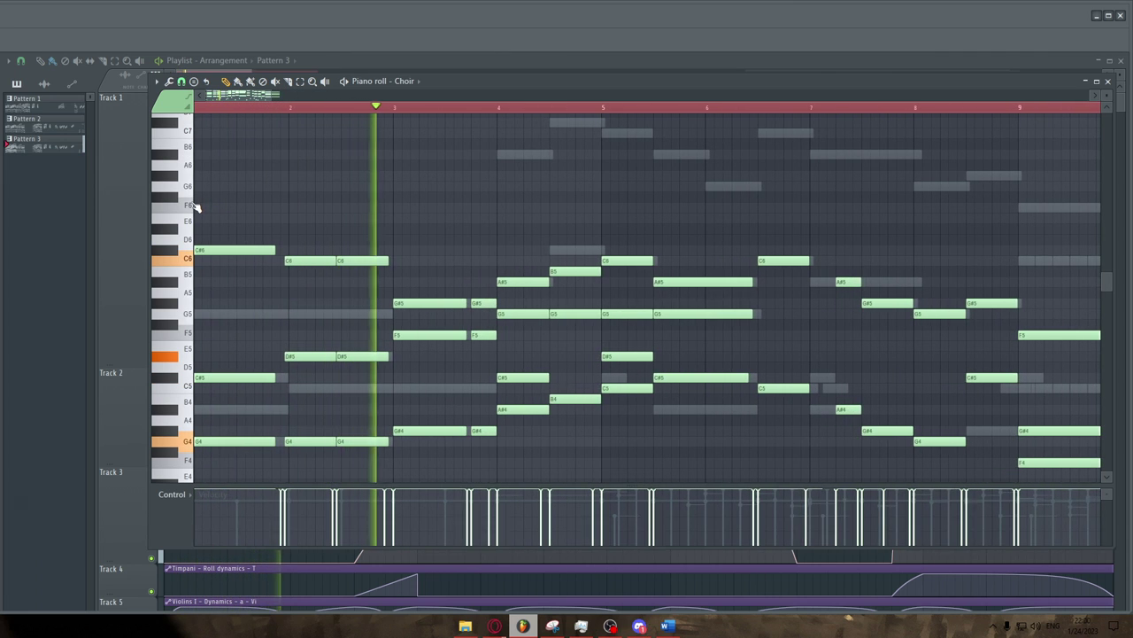
pyautogui.scroll(-2, 196, 206)
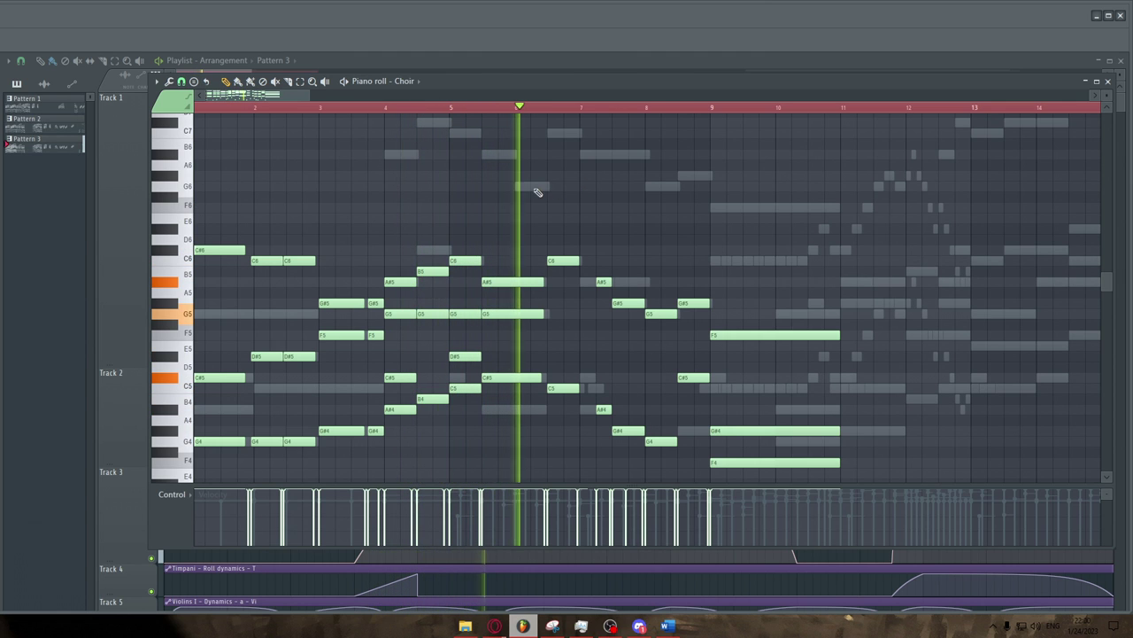
pyautogui.scroll(-2, 534, 194)
pyautogui.scroll(2, 511, 199)
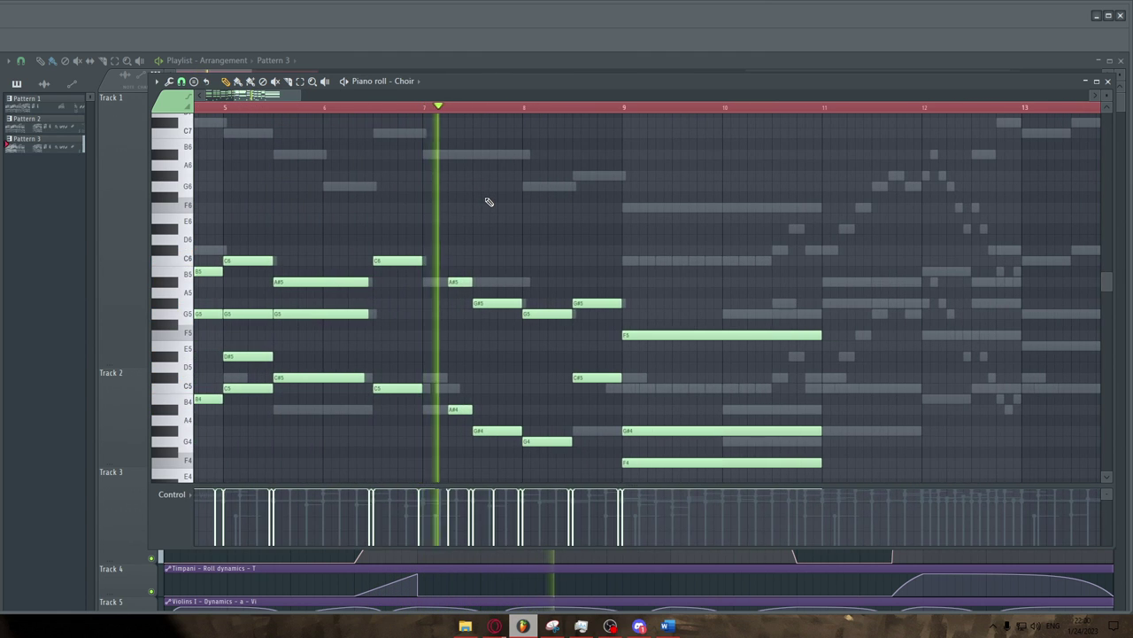
pyautogui.scroll(-1, 489, 202)
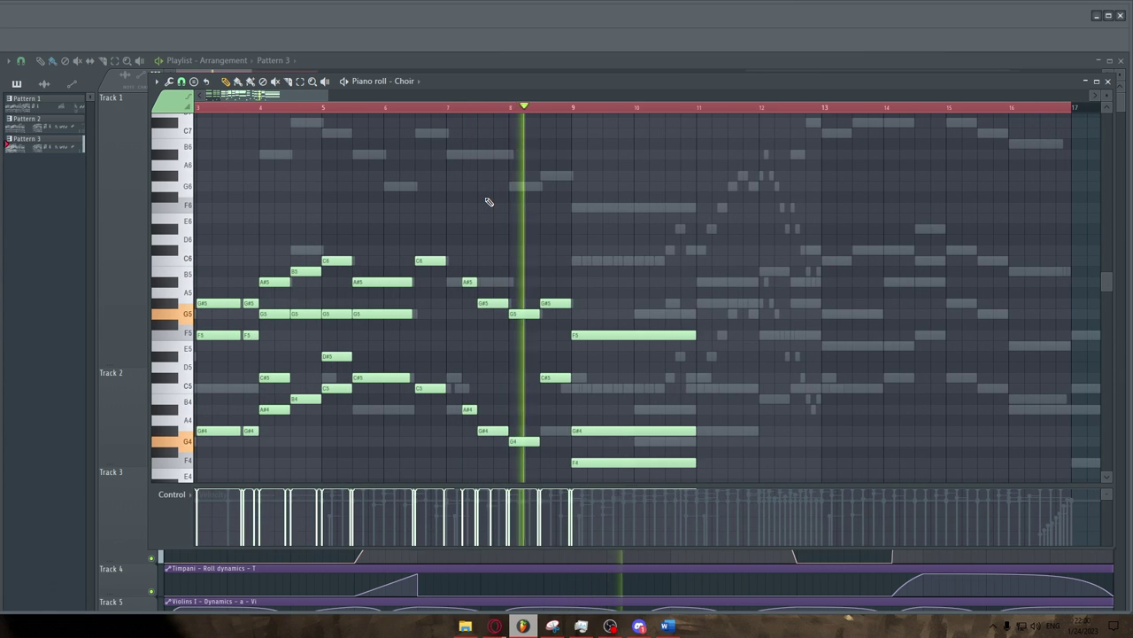
pyautogui.scroll(-3, 489, 202)
pyautogui.scroll(-5, 488, 201)
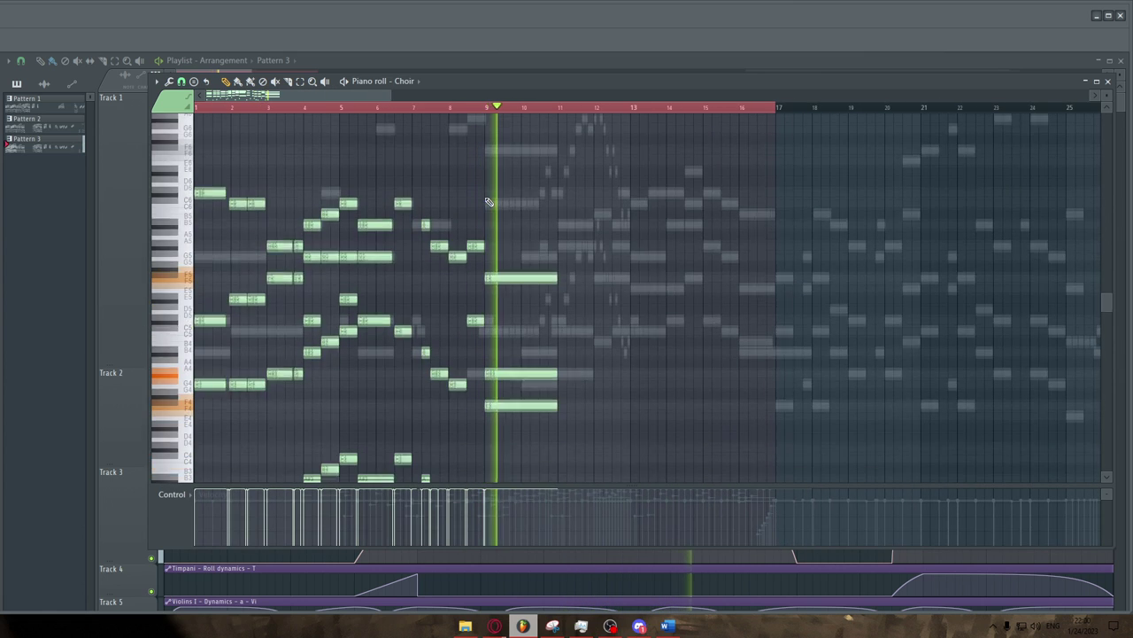
pyautogui.scroll(4, 595, 221)
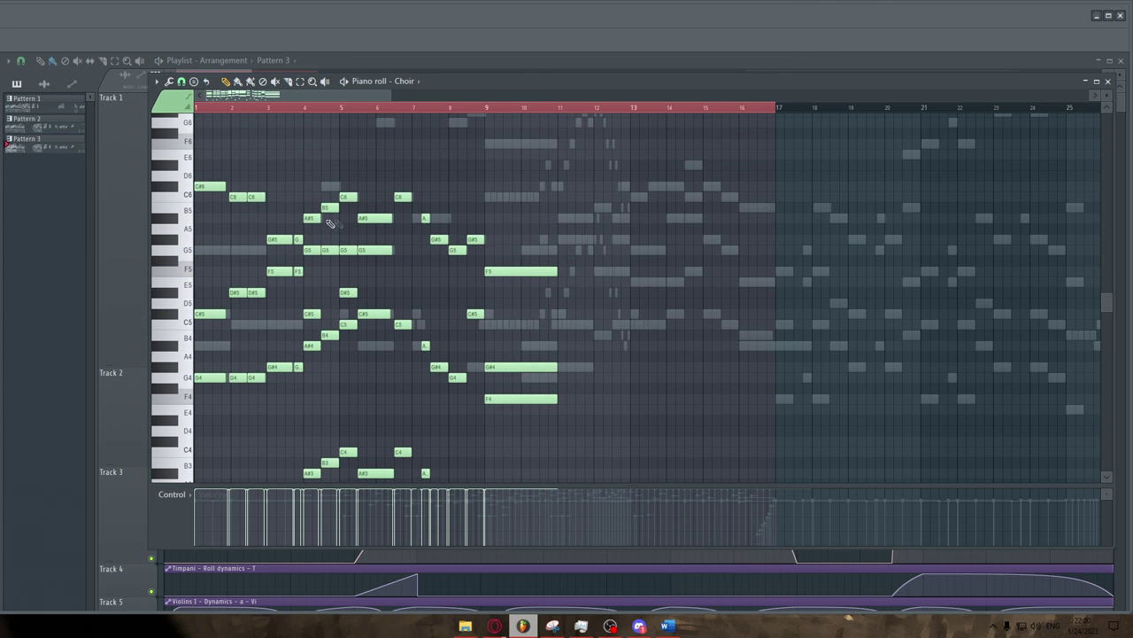
# Step: Raise the choir's D#5 note at bar 5 to E5 and play the passage from just before bar 5
pyautogui.scroll(5, 301, 222)
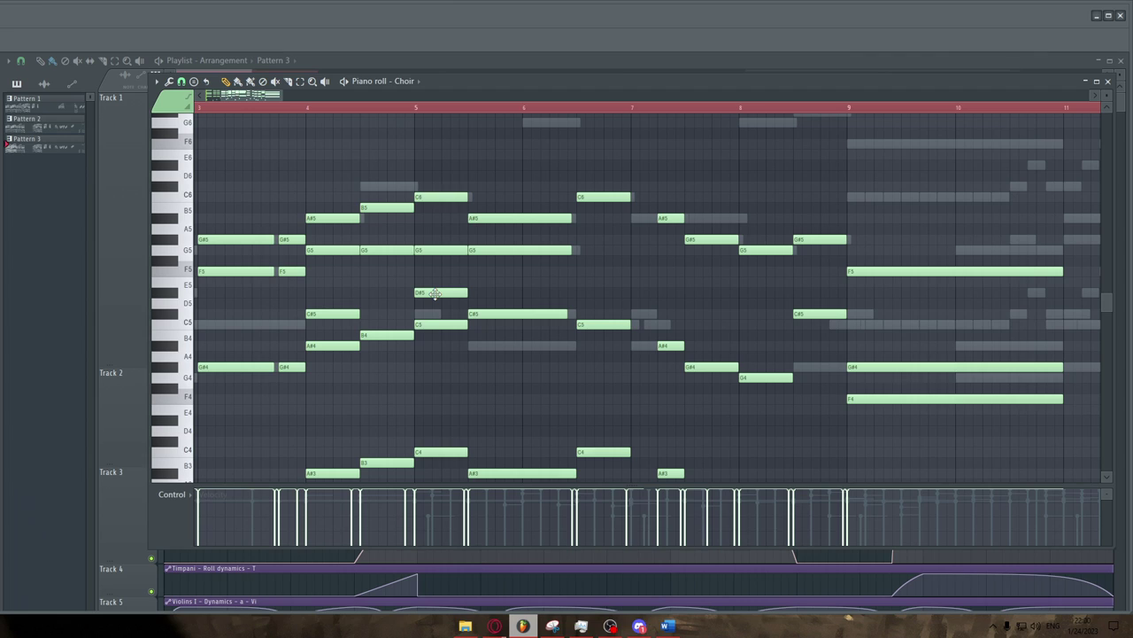
pyautogui.moveTo(435, 293); pyautogui.dragTo(436, 282)
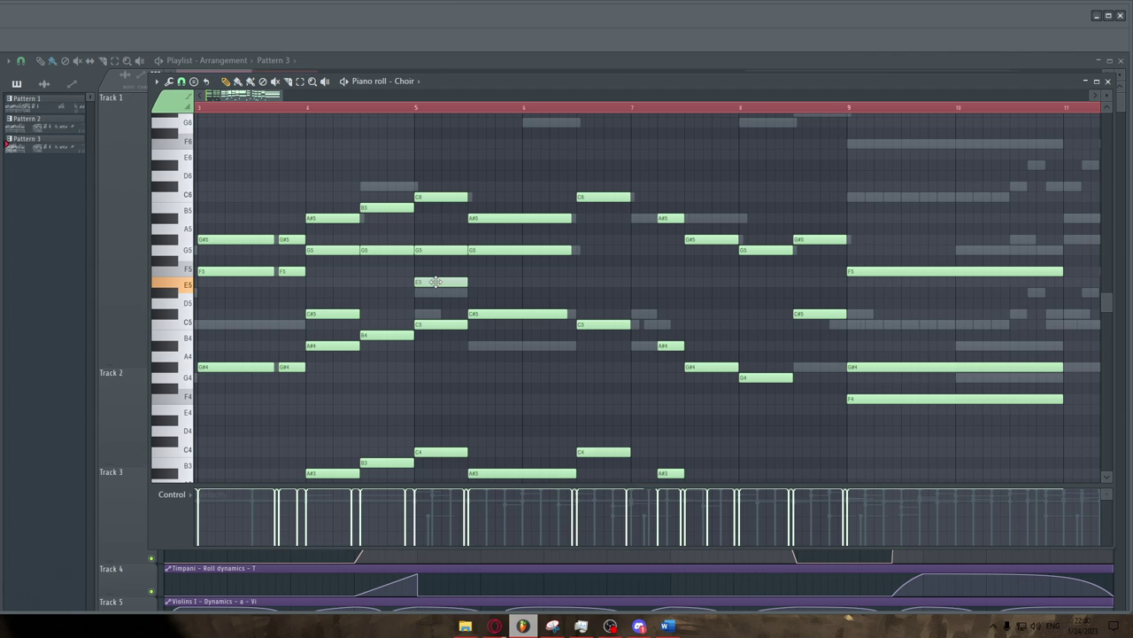
pyautogui.press('space')
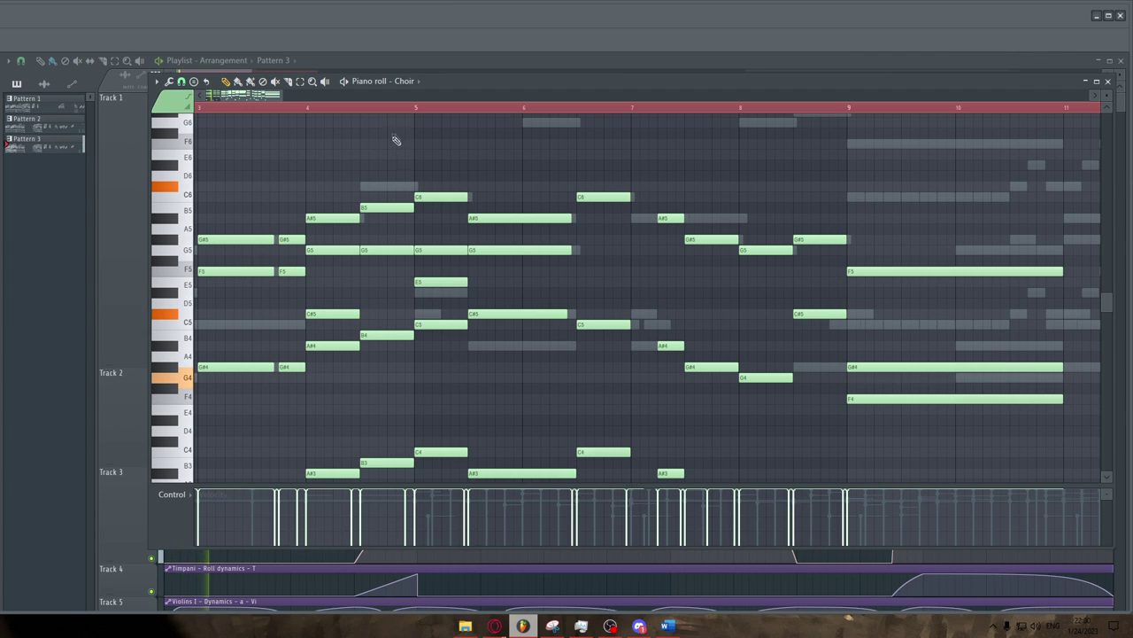
pyautogui.click(387, 108)
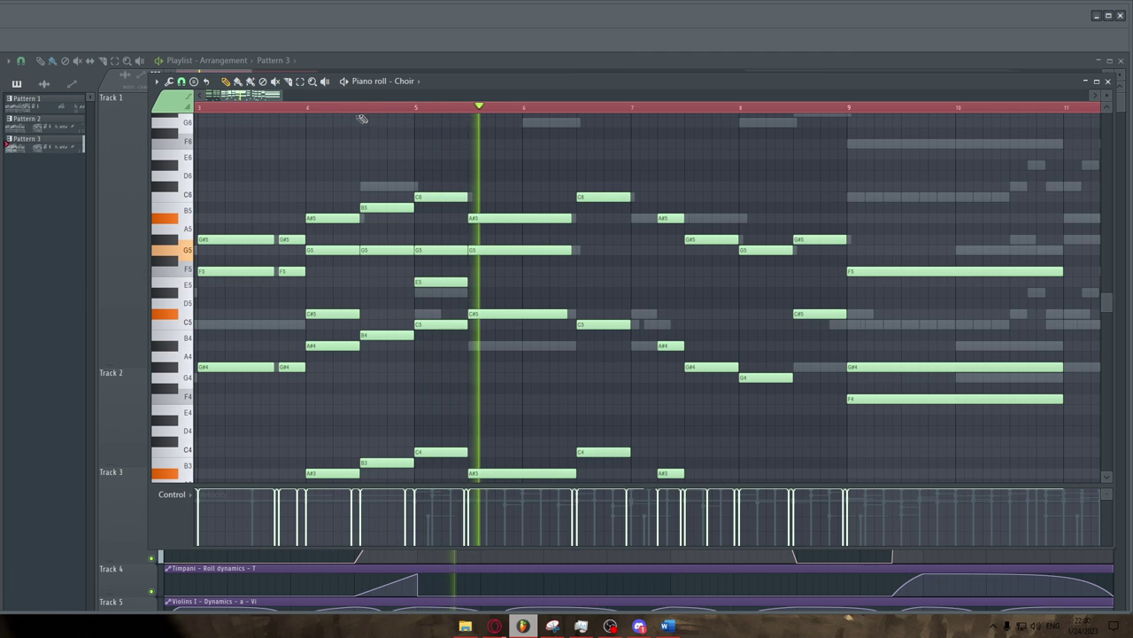
# Step: Replay the choir from just before bar 4, lower the E5 note at bar 5 back to D#5 and stop playback
pyautogui.click(263, 109)
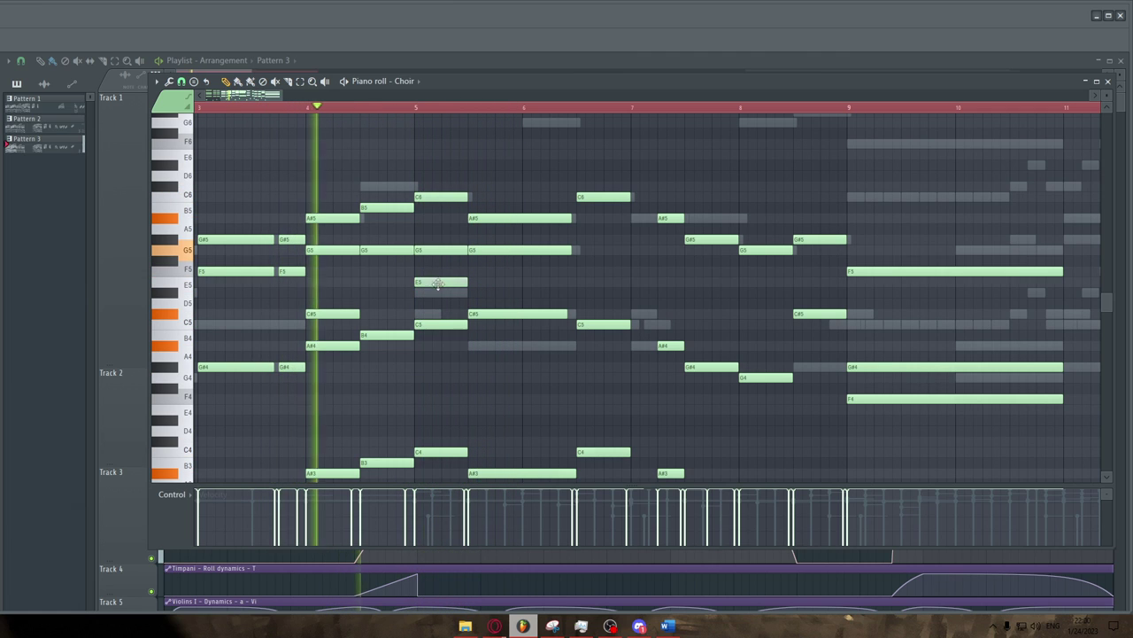
pyautogui.moveTo(438, 283); pyautogui.dragTo(437, 294)
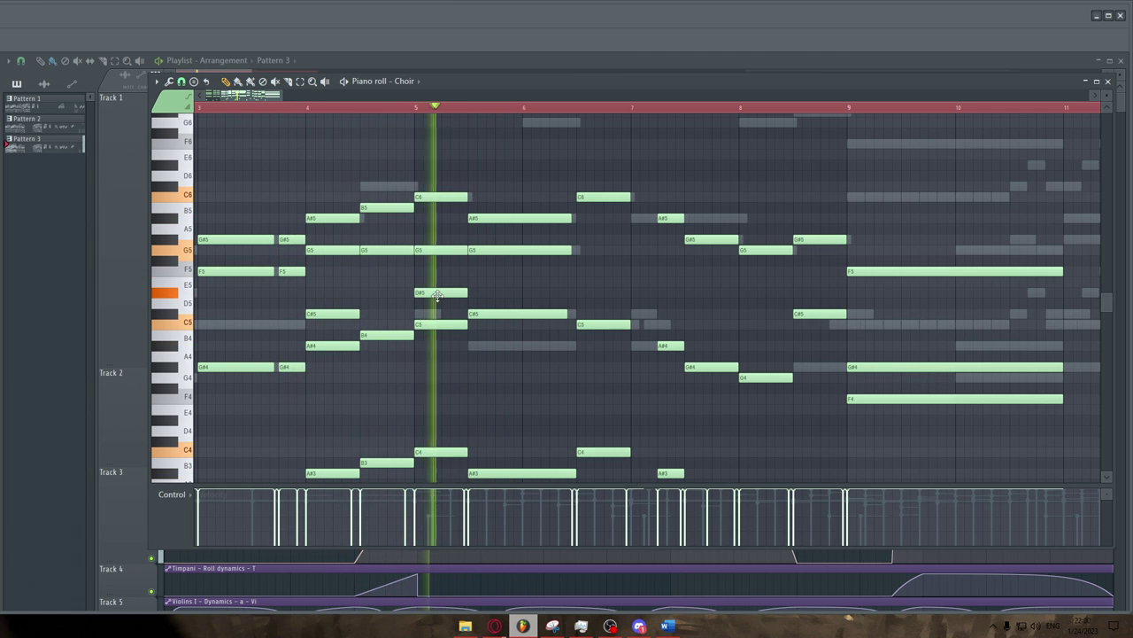
pyautogui.press('space')
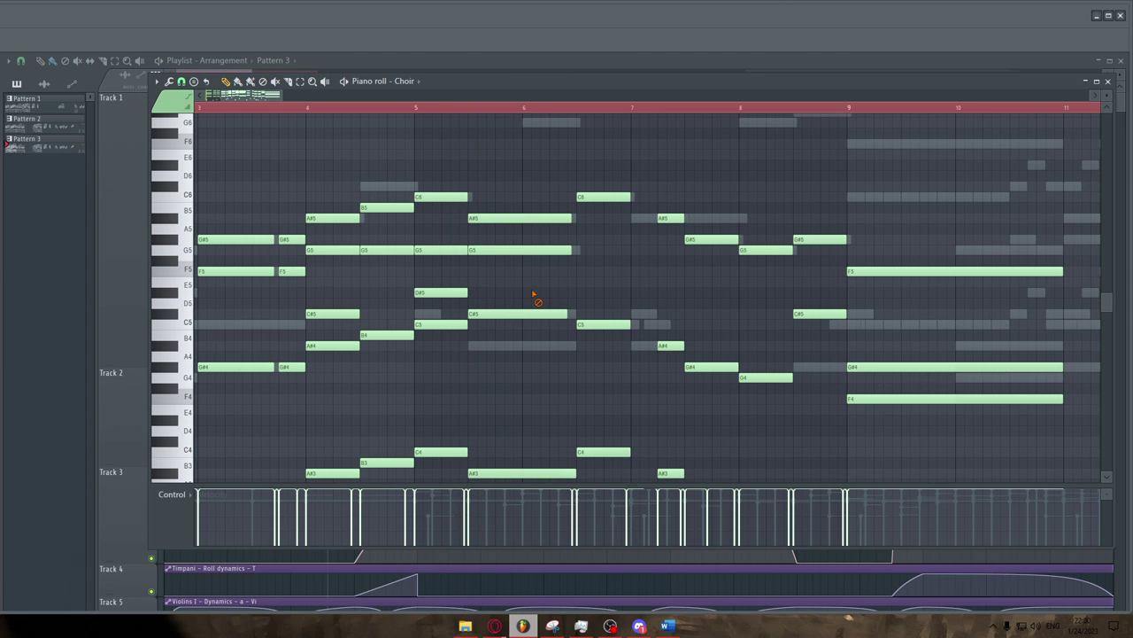
# Step: Compare the choir's chords with the other instruments' ghost notes across the whole pattern
pyautogui.scroll(-5, 513, 296)
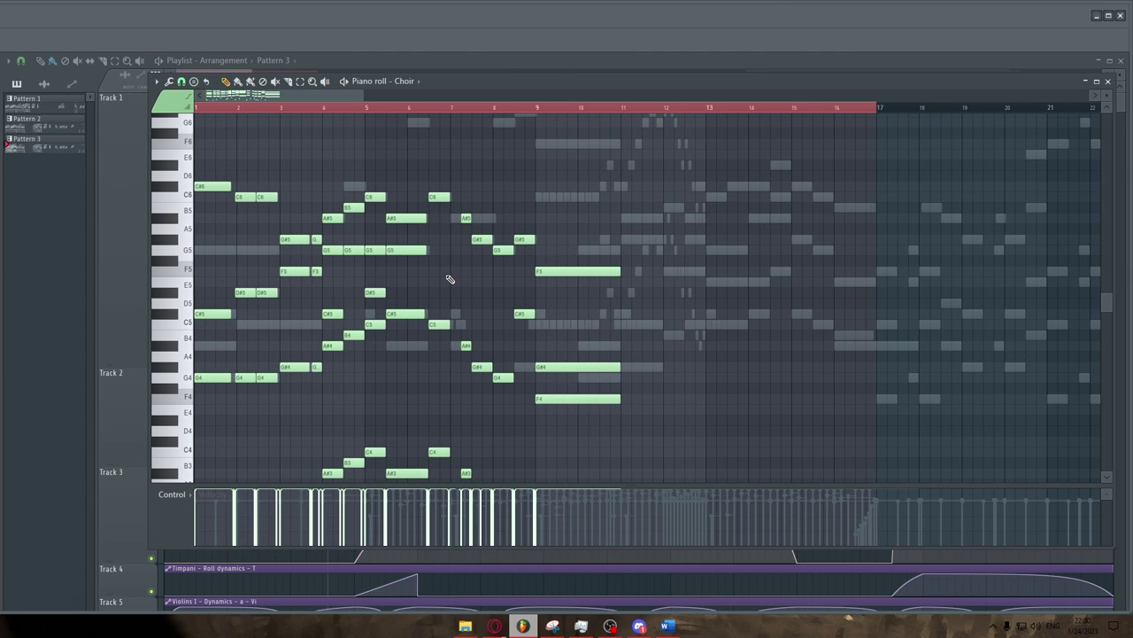
pyautogui.scroll(-2, 450, 279)
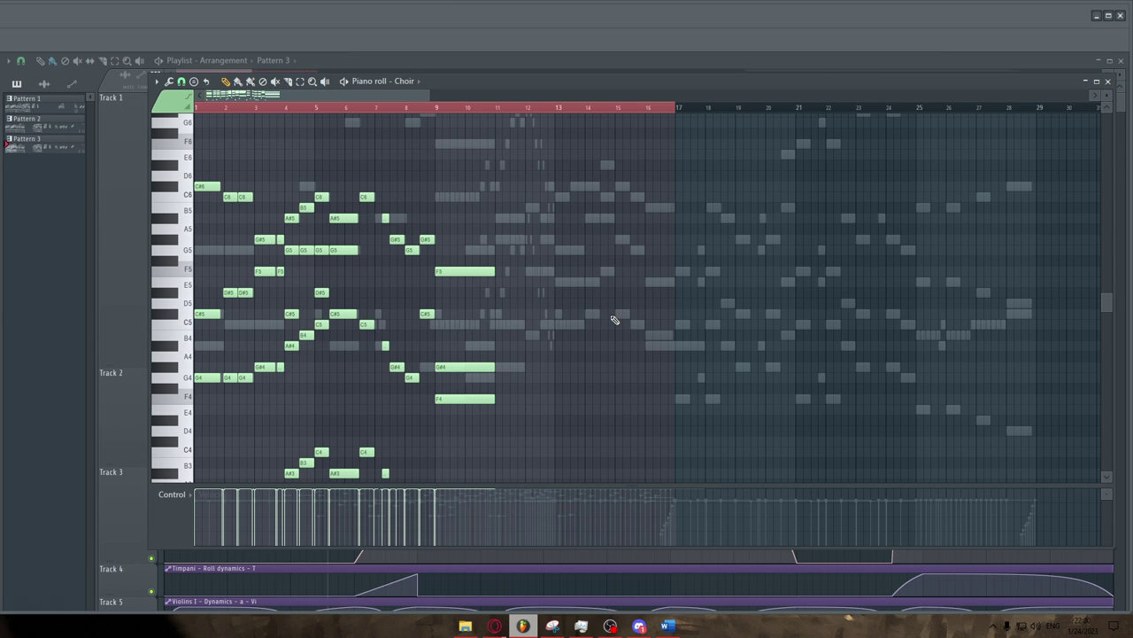
pyautogui.scroll(-2, 595, 322)
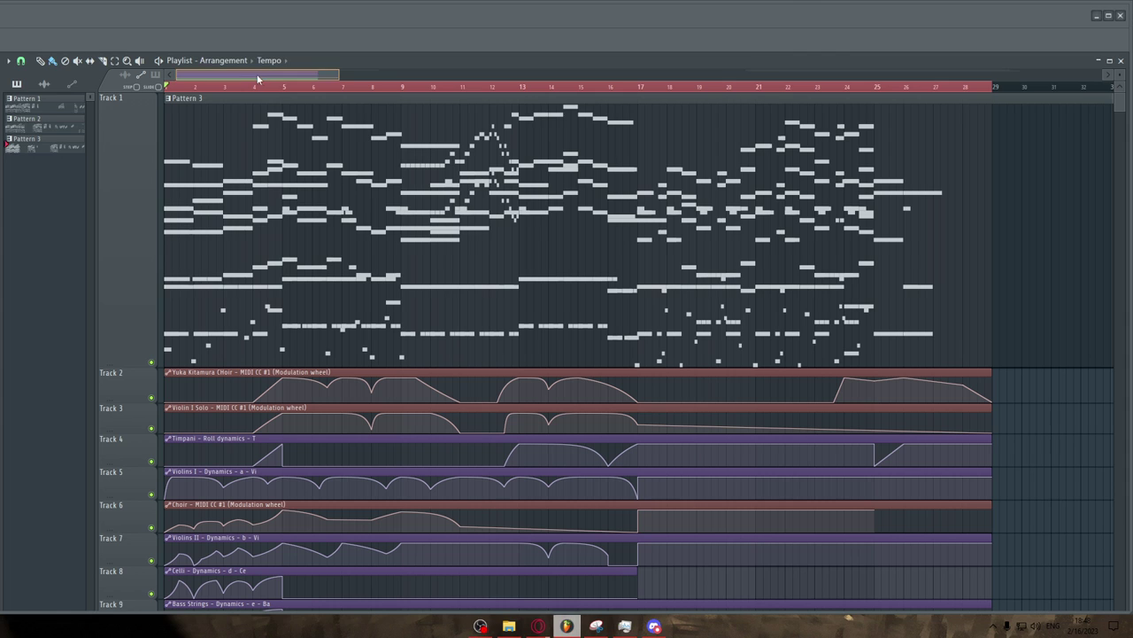
# Step: Play the full arrangement in the playlist through the start of bar 9 and stop playback
pyautogui.scroll(2, 142, 152)
pyautogui.scroll(1, 139, 160)
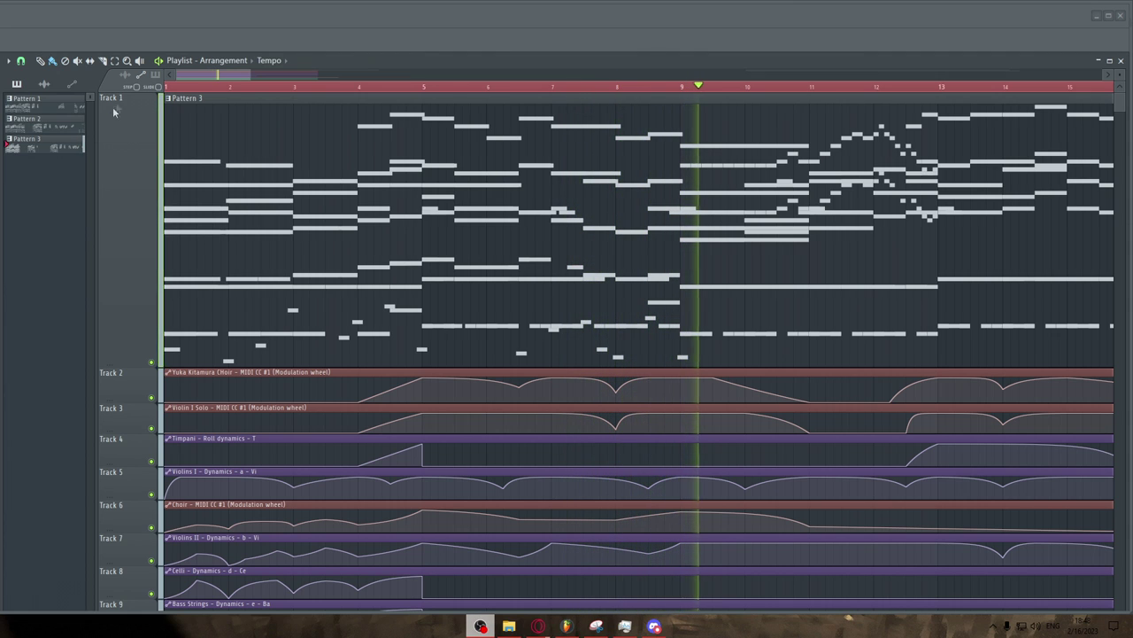
pyautogui.click(191, 74)
pyautogui.press('space')
# Step: Set the playlist's playback position to bar 16, just ahead of the section that begins at bar 17
pyautogui.scroll(-4, 202, 91)
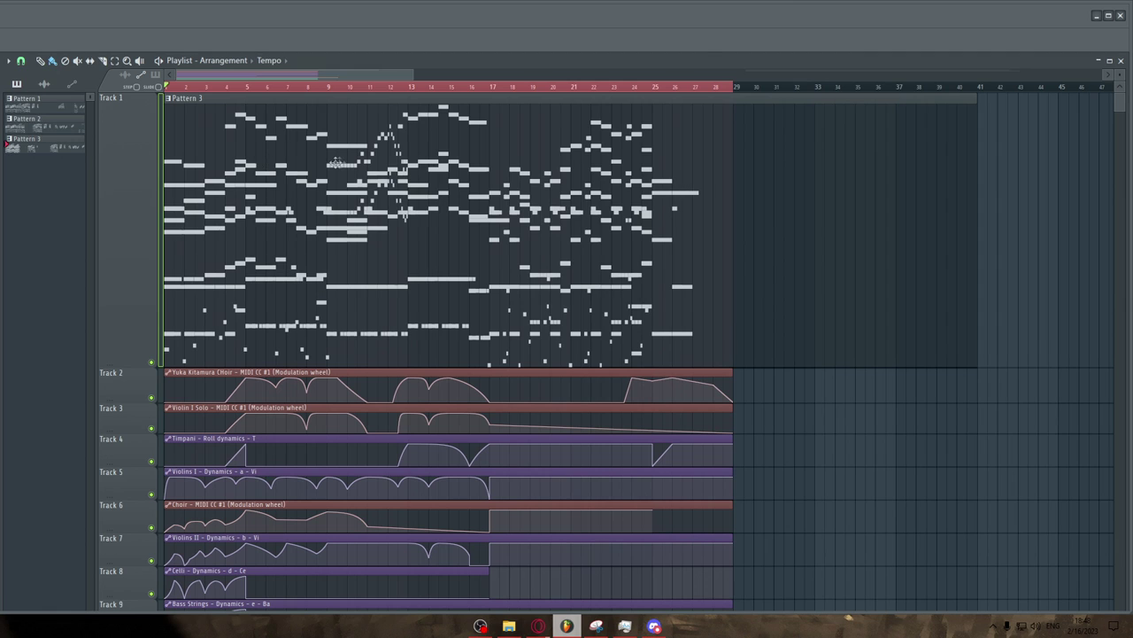
pyautogui.scroll(2, 562, 203)
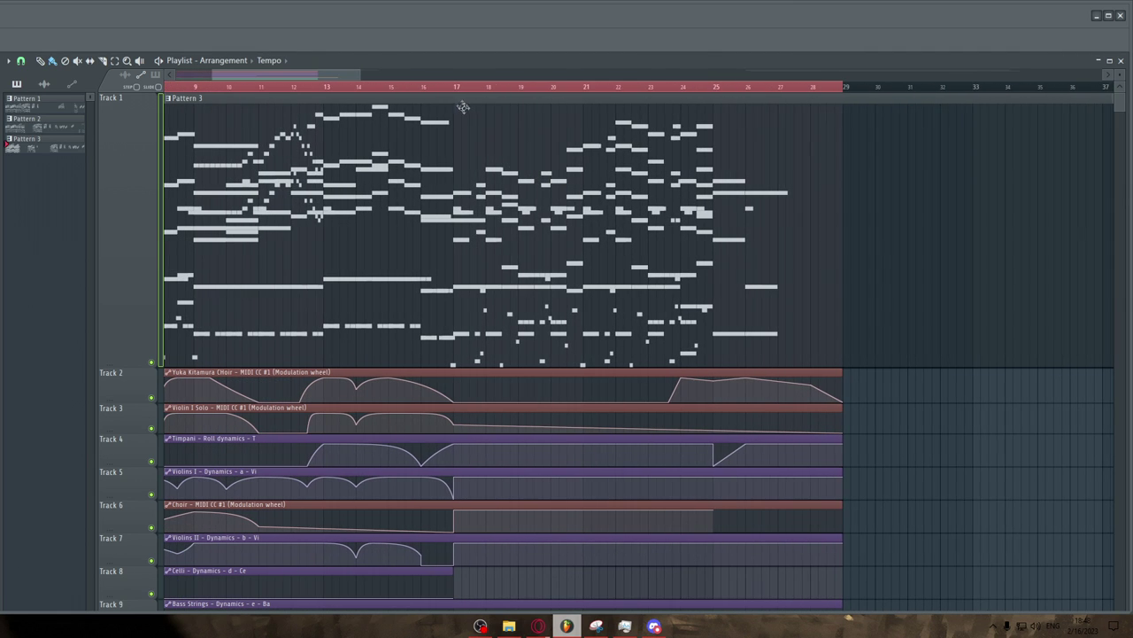
pyautogui.click(456, 86)
pyautogui.scroll(2, 571, 185)
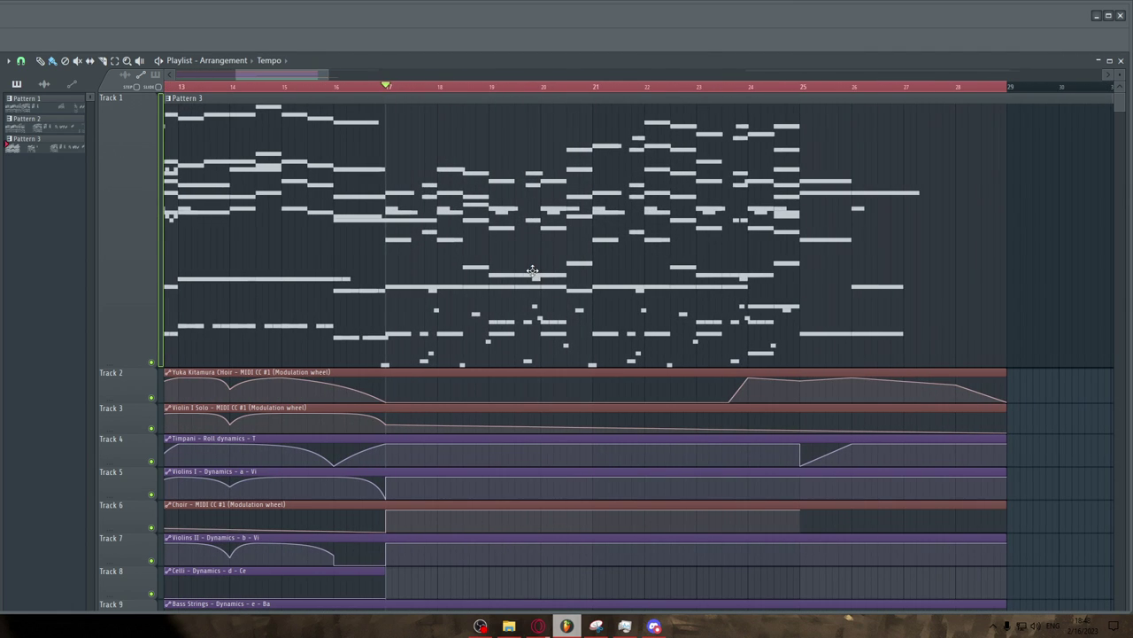
pyautogui.click(335, 87)
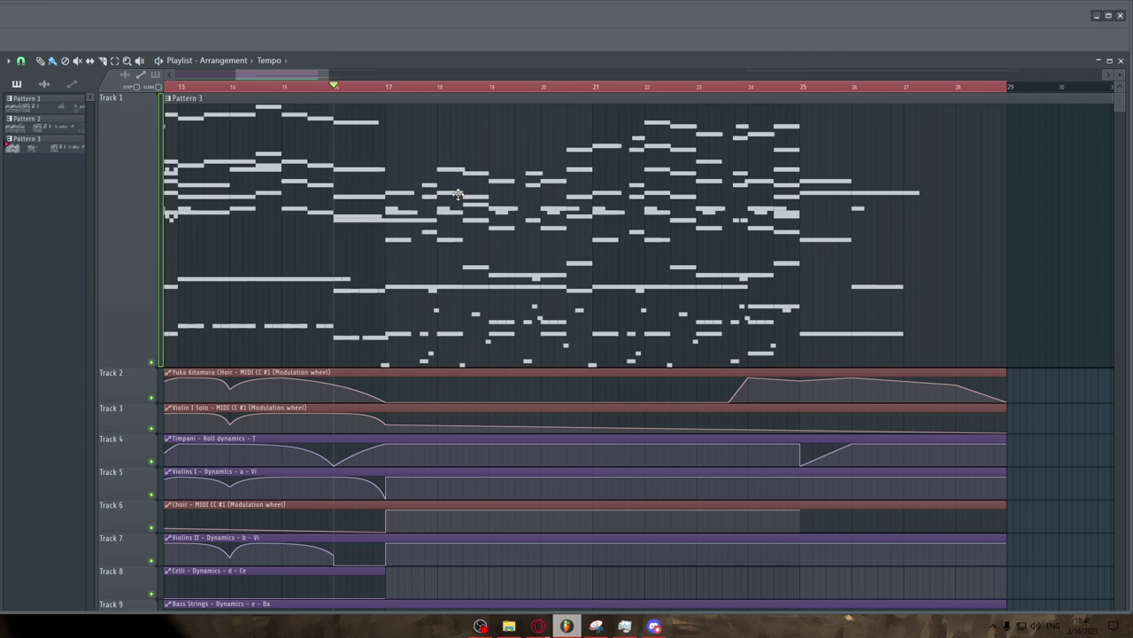
# Step: Open Pattern 3's Kontakt 5 part in the piano roll and examine its chords from bar 16 onwards
pyautogui.doubleClick(458, 194)
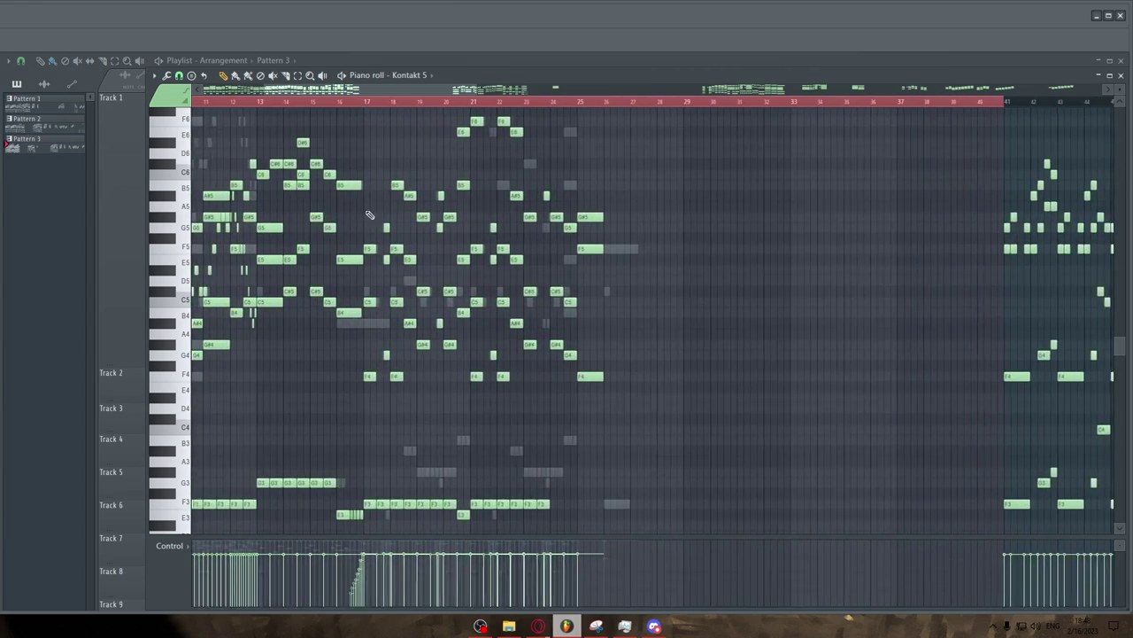
pyautogui.scroll(8, 370, 214)
pyautogui.scroll(-3, 403, 283)
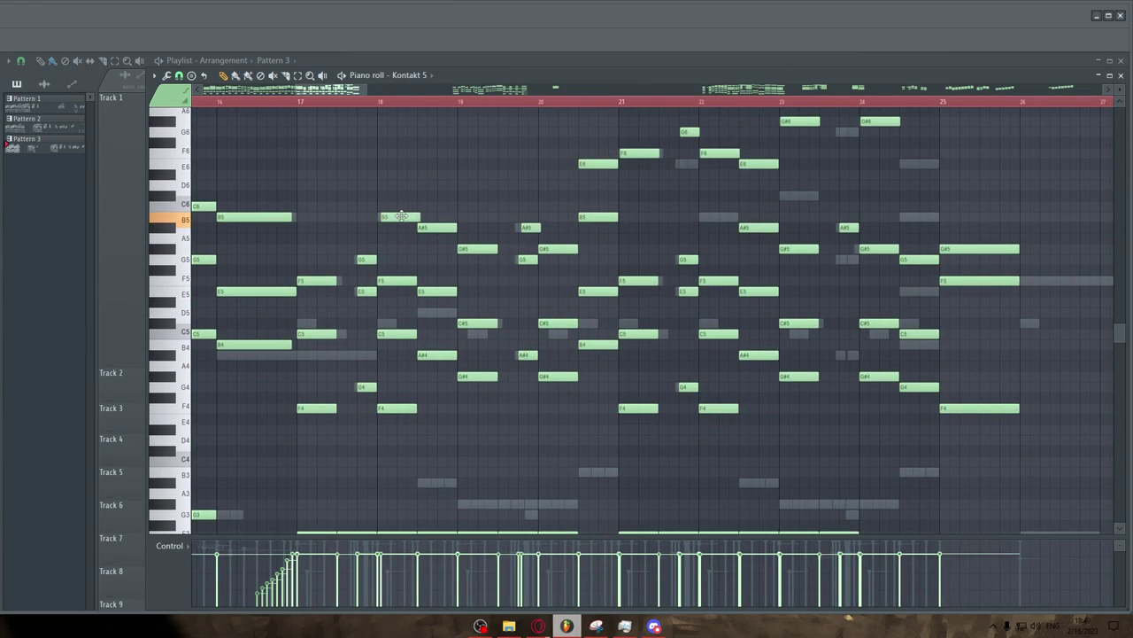
pyautogui.scroll(-3, 401, 215)
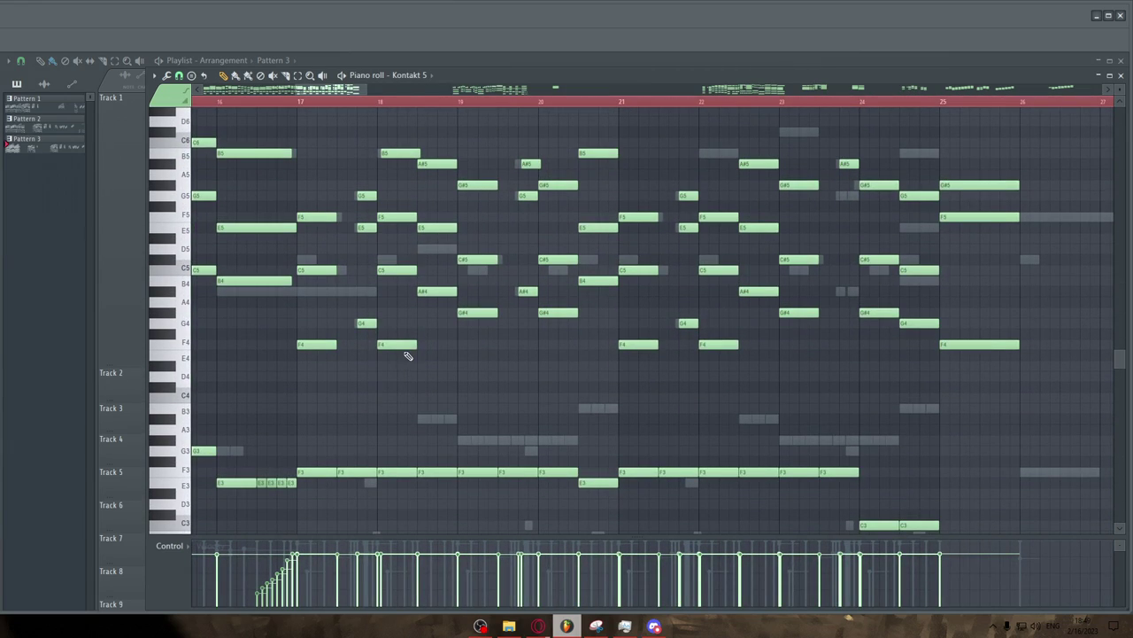
pyautogui.scroll(1, 286, 189)
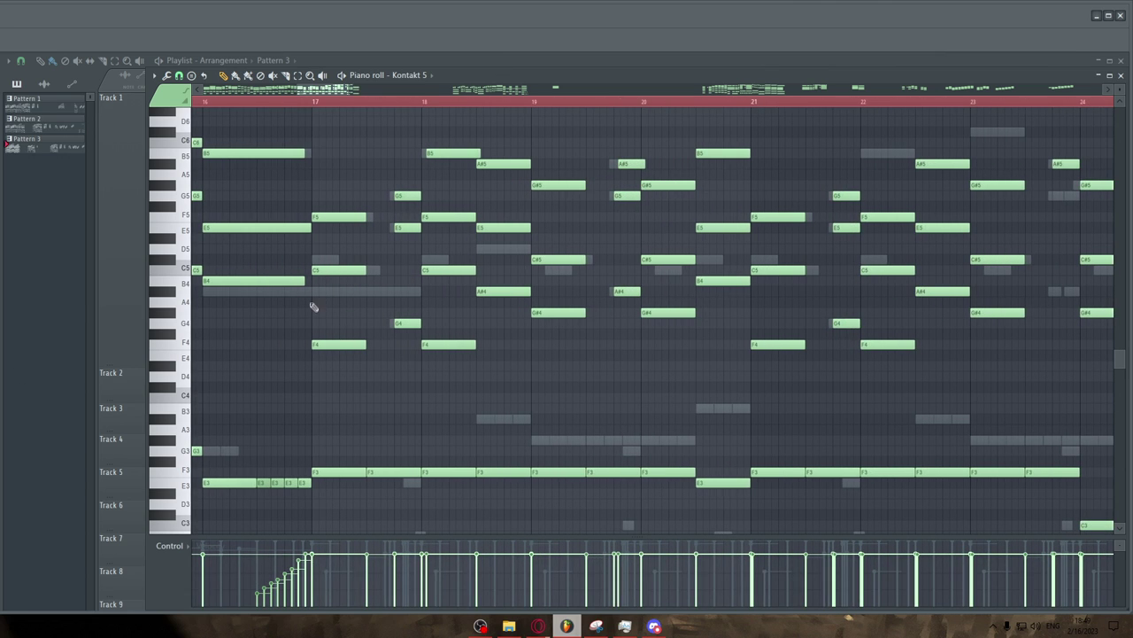
pyautogui.scroll(2, 311, 307)
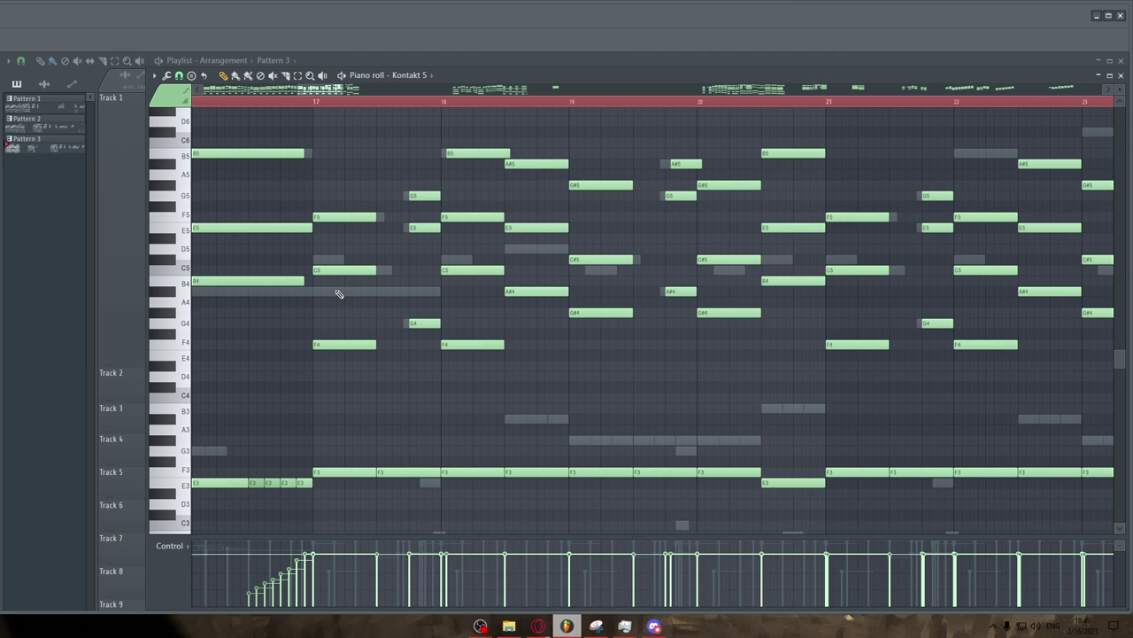
pyautogui.click(317, 312)
# Step: Look over the unused note sketches placed after the arrangement, from bar 41 onwards, examining those between bars 113 and 131
pyautogui.scroll(-5, 340, 311)
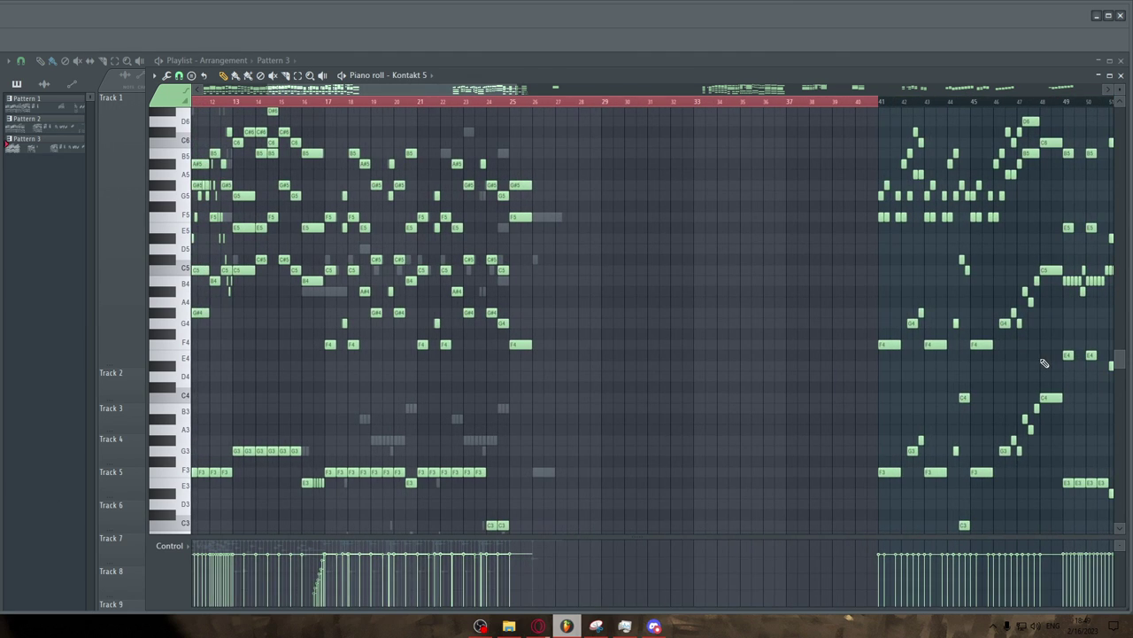
pyautogui.scroll(-5, 767, 304)
pyautogui.scroll(-2, 832, 315)
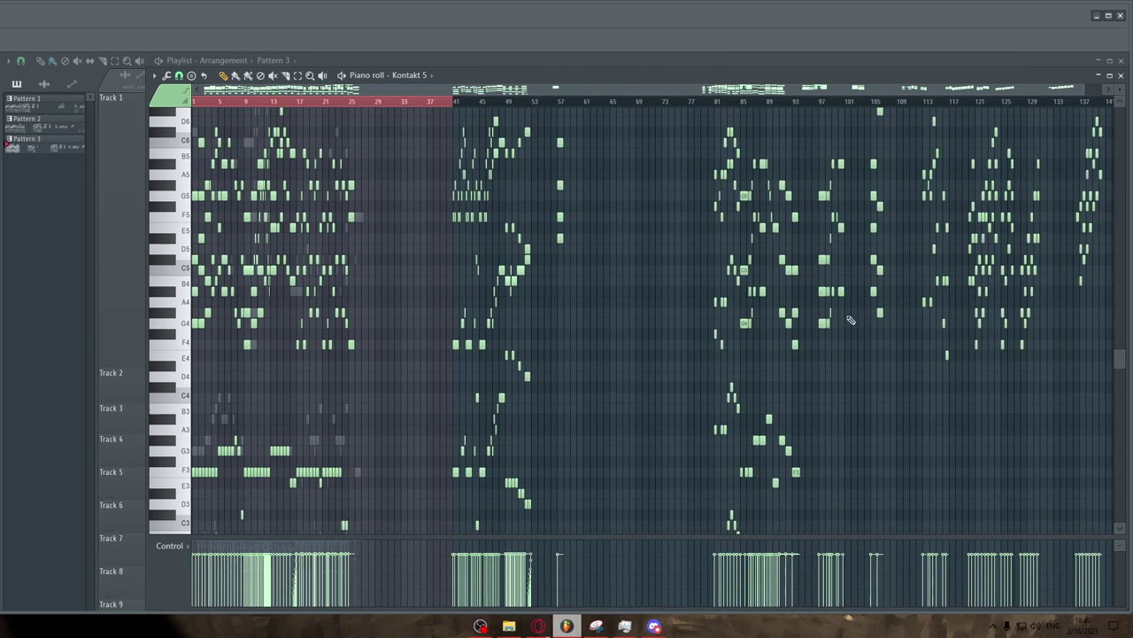
pyautogui.scroll(6, 1042, 314)
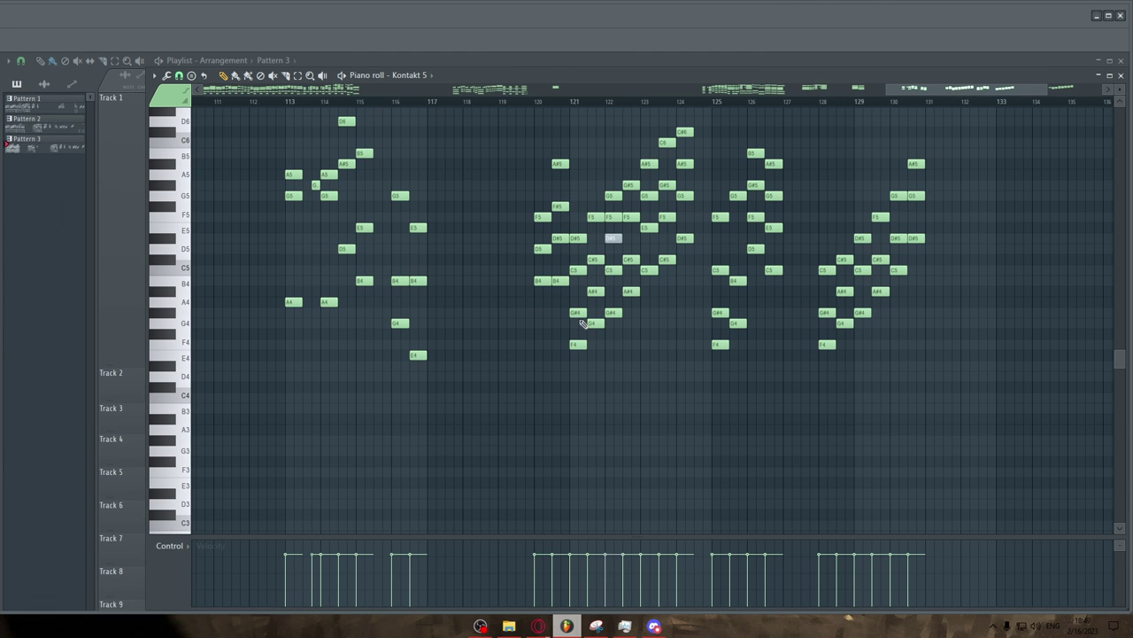
pyautogui.scroll(-6, 673, 363)
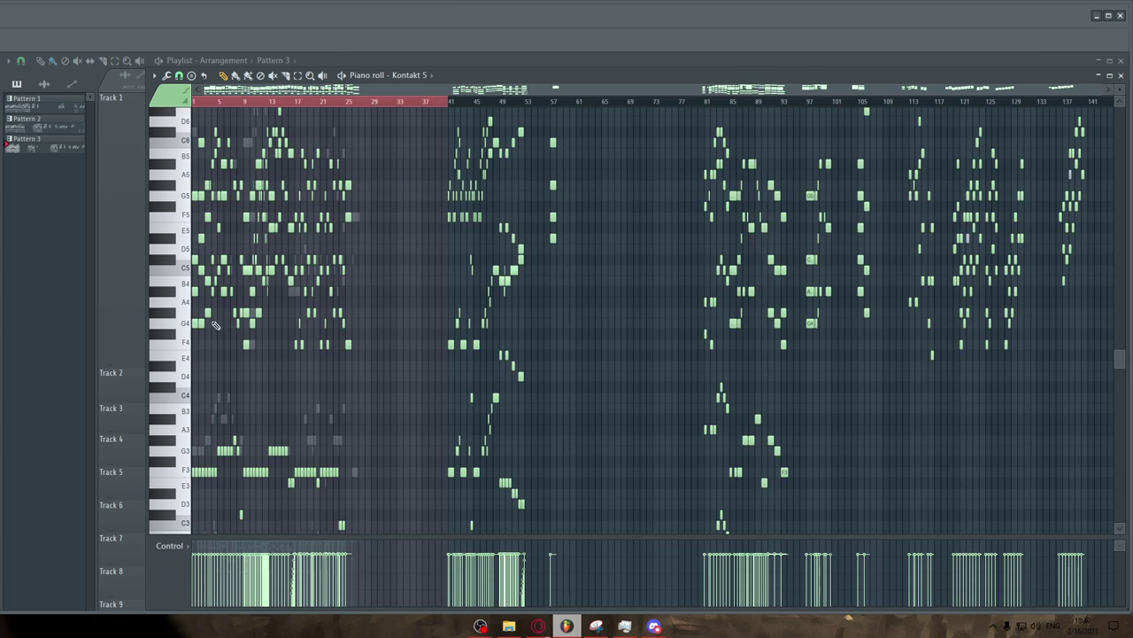
# Step: Return to bars 13 to 25 of the Kontakt 5 part and play it from bar 16
pyautogui.scroll(8, 215, 325)
pyautogui.hscroll(2, 481, 330)
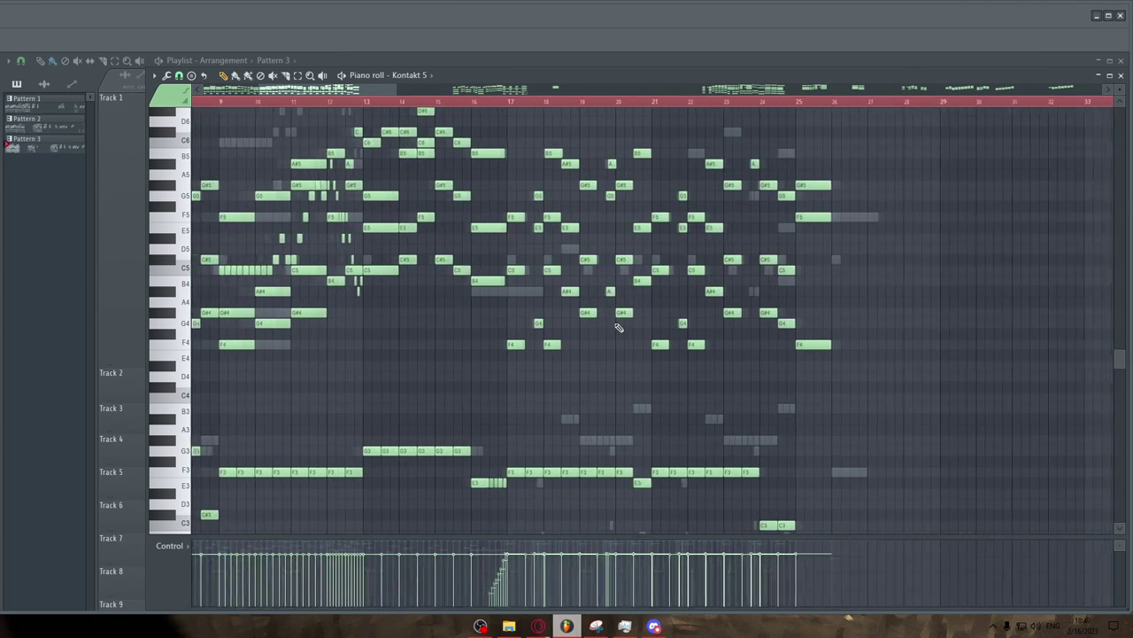
pyautogui.scroll(2, 553, 292)
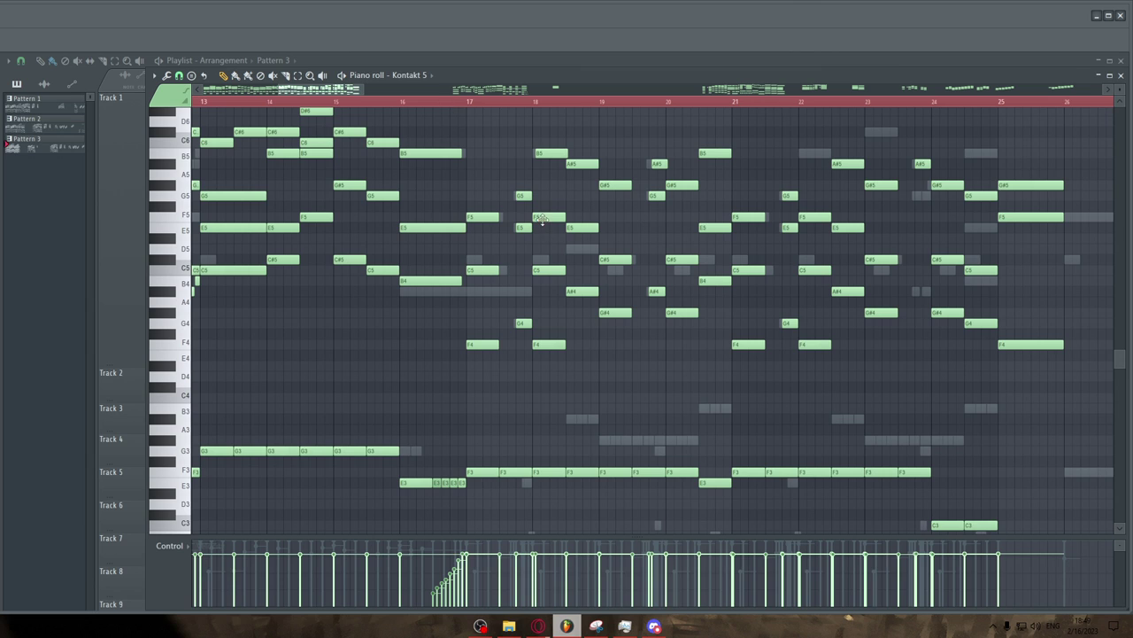
pyautogui.moveTo(550, 204); pyautogui.dragTo(552, 361)
pyautogui.scroll(3, 550, 292)
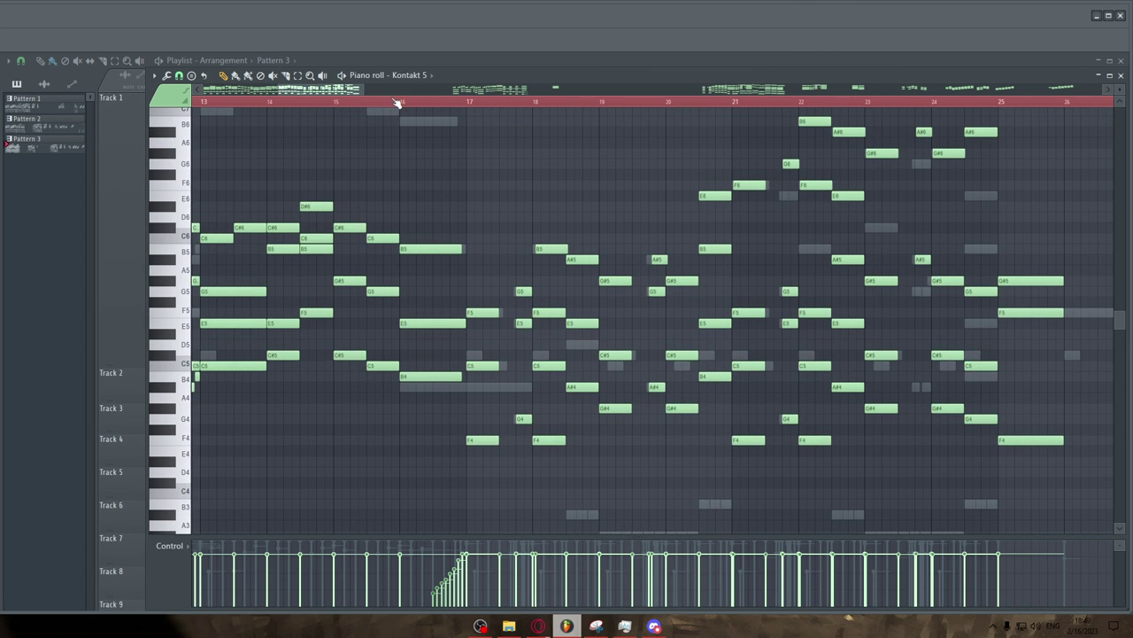
pyautogui.scroll(2, 568, 227)
pyautogui.scroll(-2, 563, 232)
pyautogui.press('space')
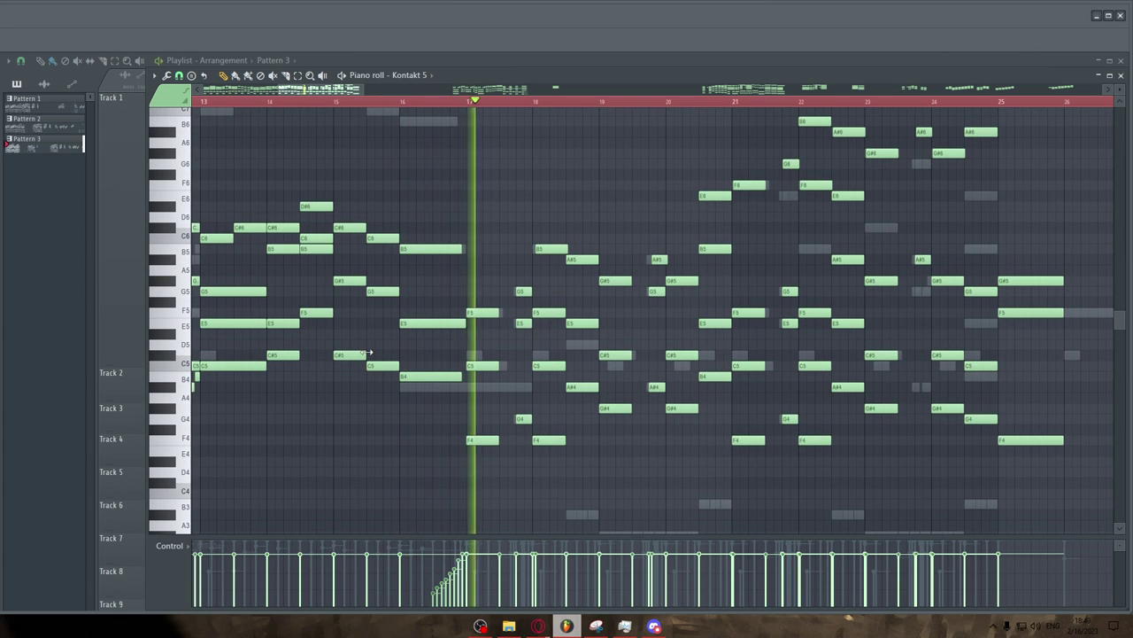
# Step: Move the final Kontakt 5 chord (F4, F5, G#5) from bar 25 to bar 26 during playback and stop playback
pyautogui.scroll(-3, 367, 354)
pyautogui.scroll(3, 367, 355)
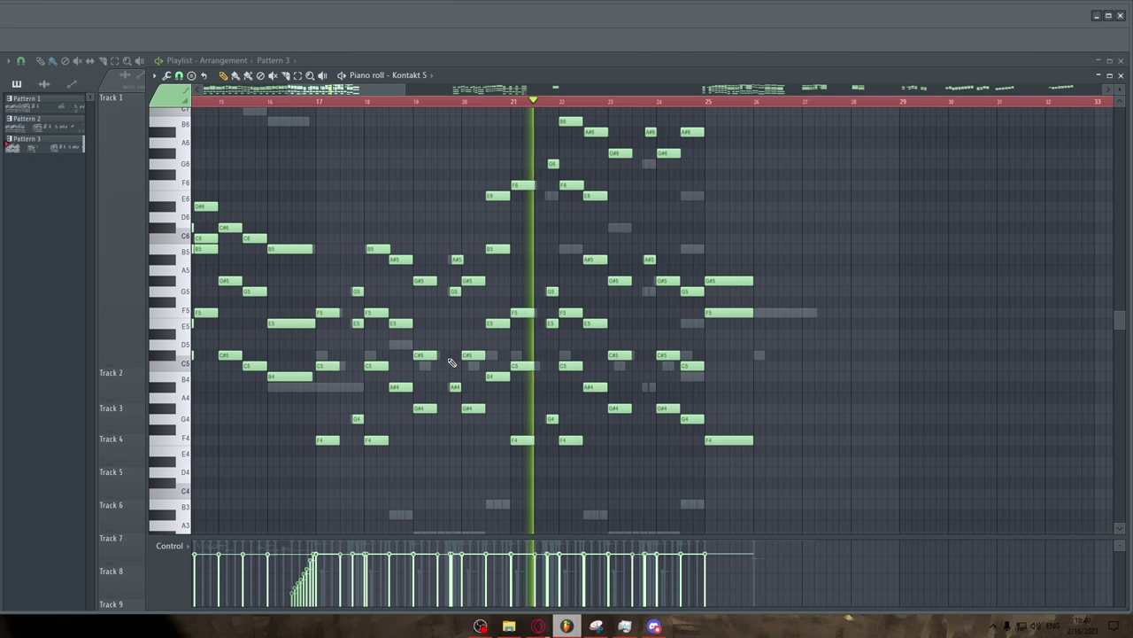
pyautogui.scroll(2, 690, 361)
pyautogui.scroll(-2, 693, 357)
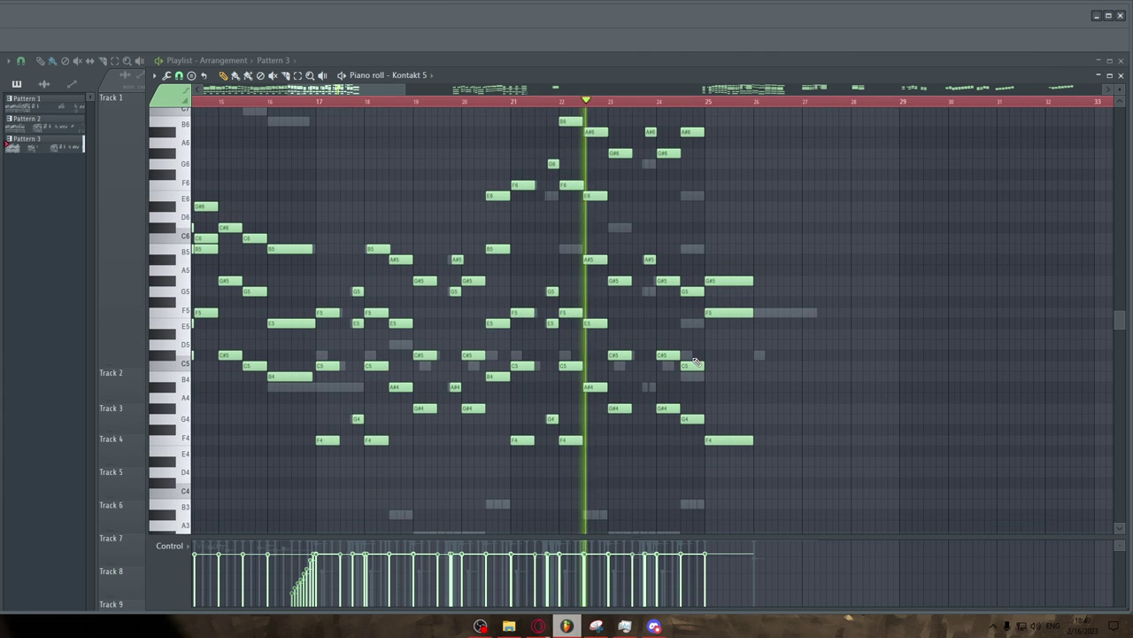
pyautogui.moveTo(727, 270); pyautogui.dragTo(771, 440)
pyautogui.click(746, 400)
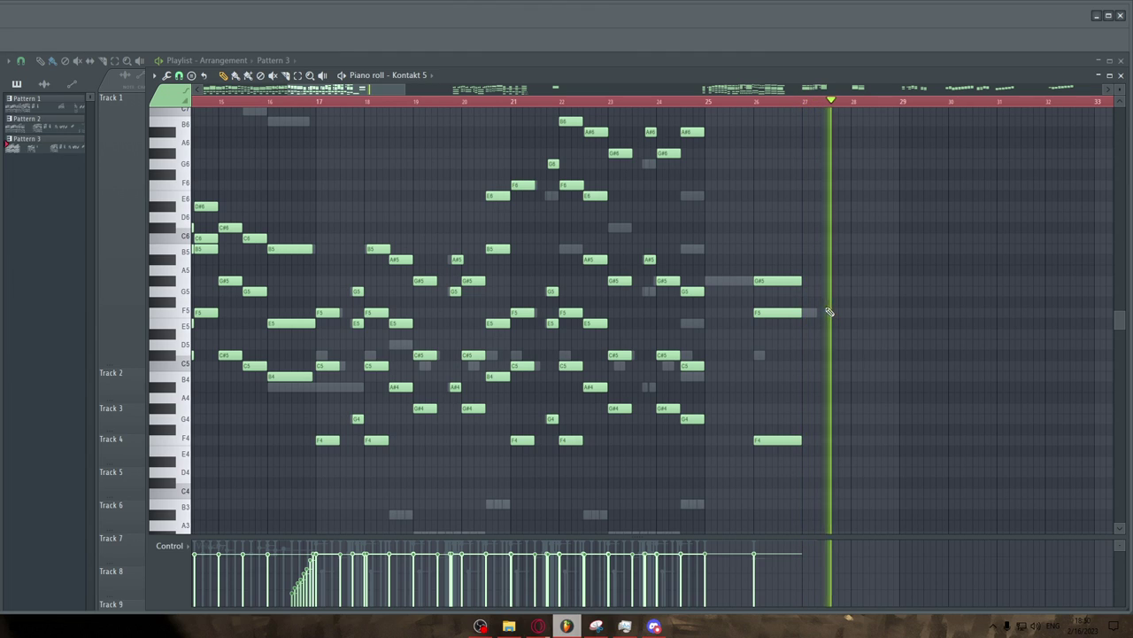
pyautogui.press('space')
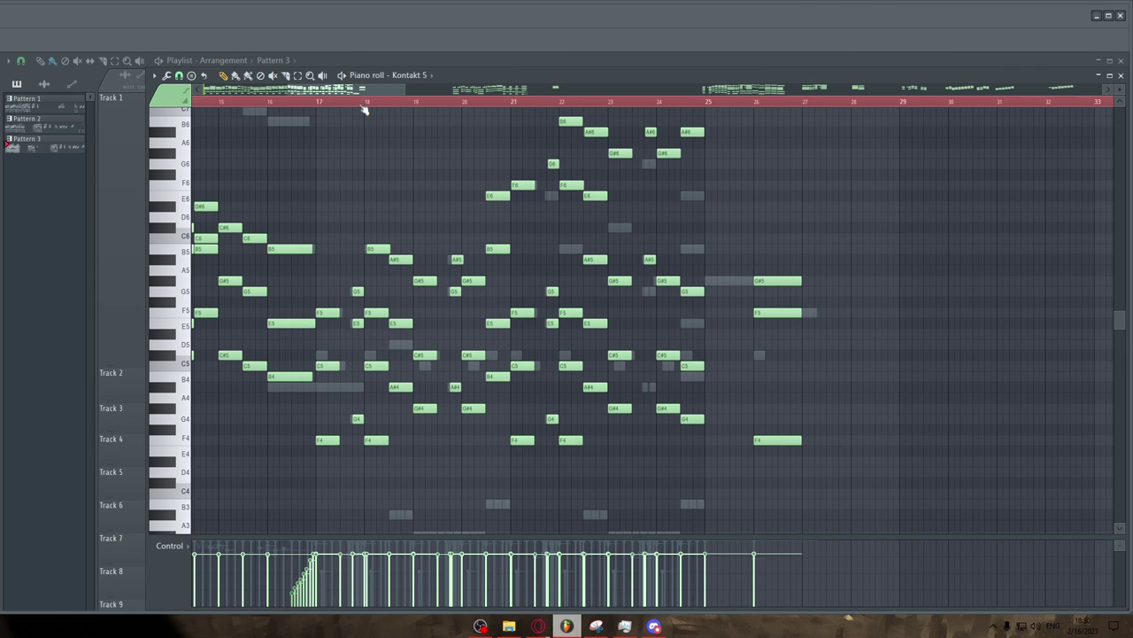
# Step: Replay the Kontakt 5 part from bar 17 past the start of bar 23 and stop playback
pyautogui.click(322, 104)
pyautogui.scroll(1, 315, 173)
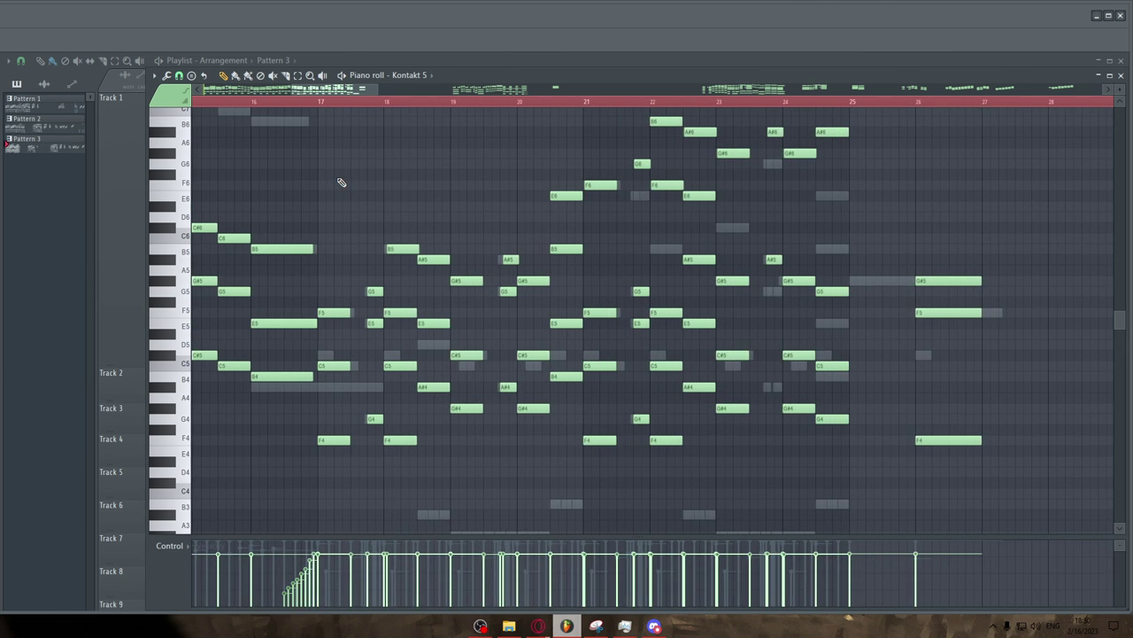
pyautogui.scroll(-2, 336, 188)
pyautogui.press('space')
pyautogui.scroll(2, 329, 199)
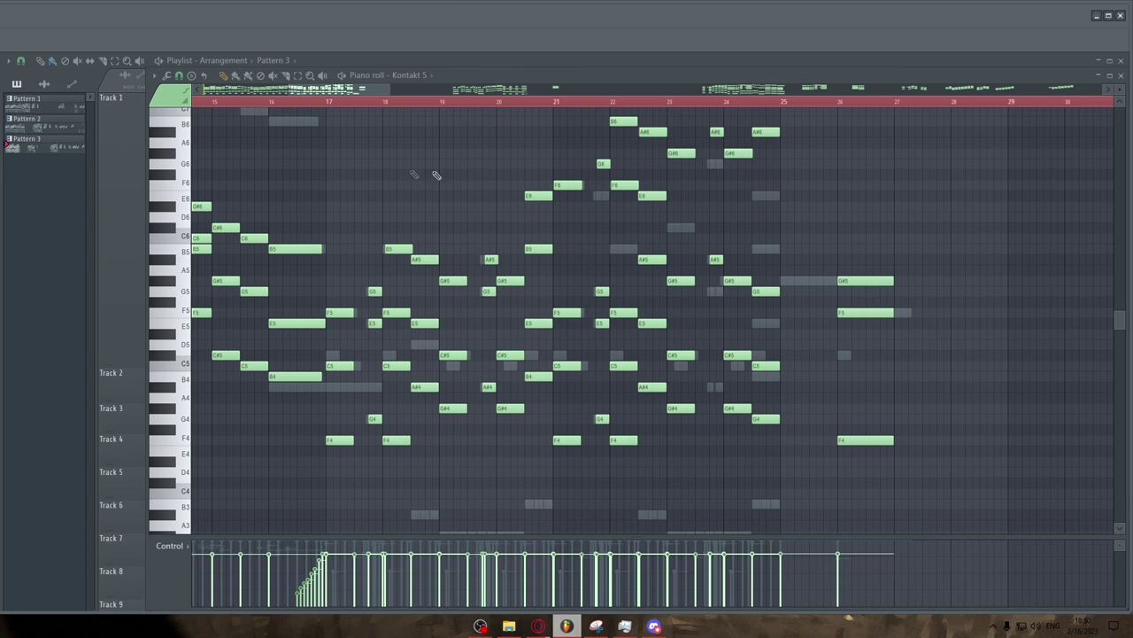
pyautogui.press('space')
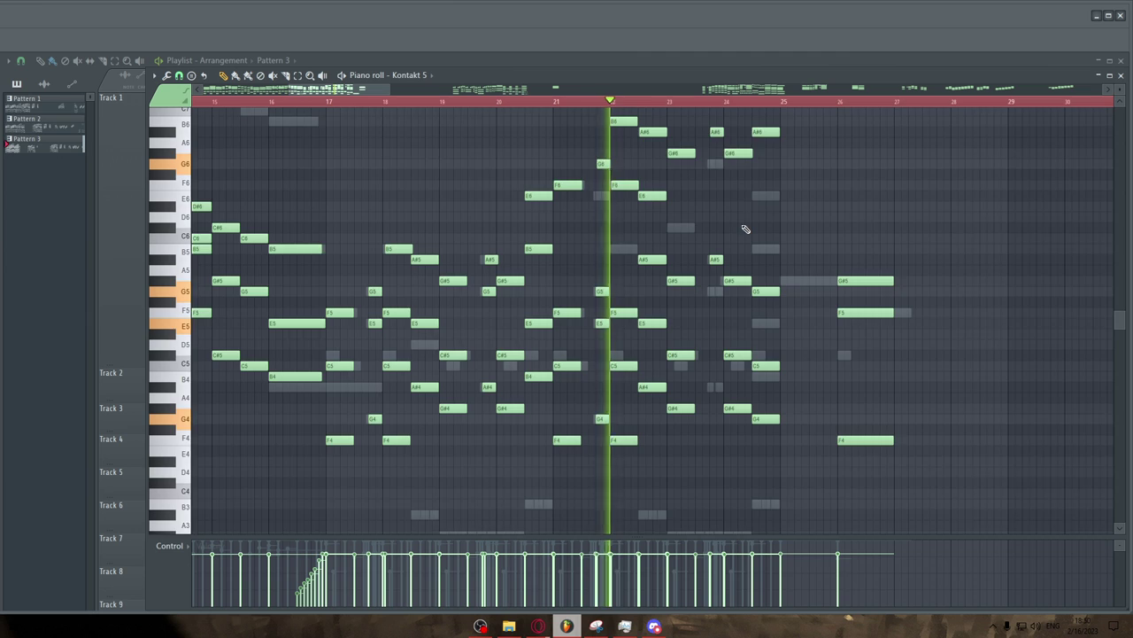
pyautogui.scroll(2, 747, 230)
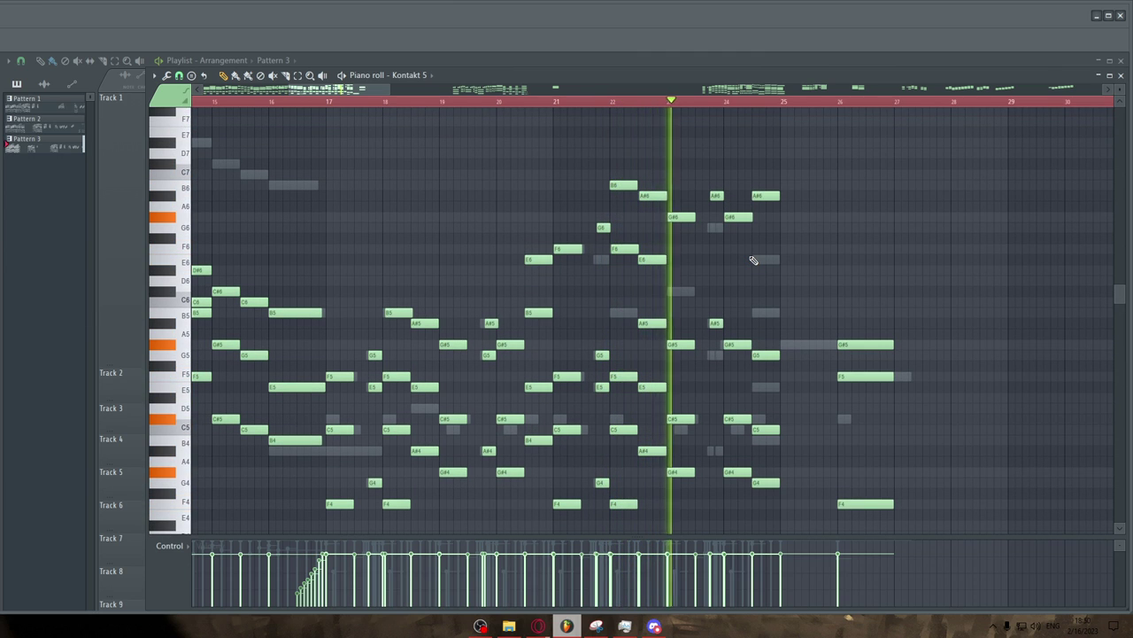
pyautogui.press('space')
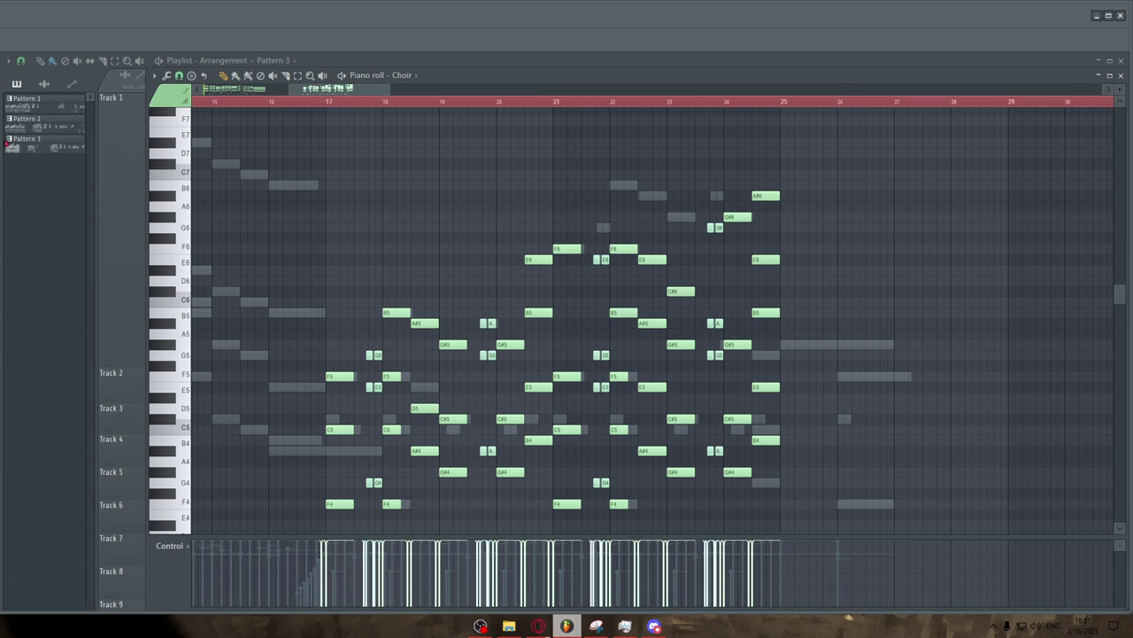
# Step: Examine the Choir part's chords from bar 17 to bar 25 and play them from bar 17
pyautogui.scroll(-6, 282, 170)
pyautogui.scroll(2, 283, 172)
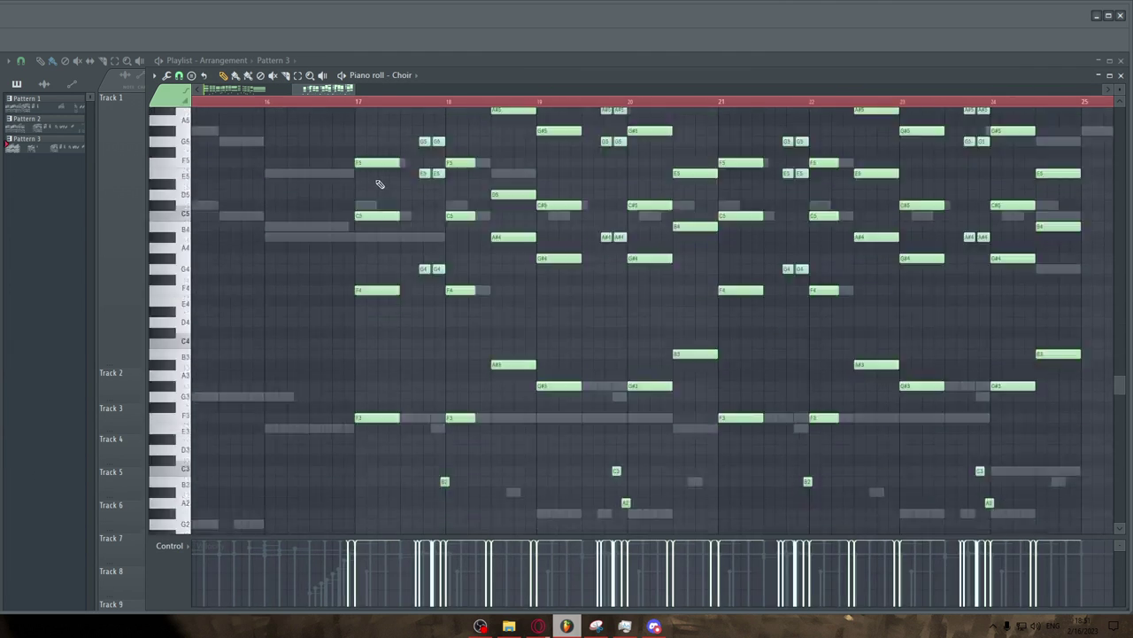
pyautogui.scroll(2, 378, 178)
pyautogui.hscroll(1, 355, 137)
pyautogui.press('space')
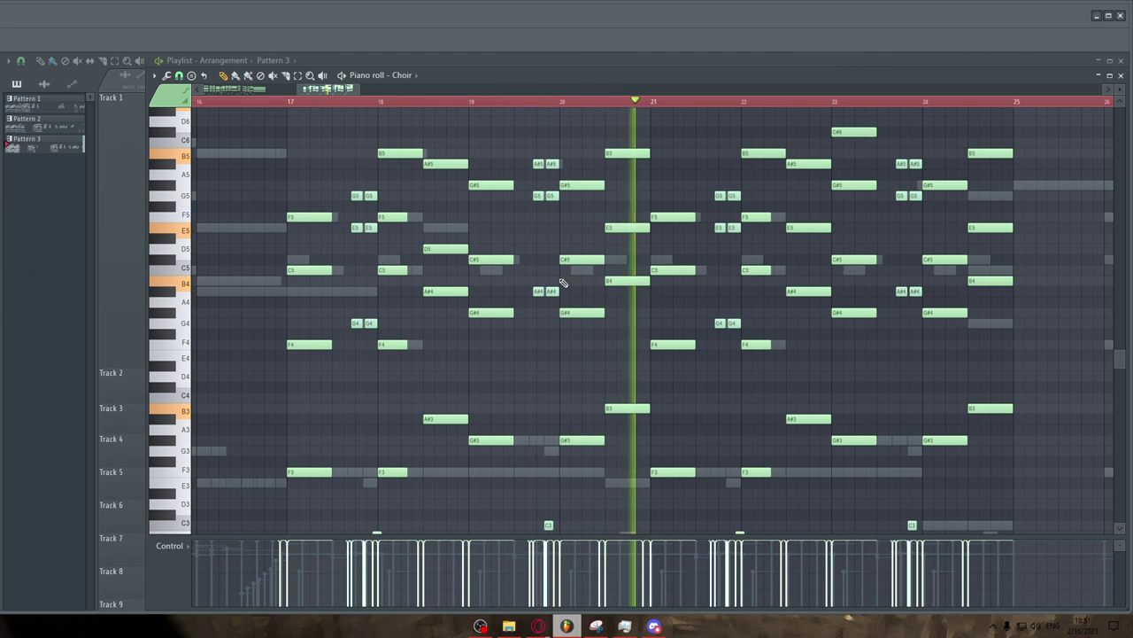
# Step: Follow the choir's upper voices, replay the passage from bar 22 and stop playback
pyautogui.scroll(-2, 779, 278)
pyautogui.scroll(2, 779, 278)
pyautogui.scroll(3, 833, 289)
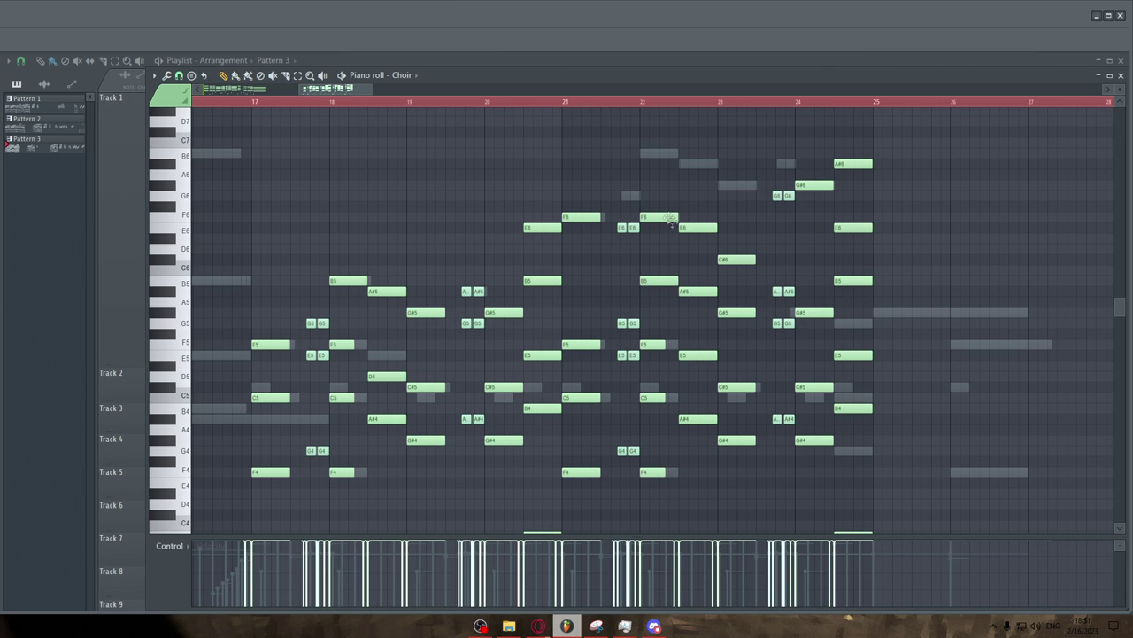
pyautogui.click(641, 101)
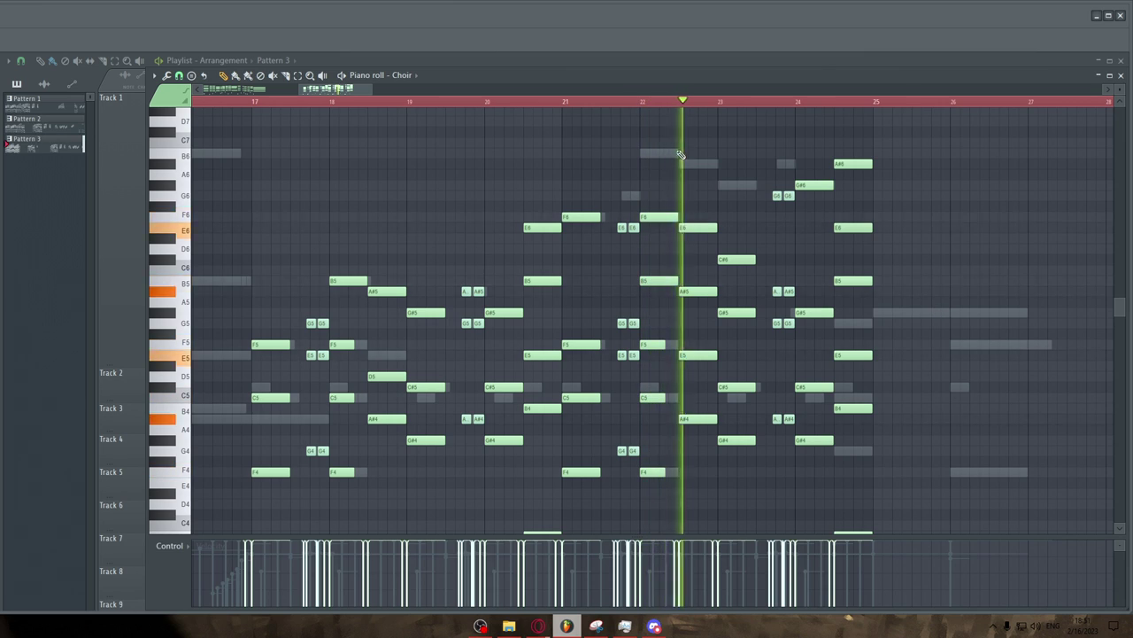
pyautogui.press('space')
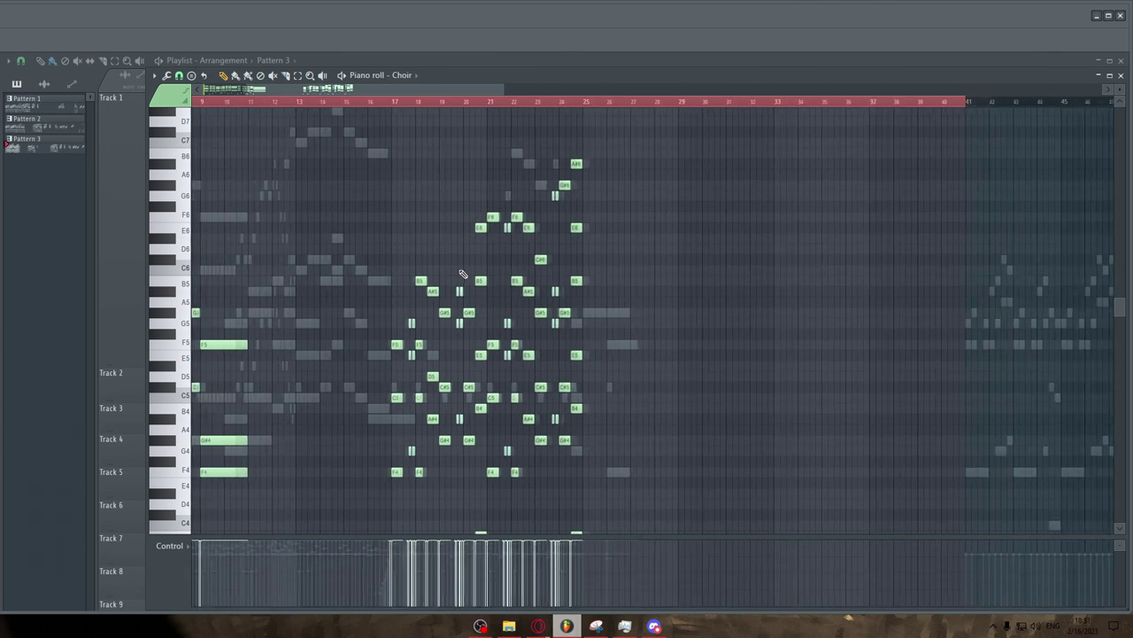
# Step: Place a C5 beneath the Kontakt 5 chord in bar 123, and try and remove a B4 just below it
pyautogui.click(826, 397)
pyautogui.click(819, 408)
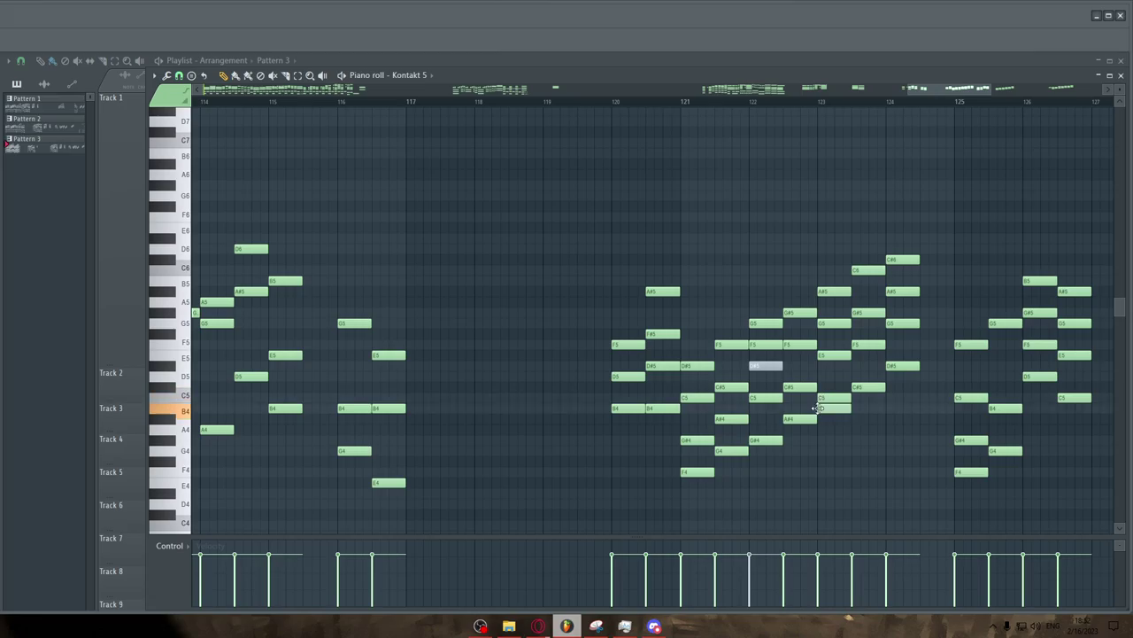
pyautogui.rightClick(833, 413)
# Step: Go back to the opening section of the Kontakt 5 part, play the transition into bar 17 and stop playback
pyautogui.scroll(-8, 833, 416)
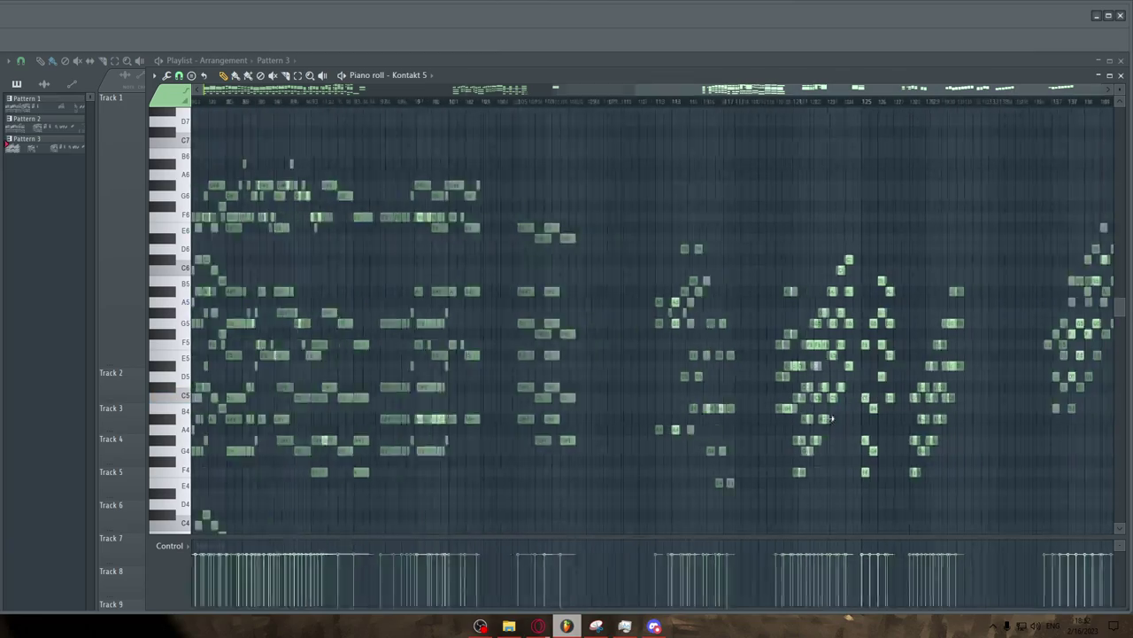
pyautogui.scroll(8, 168, 346)
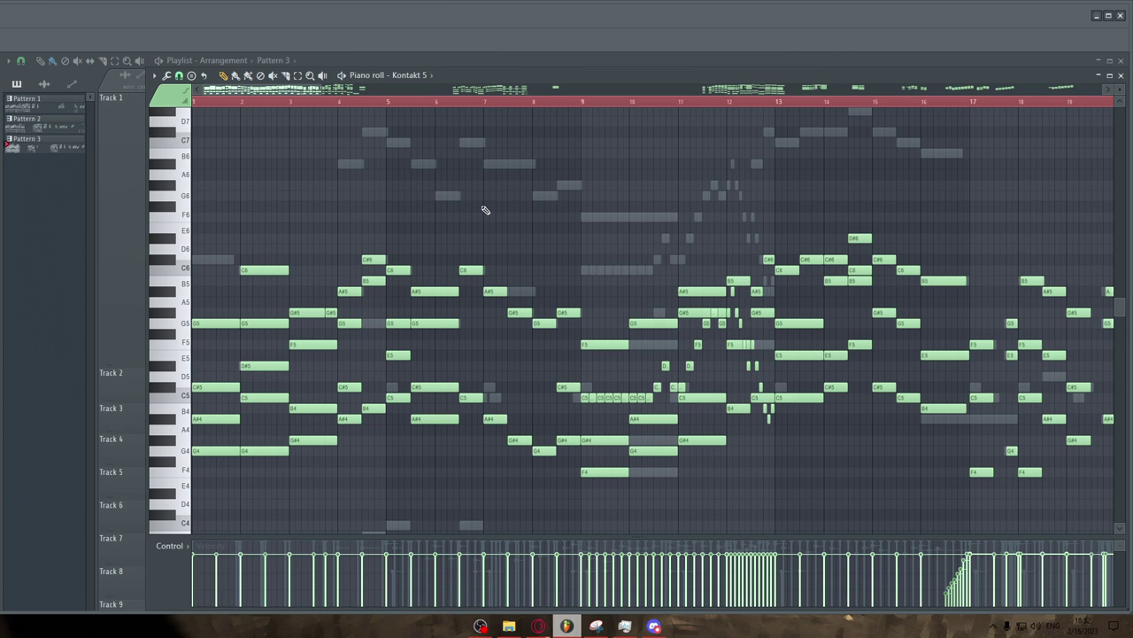
pyautogui.scroll(-3, 485, 210)
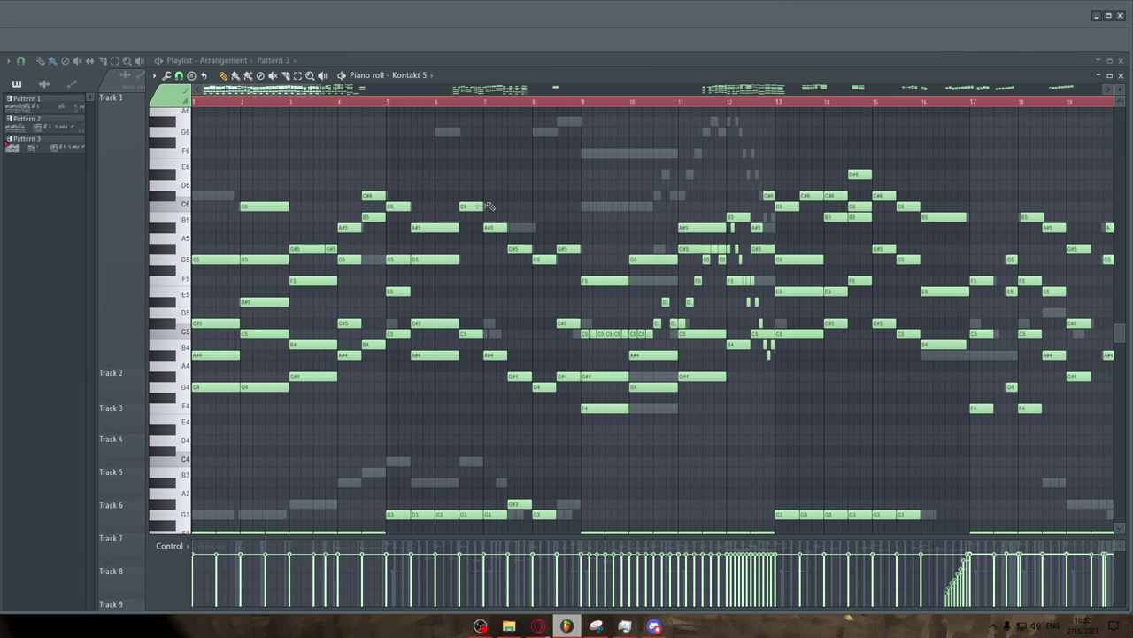
pyautogui.scroll(-5, 489, 104)
pyautogui.scroll(4, 301, 326)
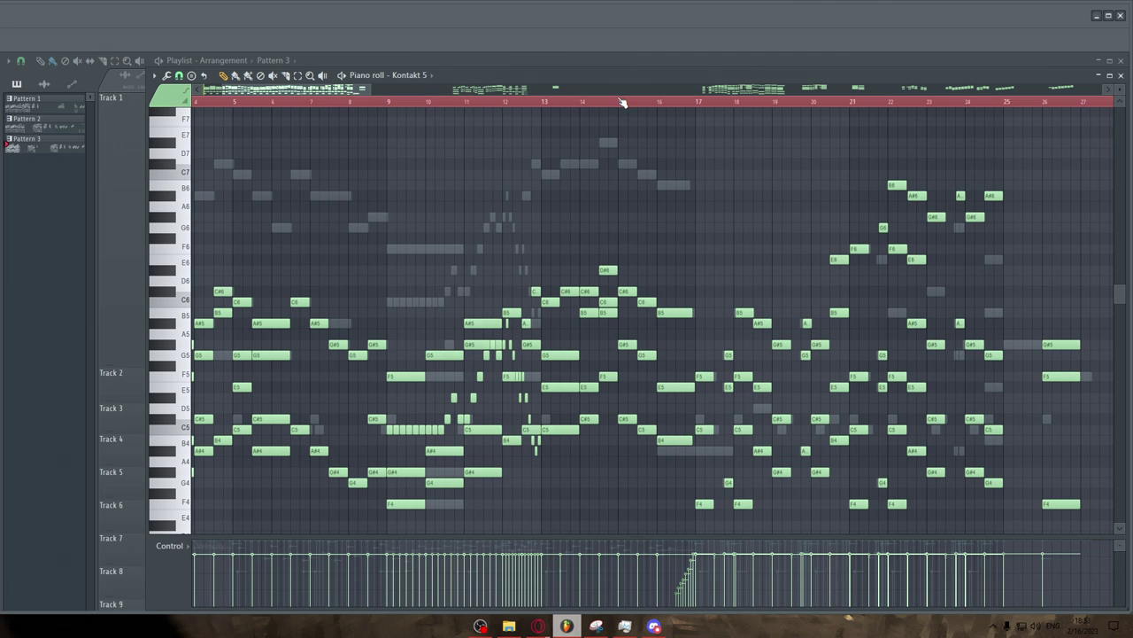
pyautogui.moveTo(623, 103); pyautogui.dragTo(576, 254)
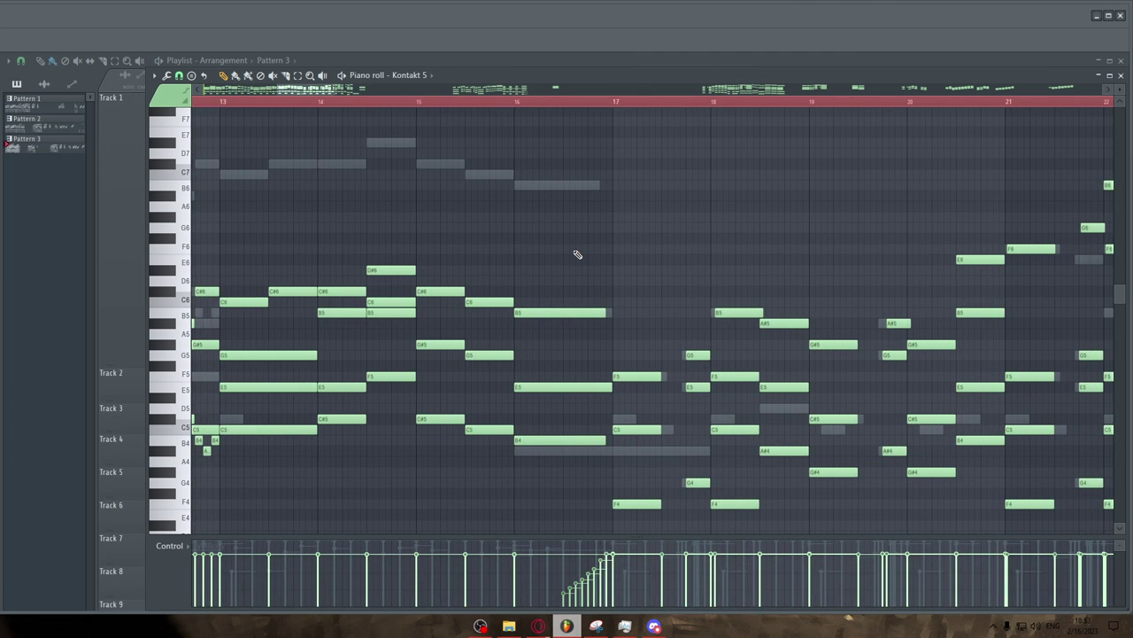
pyautogui.press('space')
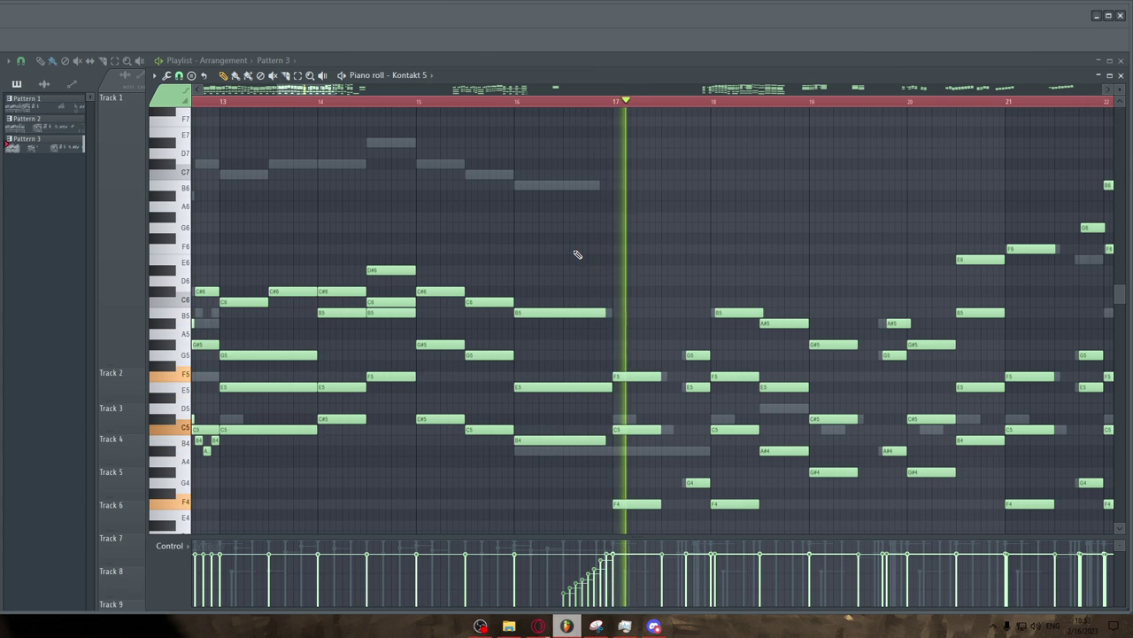
pyautogui.scroll(-5, 576, 254)
pyautogui.press('space')
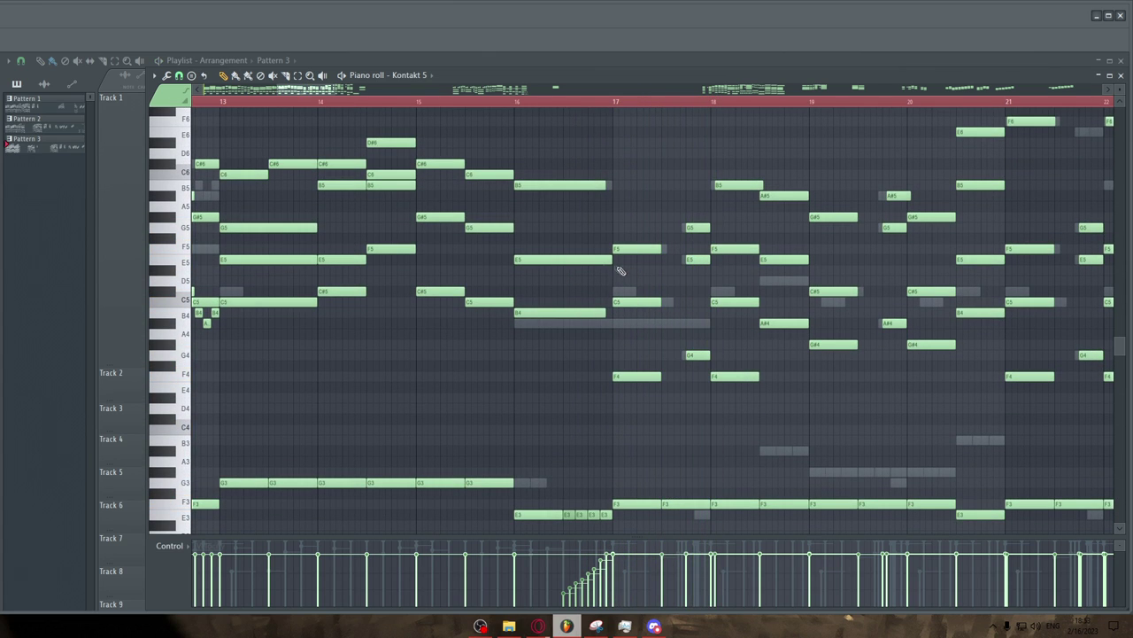
# Step: Examine the chord change from bar 16 to bar 17, replay it from bar 16 and stop playback
pyautogui.click(591, 261)
pyautogui.click(571, 261)
pyautogui.click(639, 249)
pyautogui.click(541, 315)
pyautogui.scroll(-3, 467, 306)
pyautogui.press('space')
pyautogui.click(497, 103)
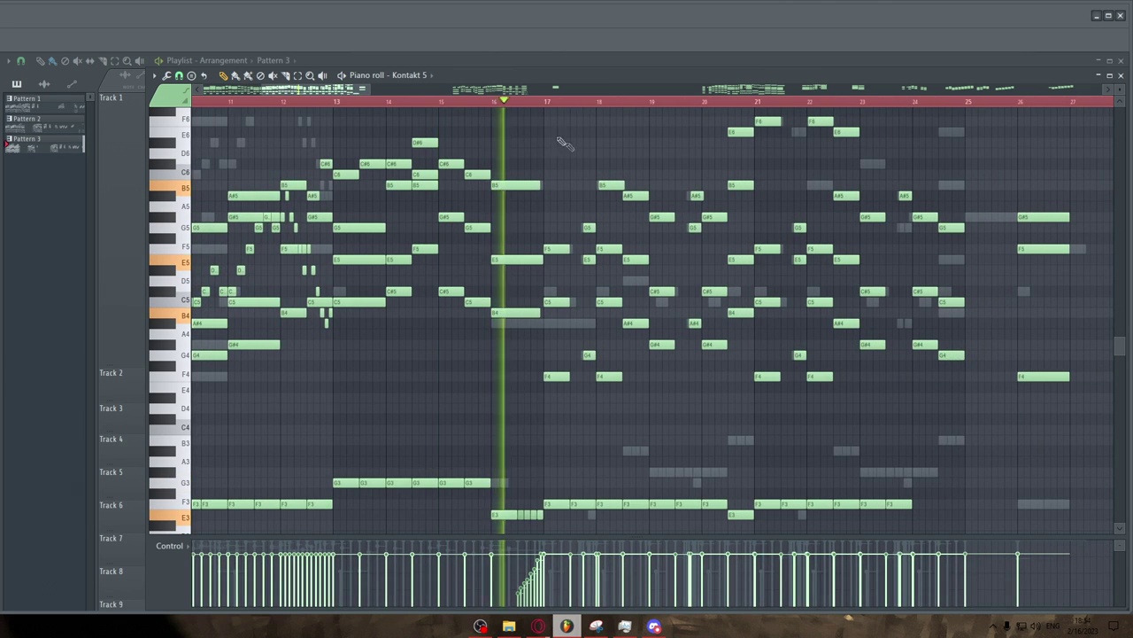
pyautogui.scroll(2, 585, 158)
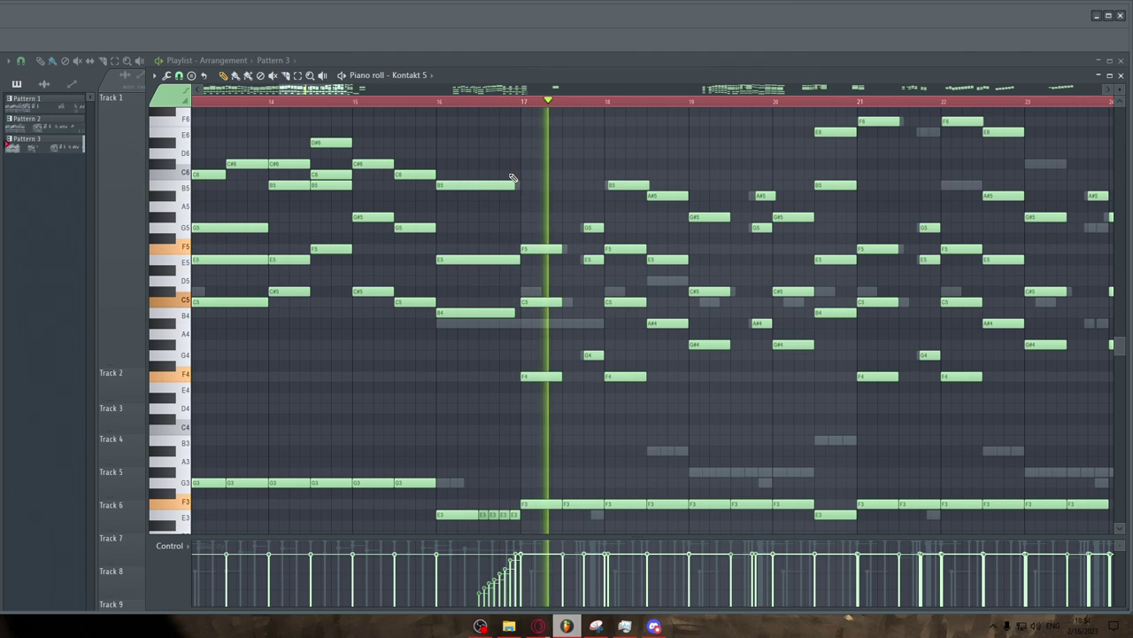
pyautogui.press('space')
# Step: Examine the low and high notes of the Kontakt 5 part across bars 1 to 24
pyautogui.scroll(-3, 491, 232)
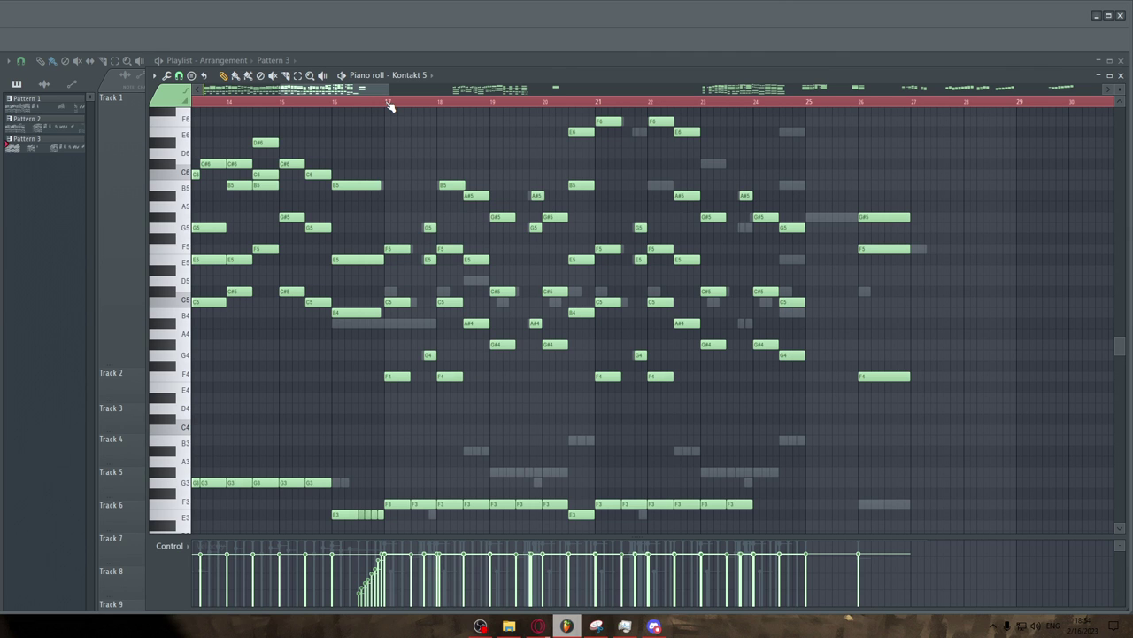
pyautogui.scroll(-5, 426, 174)
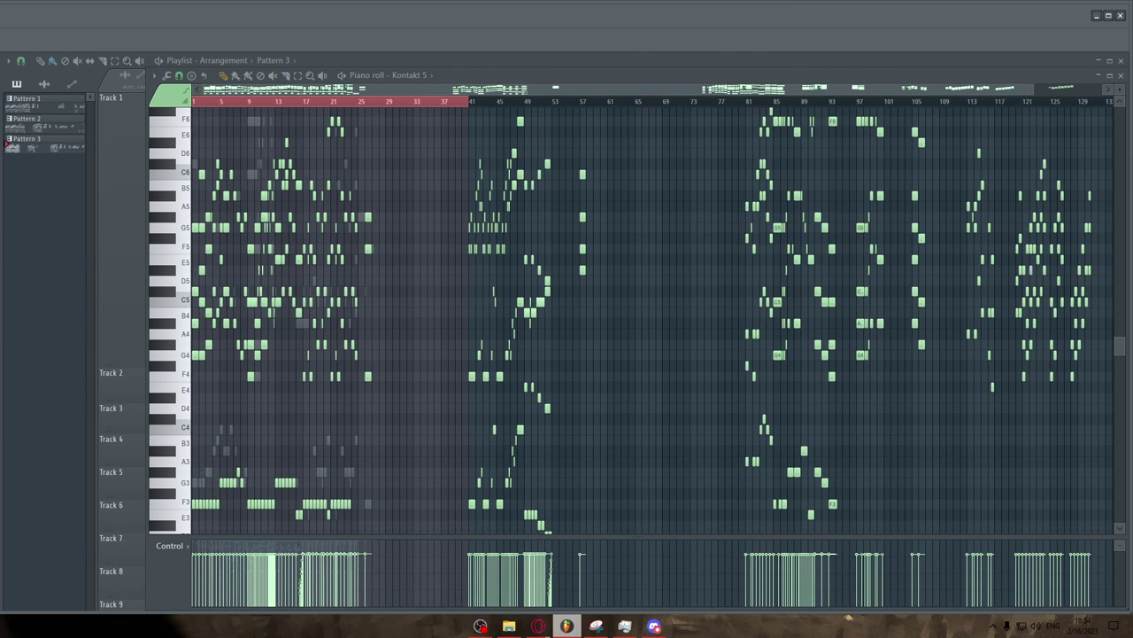
pyautogui.scroll(3, 170, 152)
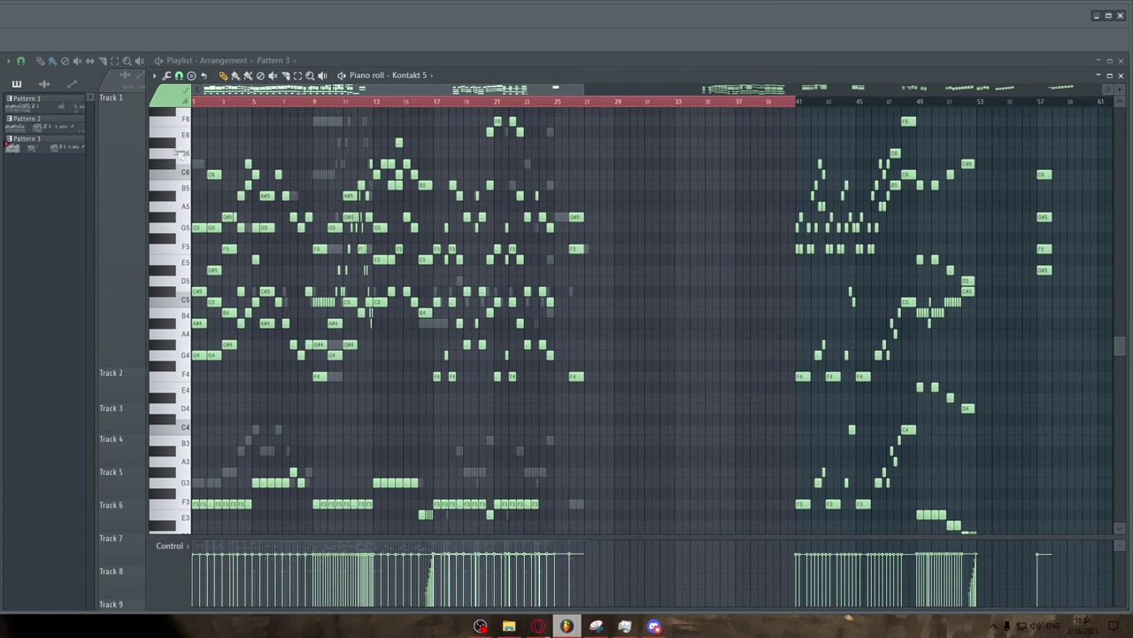
pyautogui.scroll(2, 170, 153)
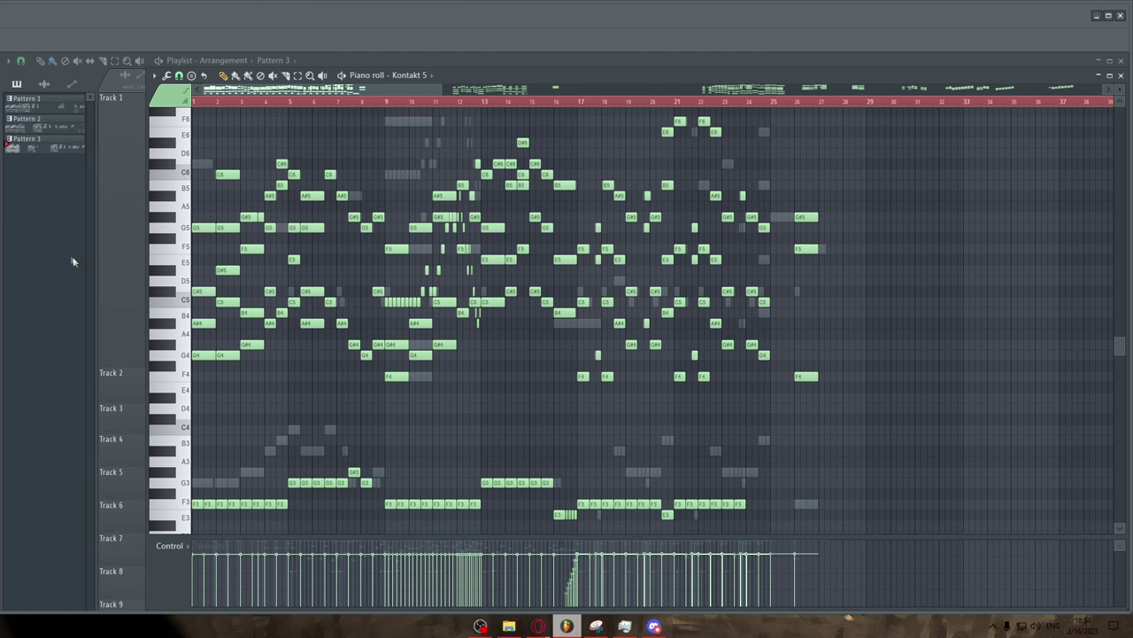
pyautogui.scroll(-3, 159, 286)
pyautogui.scroll(1, 157, 289)
pyautogui.scroll(-2, 157, 290)
pyautogui.scroll(2, 157, 291)
pyautogui.rightClick(254, 289)
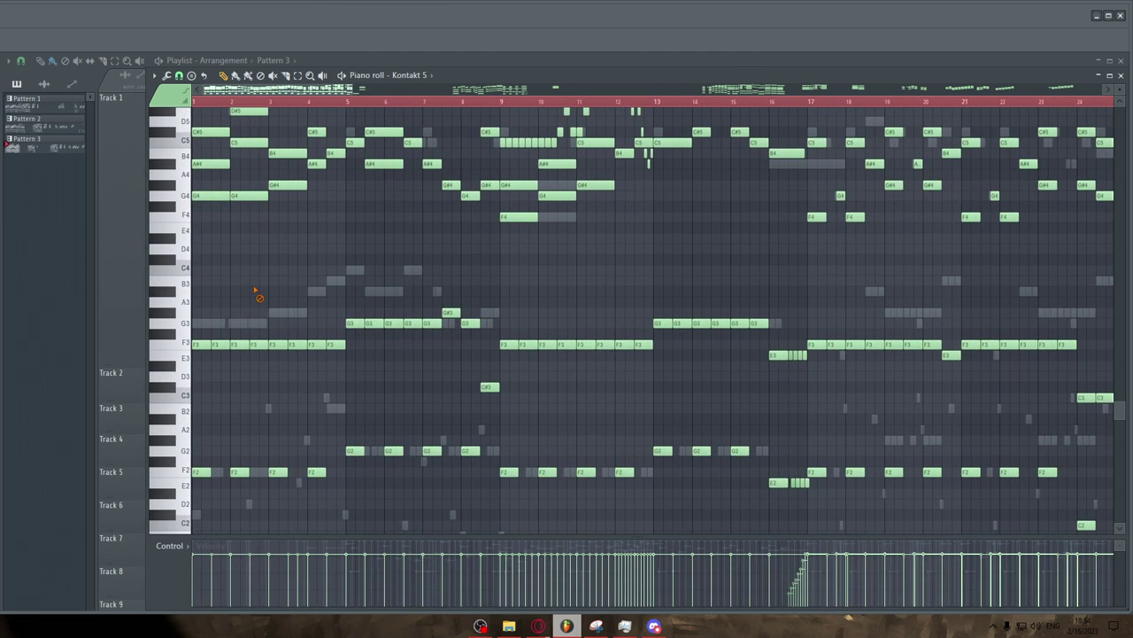
pyautogui.scroll(-2, 257, 291)
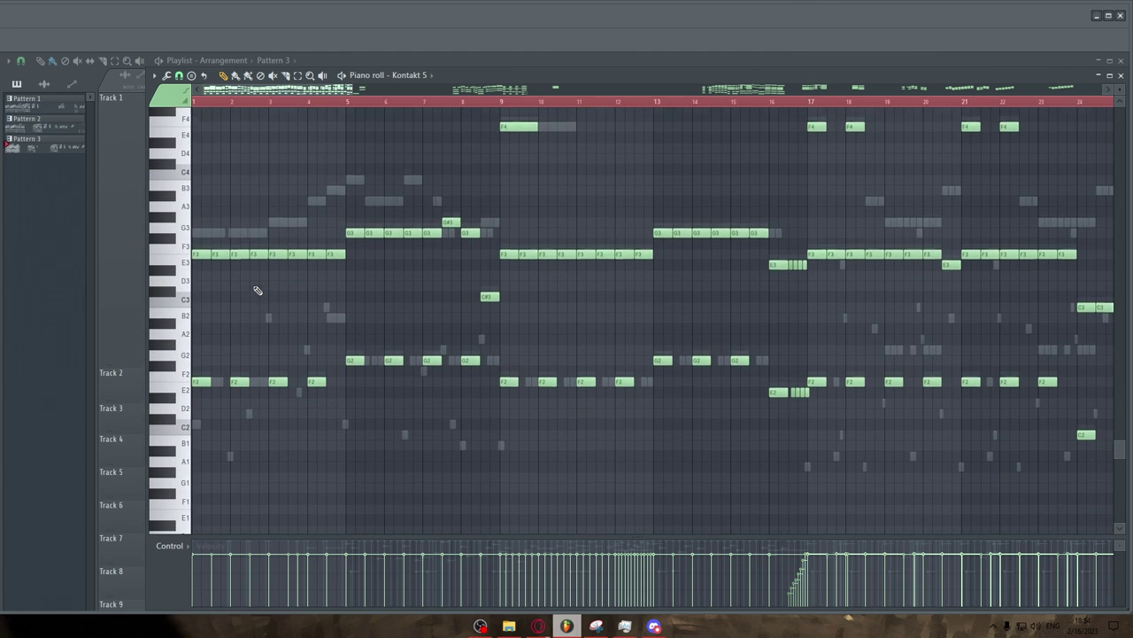
pyautogui.scroll(7, 255, 286)
pyautogui.scroll(1, 255, 285)
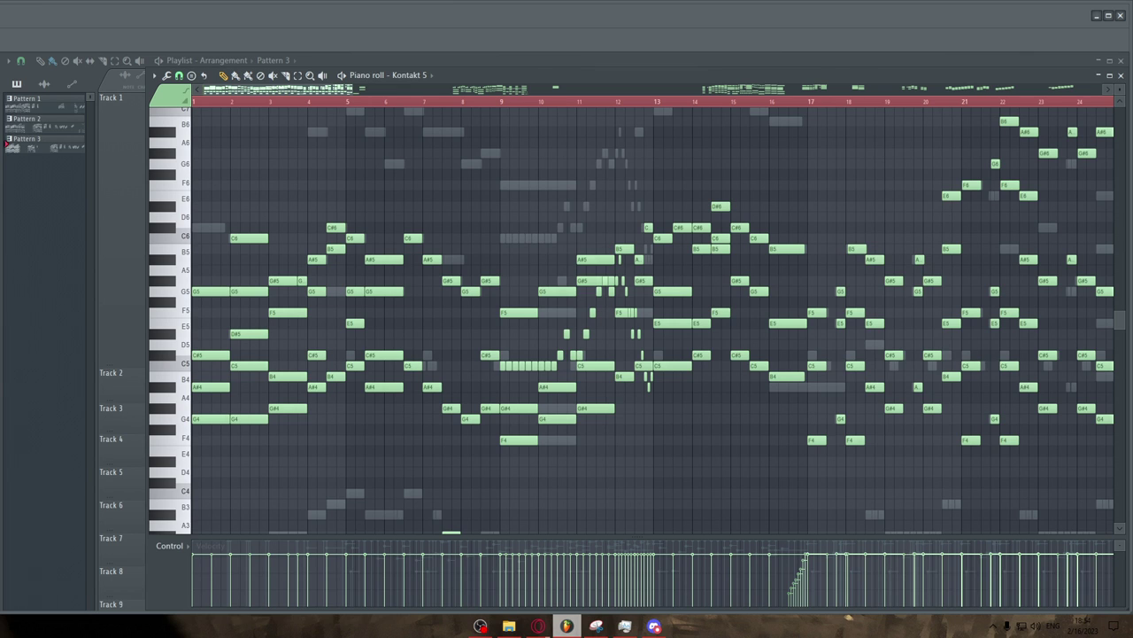
# Step: Switch to the Bass Strings part and play it from bar 17 to the end of bar 24
pyautogui.press('Down')
pyautogui.scroll(-4, 415, 304)
pyautogui.press('space')
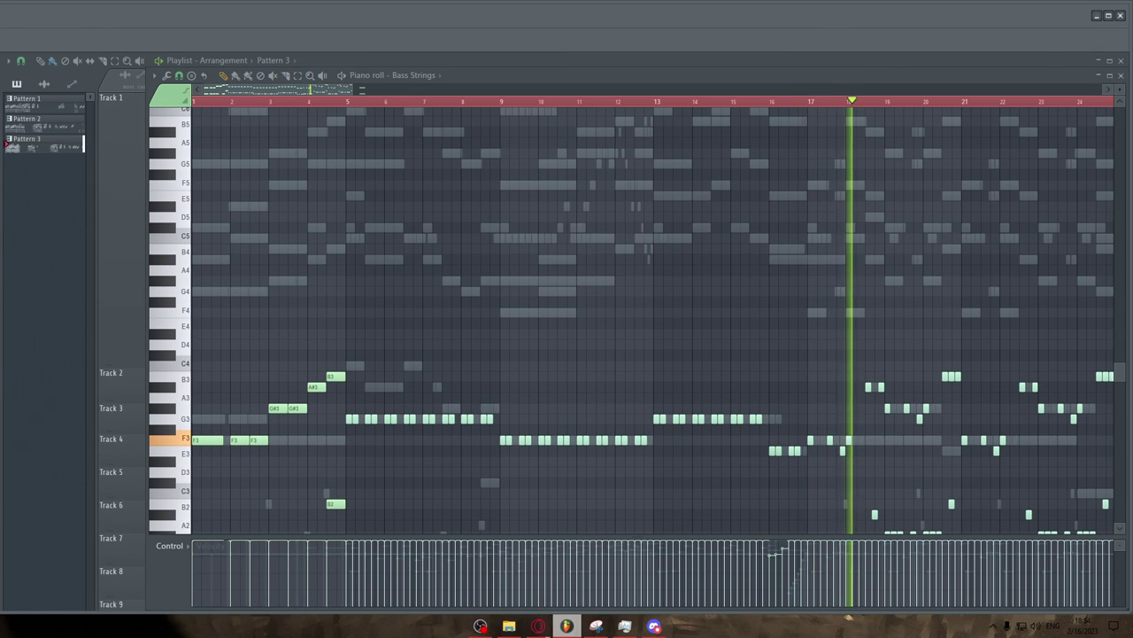
pyautogui.scroll(-3, 673, 287)
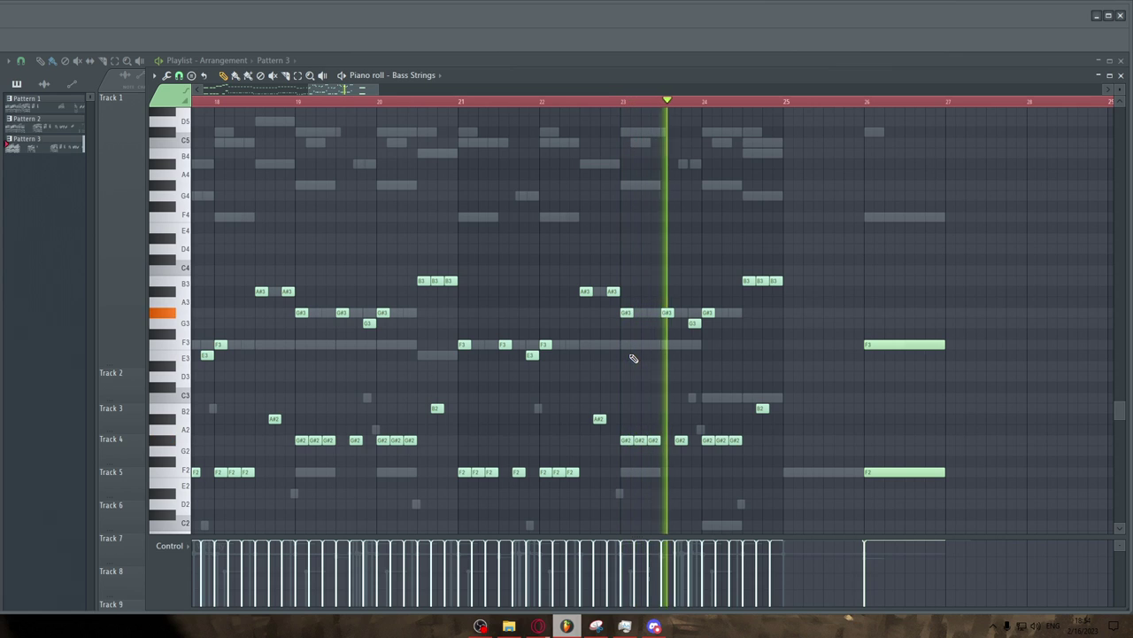
pyautogui.scroll(-3, 634, 357)
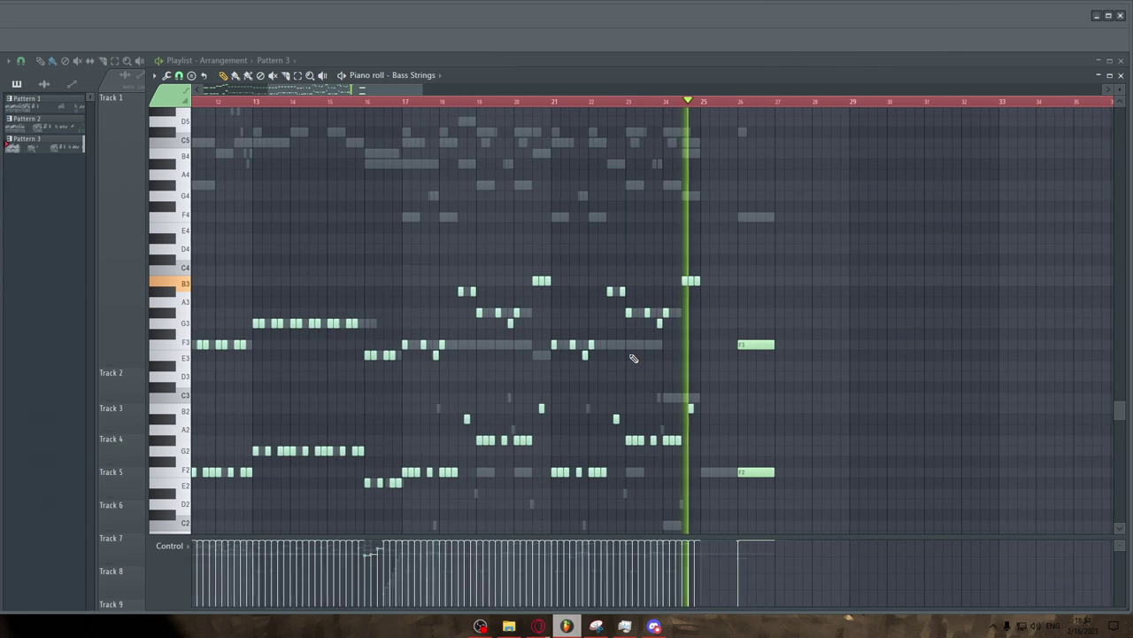
pyautogui.scroll(-1, 634, 356)
pyautogui.press('space')
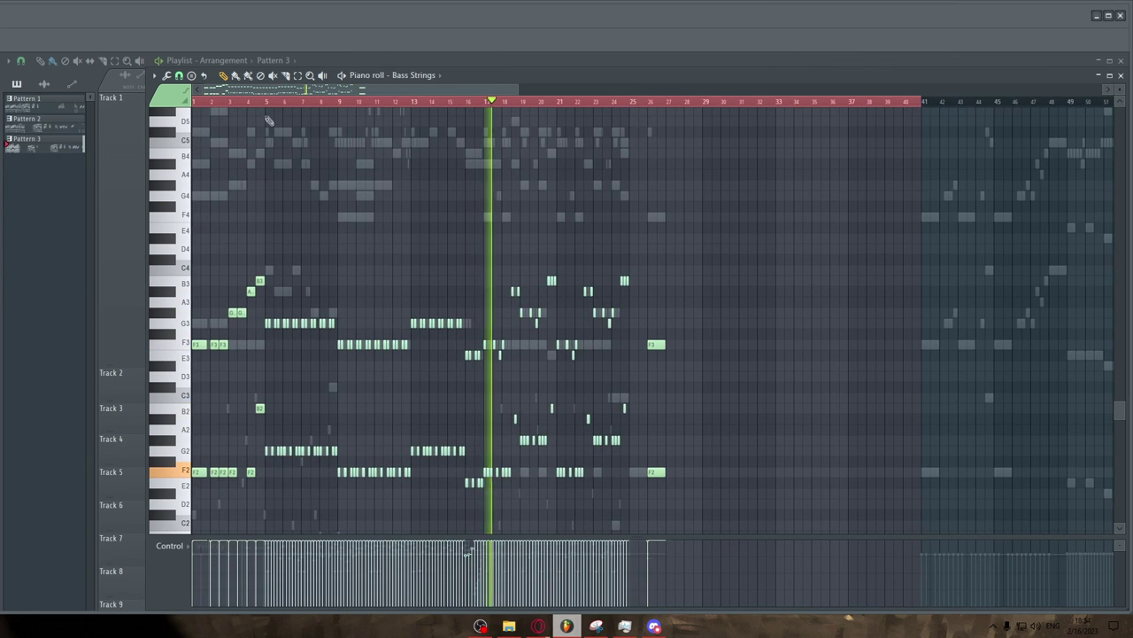
# Step: Play the Bass Strings part from bar 5 past the start of bar 9
pyautogui.click(267, 101)
pyautogui.scroll(2, 266, 172)
pyautogui.scroll(2, 264, 170)
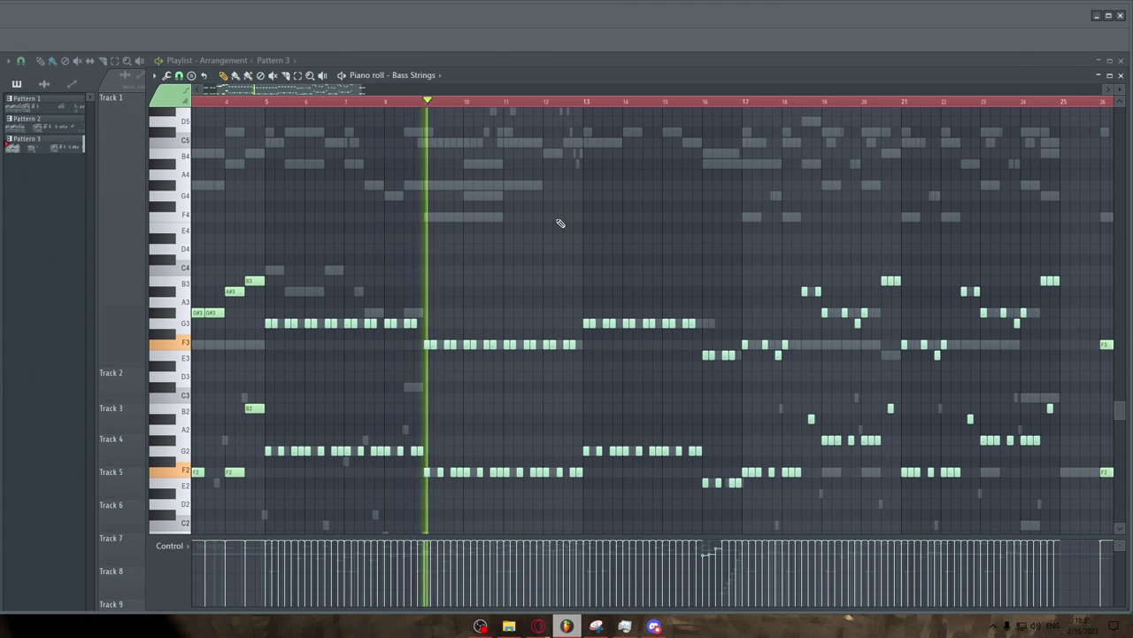
# Step: Play the Bass Strings part from bar 16 past the start of bar 25 and stop playback
pyautogui.click(706, 106)
pyautogui.scroll(5, 549, 256)
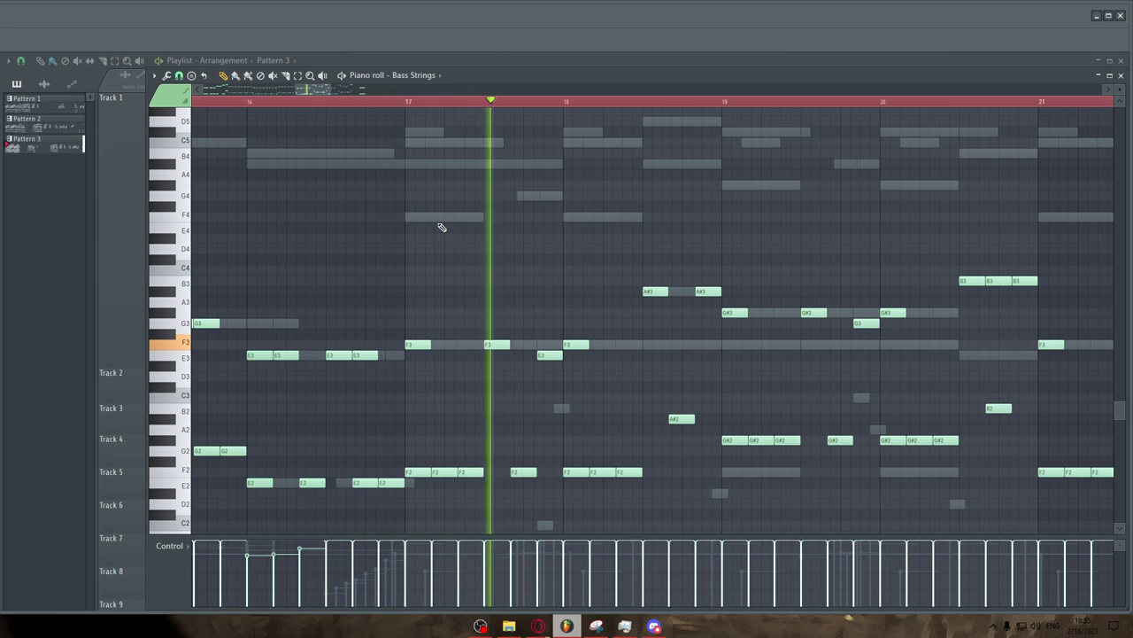
pyautogui.scroll(-3, 440, 225)
pyautogui.scroll(-3, 479, 221)
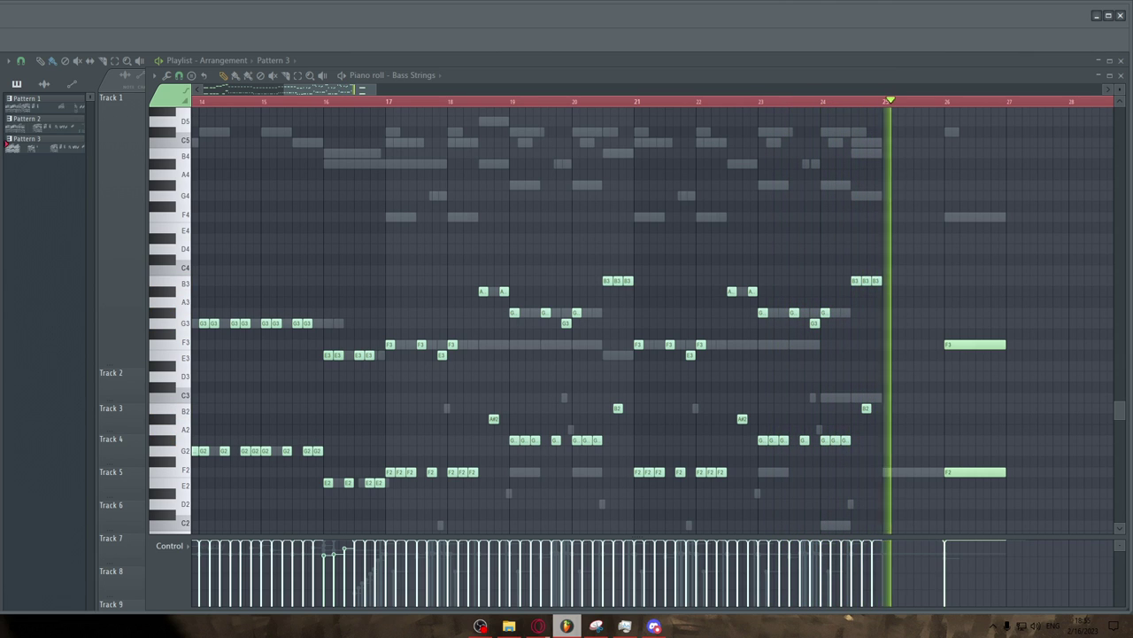
pyautogui.press('space')
pyautogui.scroll(-1, 563, 207)
pyautogui.scroll(-3, 564, 208)
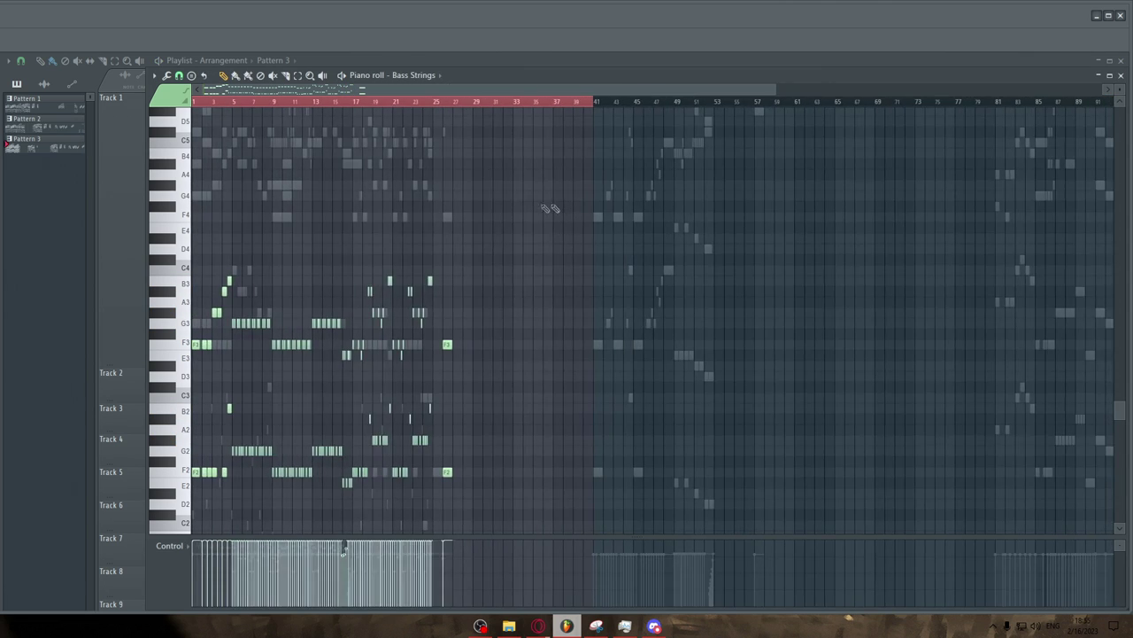